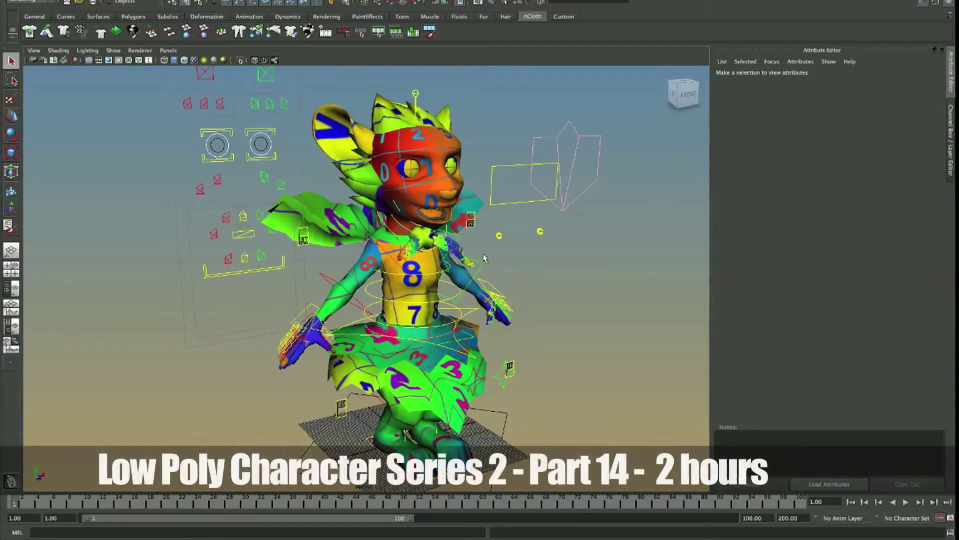
Step: Select the cape nCloth and play its cloth simulation, watching it from behind, then stop
left_click_drag(494, 269, 281, 366, "alt")
left_click(487, 232)
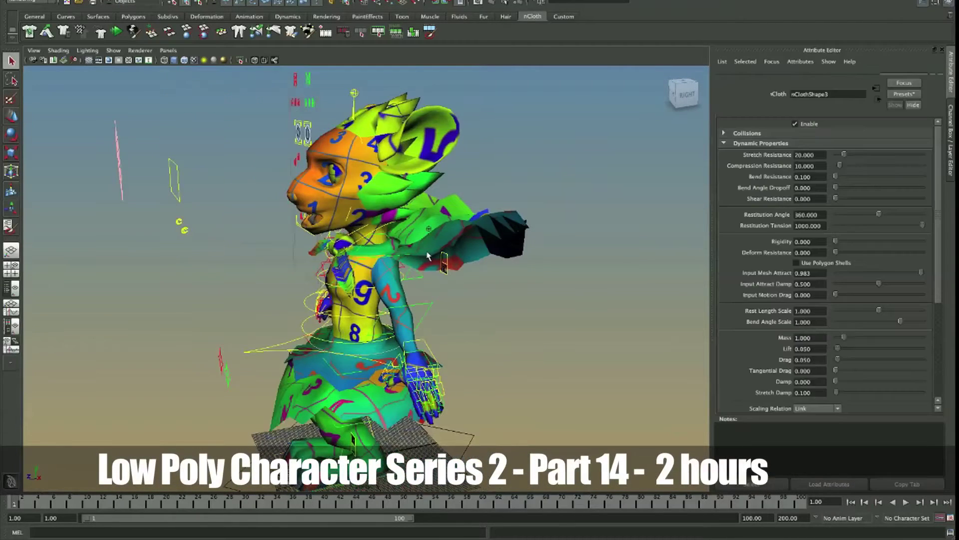
left_click_drag(487, 232, 286, 345, "alt")
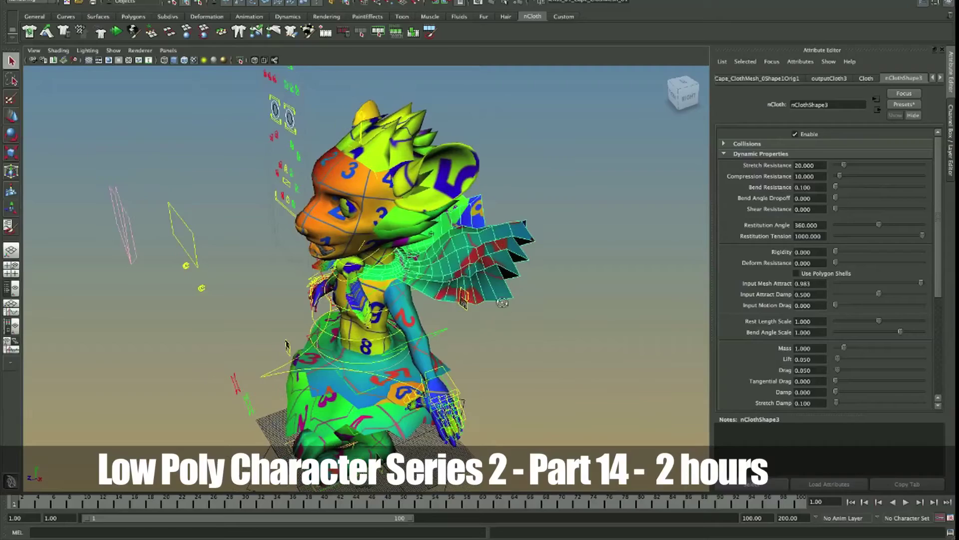
left_click_drag(502, 303, 285, 357, "alt")
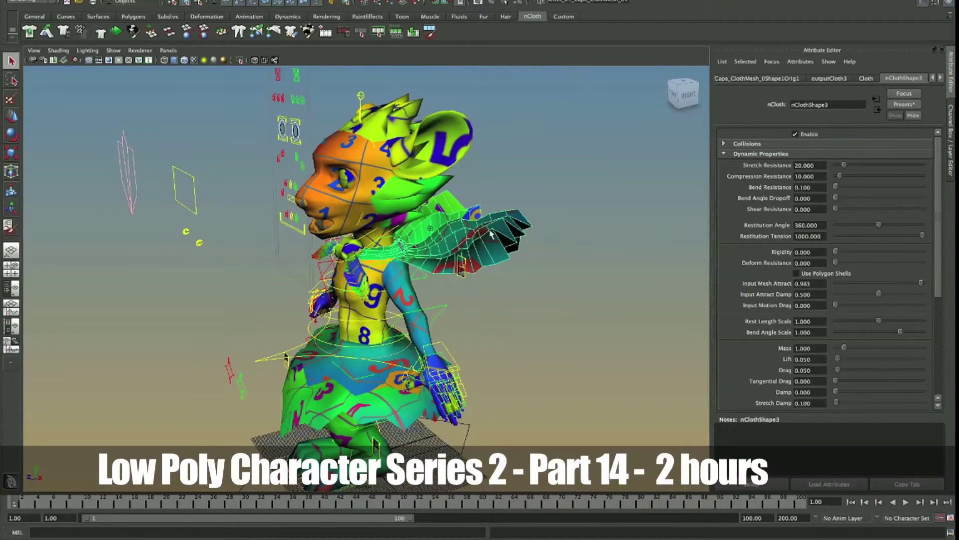
left_click_drag(491, 235, 507, 239, "alt")
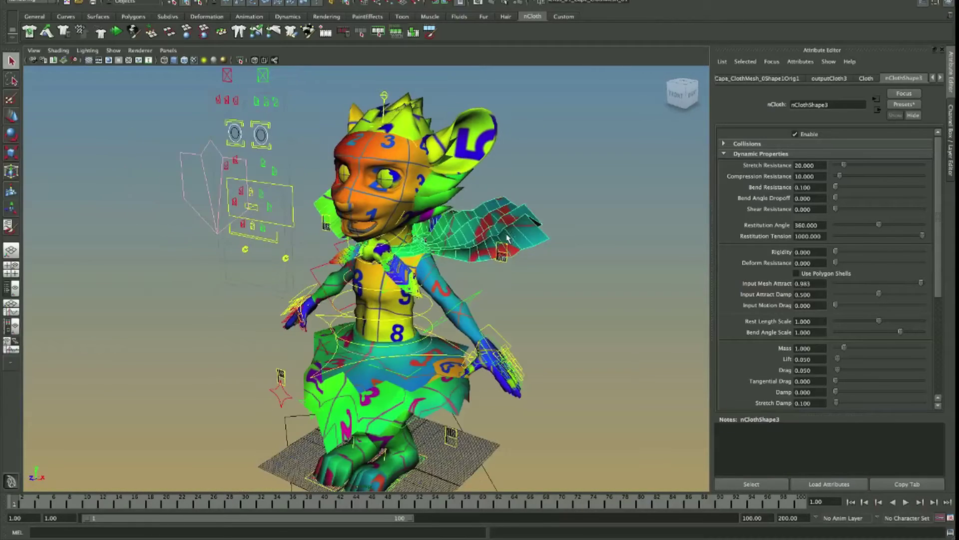
key("alt+v")
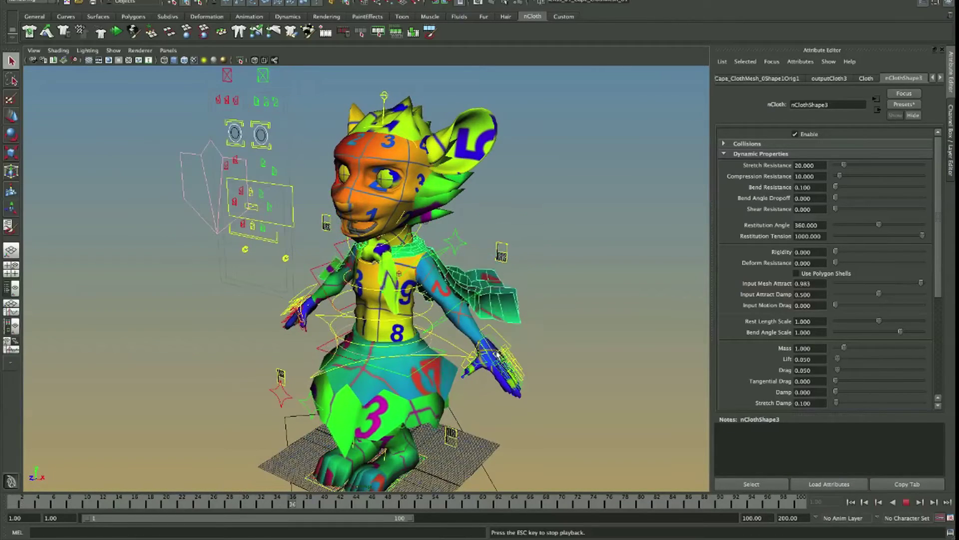
left_click_drag(497, 353, 432, 338, "alt")
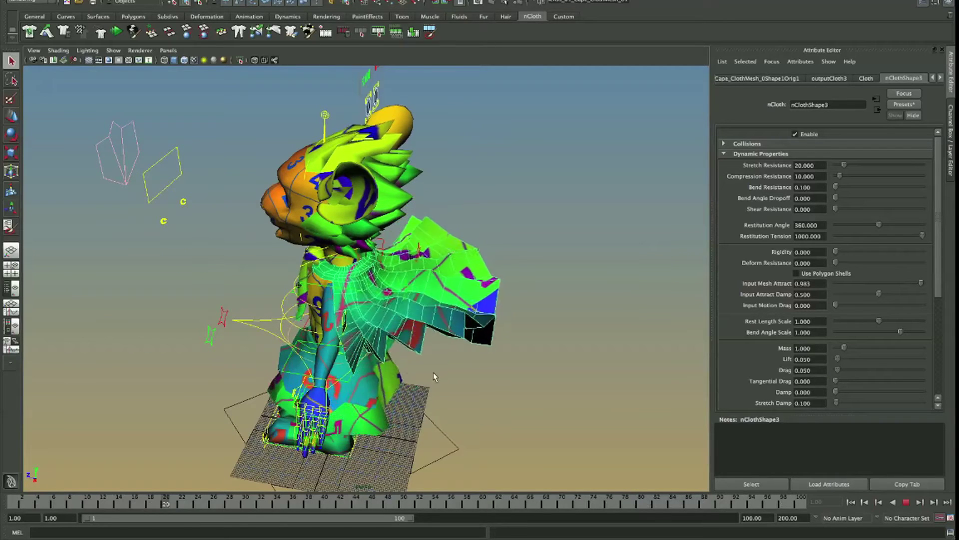
key("Escape")
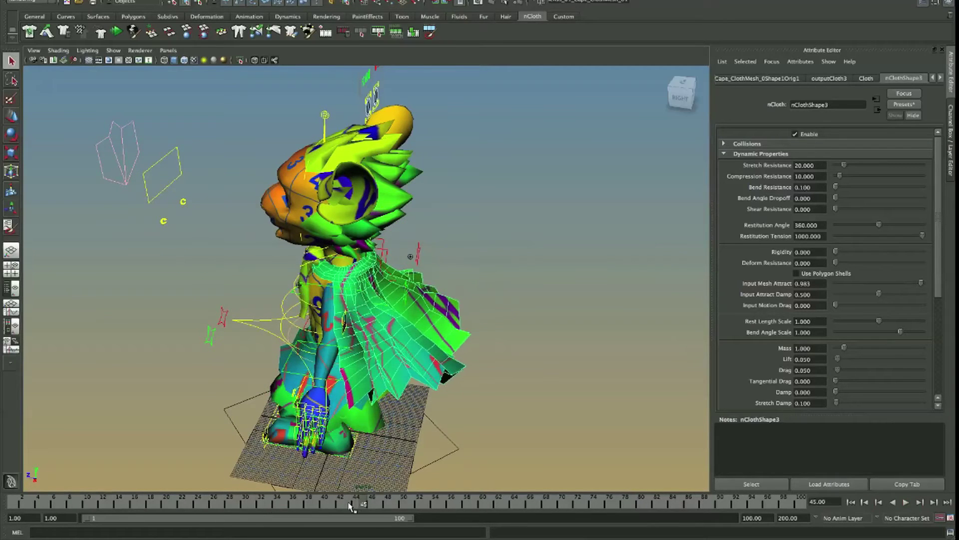
Step: Rewind to frame 1, reselect the cape and replay the simulation from the start
key("alt+shift+v")
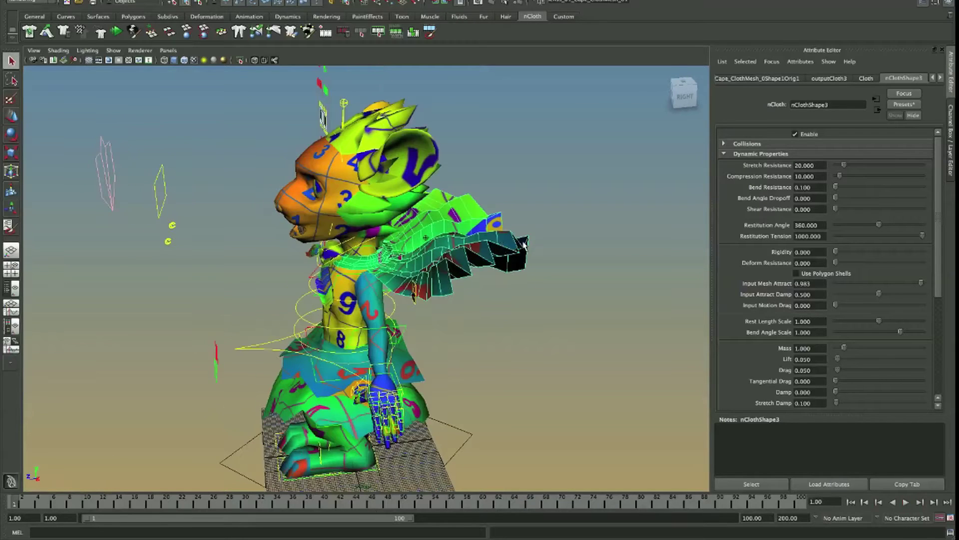
left_click(396, 140)
left_click(570, 167)
left_click(372, 278)
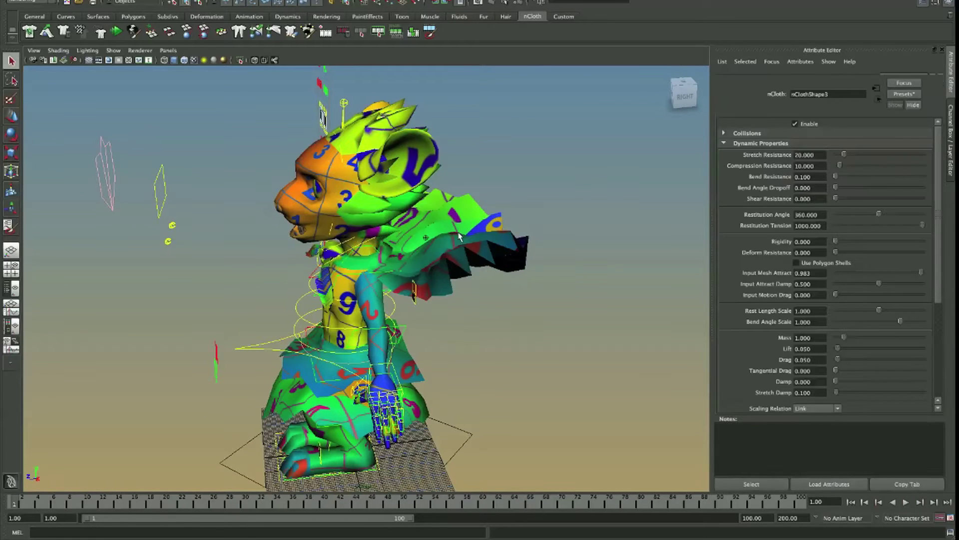
left_click_drag(351, 314, 344, 275, "alt")
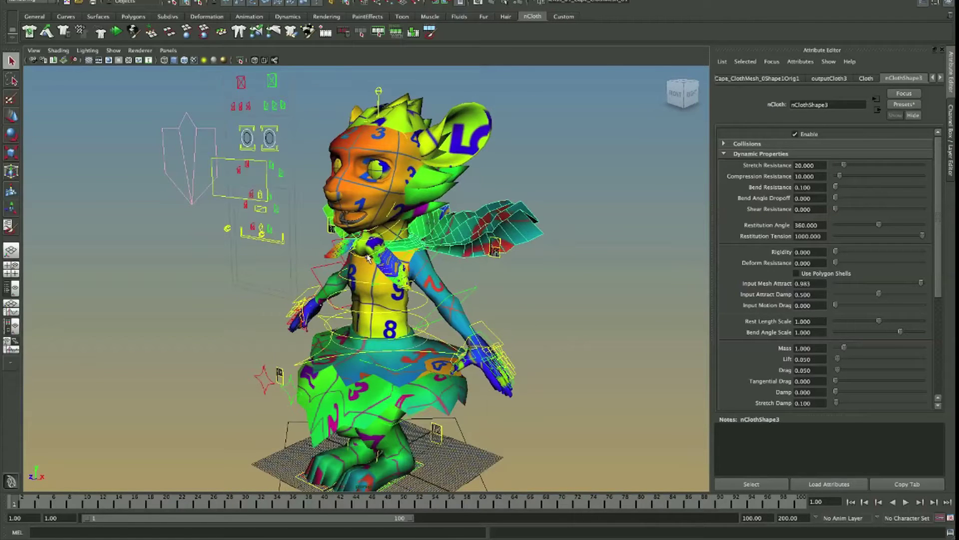
key("alt+v")
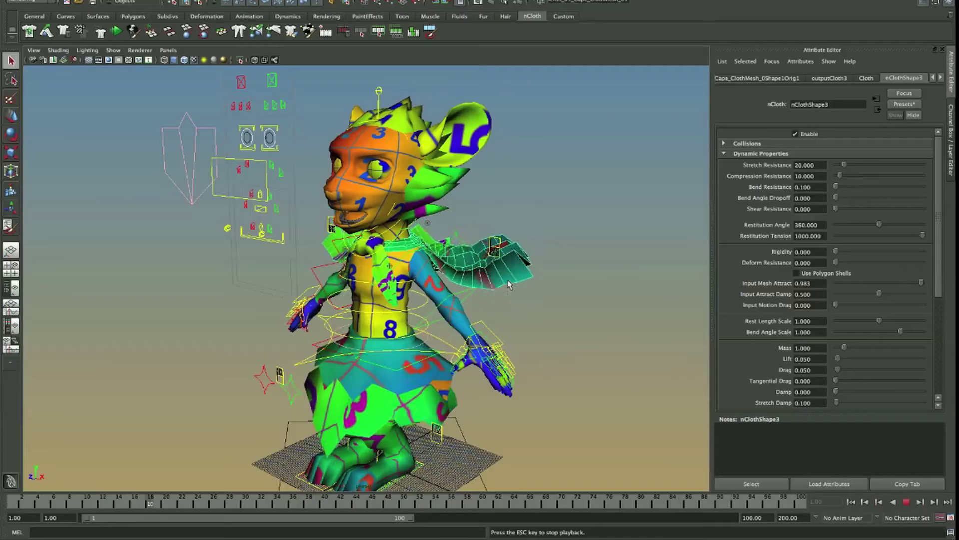
left_click_drag(543, 285, 395, 329, "alt")
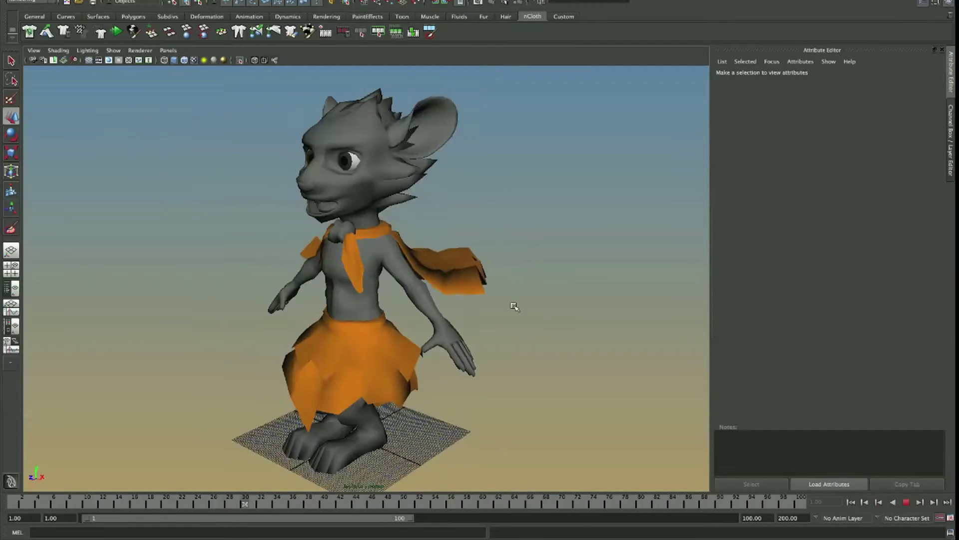
Step: Select the head and show its UV layout in the UV Texture Editor
left_click_drag(493, 300, 449, 285, "alt")
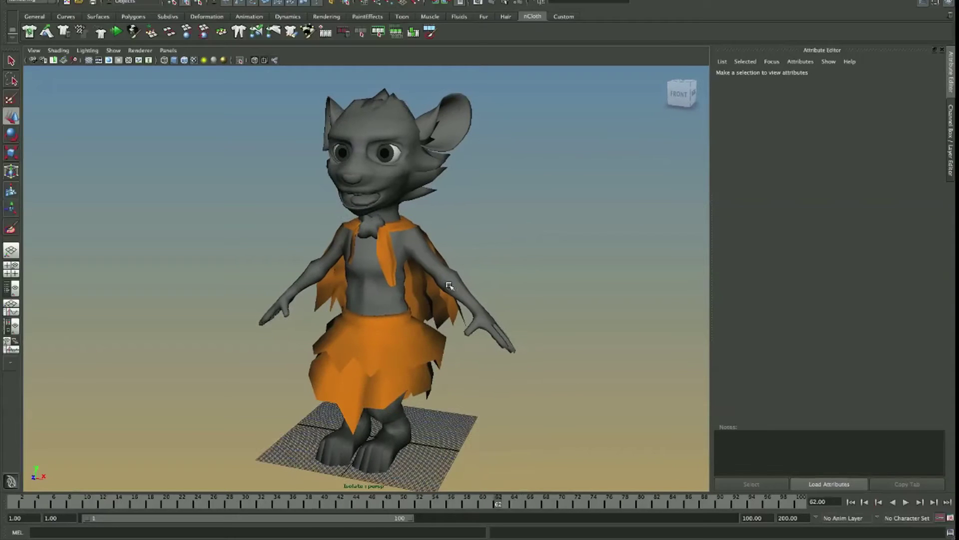
left_click(419, 185)
left_click_drag(406, 187, 364, 178, "alt")
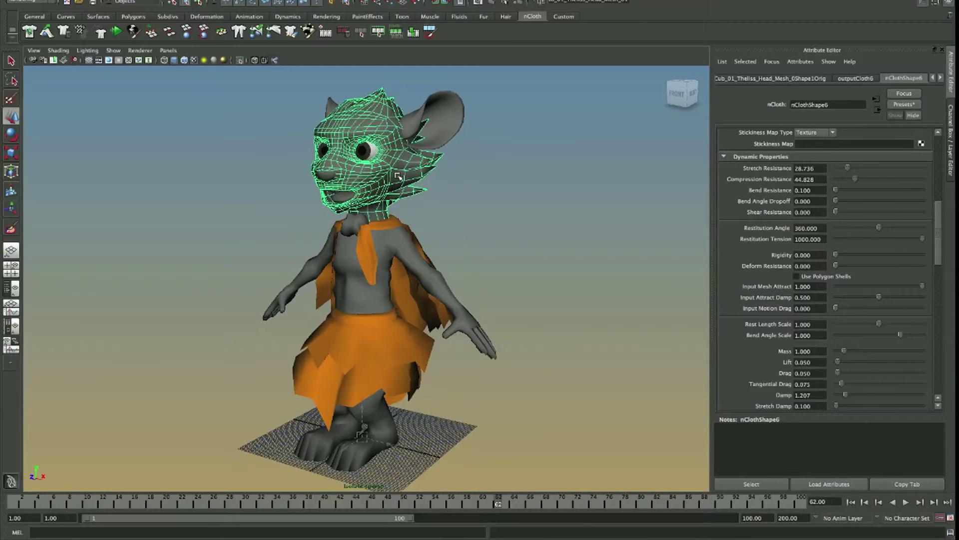
right_click_drag(394, 176, 350, 167)
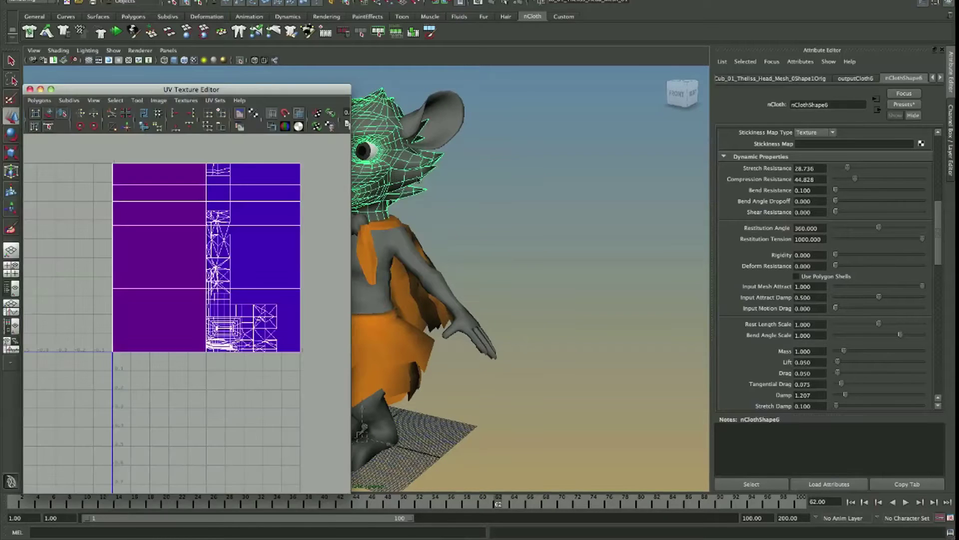
left_click_drag(283, 96, 281, 89)
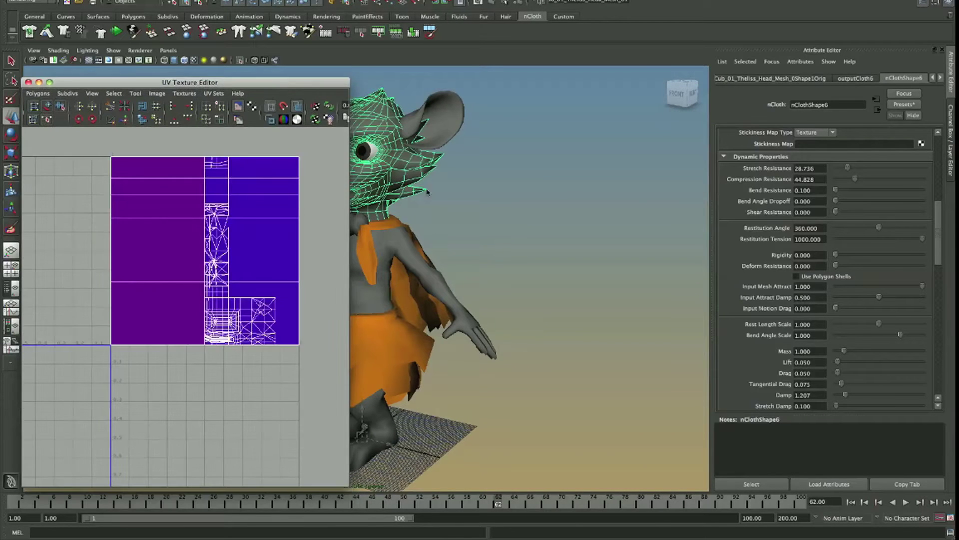
key("f")
scroll(512, 204, "up", 5)
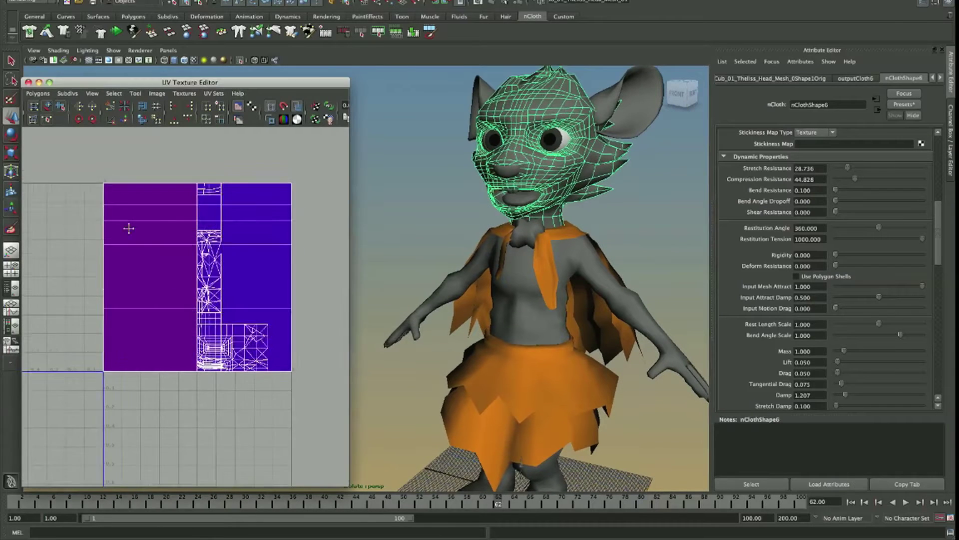
scroll(156, 198, "up", 4)
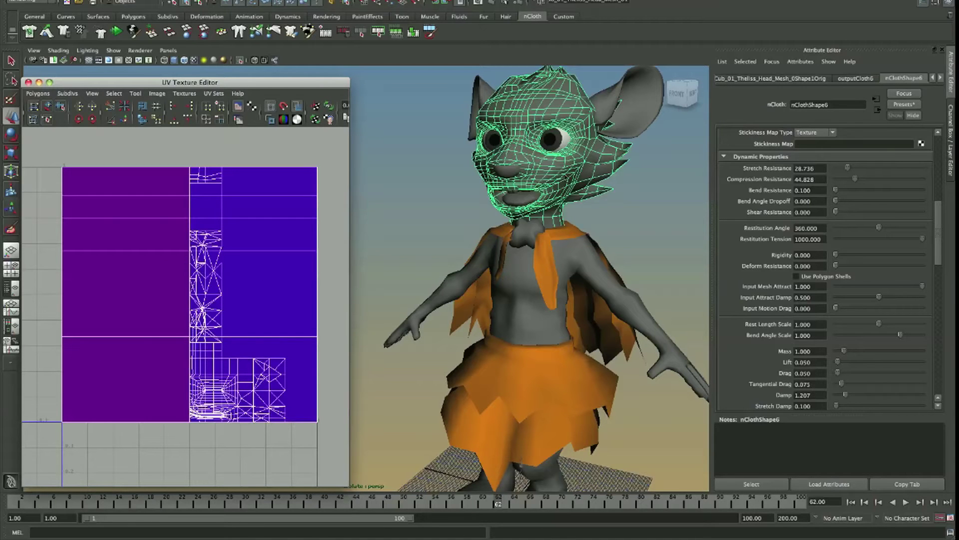
Step: Inspect the UVs of the neck, shirt, skirt, legs, cape and cloak knot, then deselect
left_click_drag(575, 150, 453, 199, "alt")
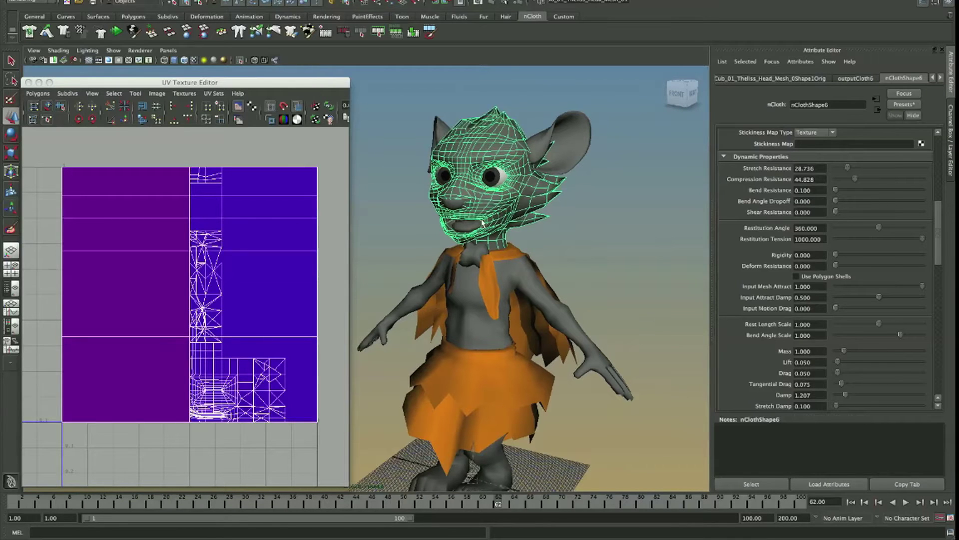
left_click(474, 263)
left_click(468, 295)
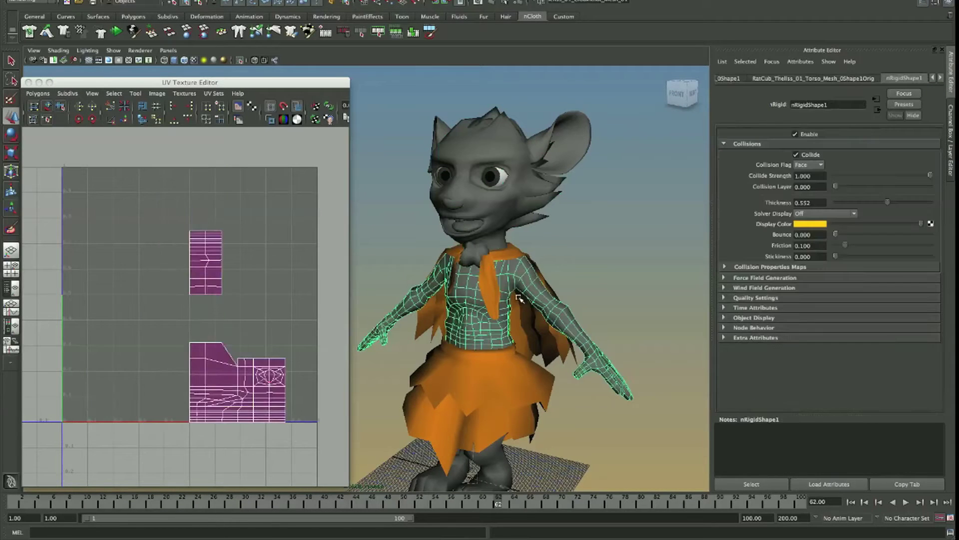
left_click(487, 395)
left_click(494, 464)
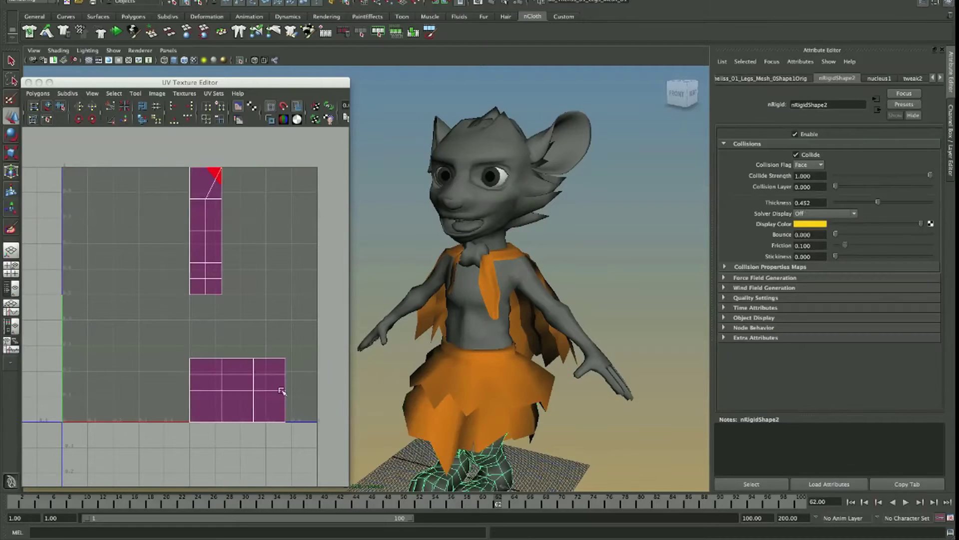
left_click(434, 308)
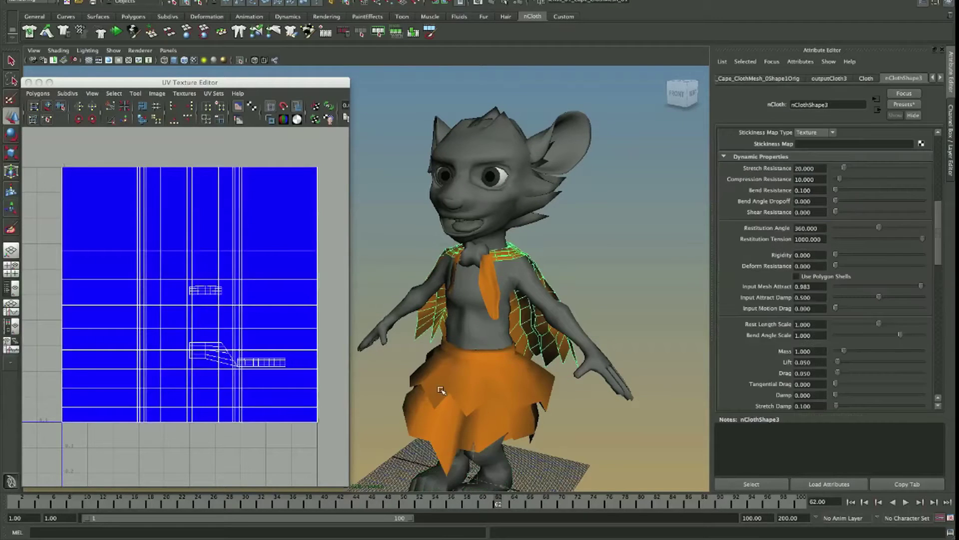
left_click(467, 340)
left_click(475, 255)
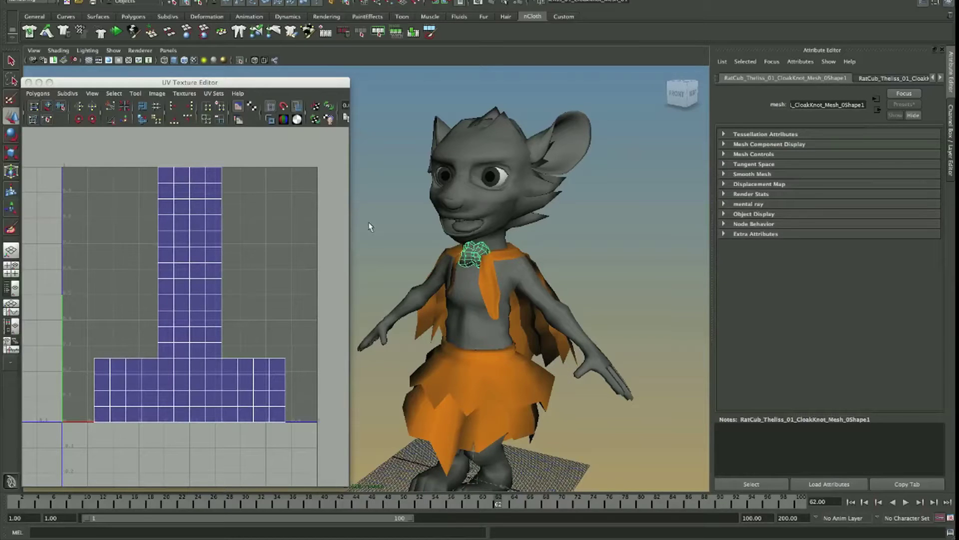
left_click_drag(437, 242, 471, 249, "alt")
left_click(414, 244)
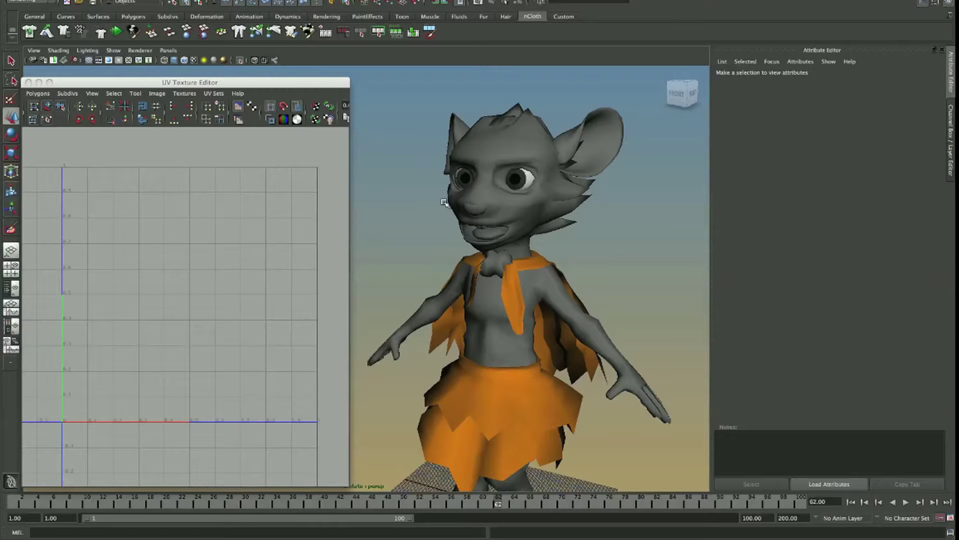
left_click_drag(608, 301, 635, 184)
key("super+Tab")
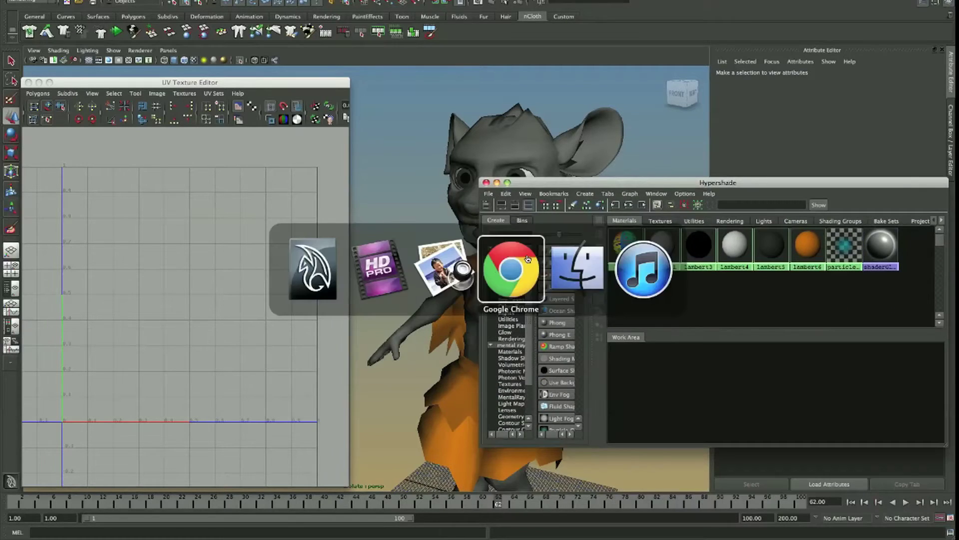
left_click_drag(486, 19, 456, 2)
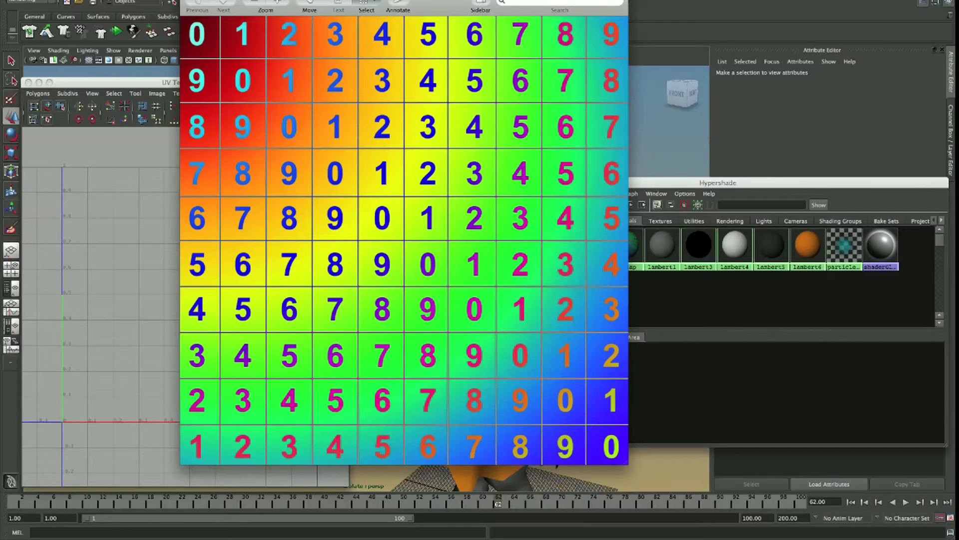
Step: Drag the UV Map checker material from the Hypershade onto the rat's head
left_click(736, 25)
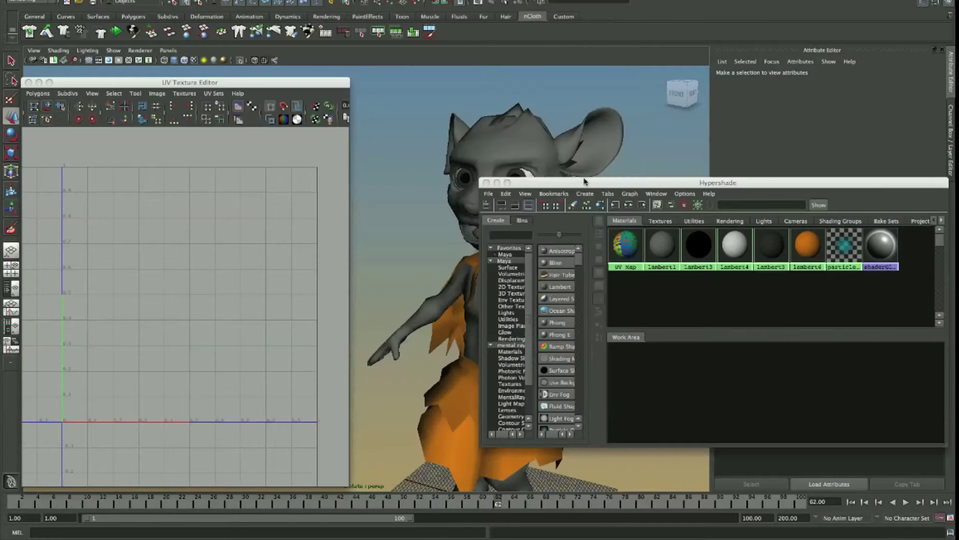
left_click_drag(585, 180, 766, 188)
left_click_drag(504, 216, 510, 181, "alt")
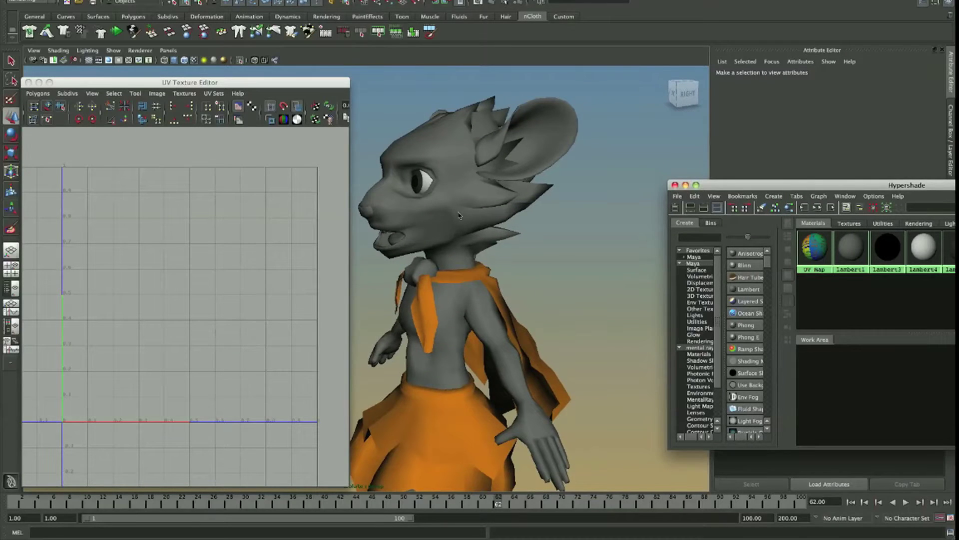
left_click_drag(421, 213, 494, 175, "alt")
left_click(515, 161)
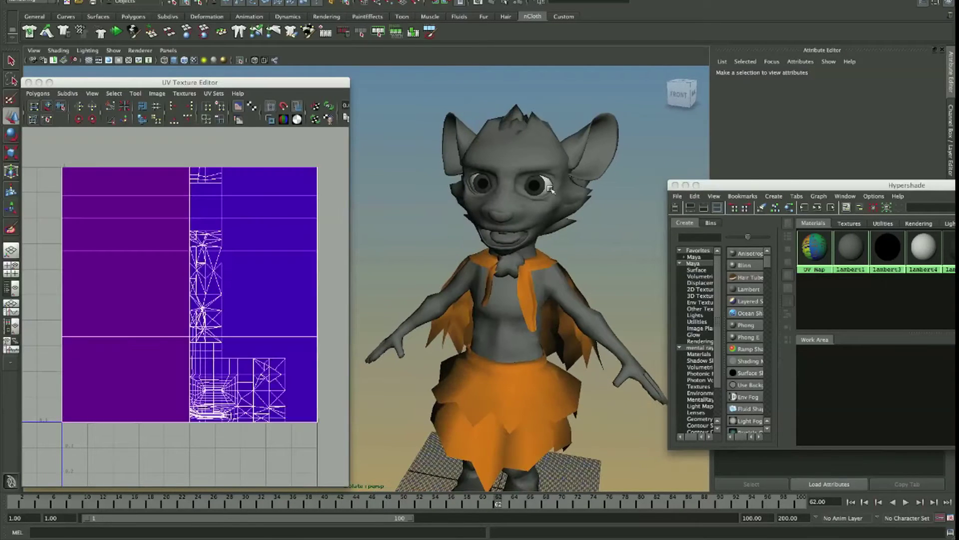
left_click(506, 146)
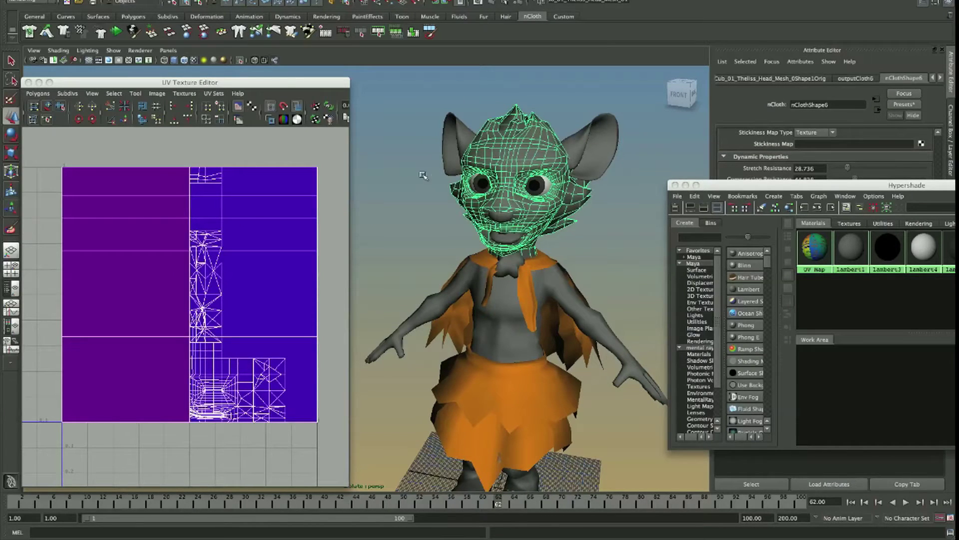
middle_click_drag(814, 247, 513, 162)
left_click(632, 116)
Step: Drop the UV Map material onto the torso, frame the character and close the Hypershade
left_click_drag(632, 115, 479, 260, "alt")
middle_click_drag(814, 247, 462, 356)
left_click(736, 176)
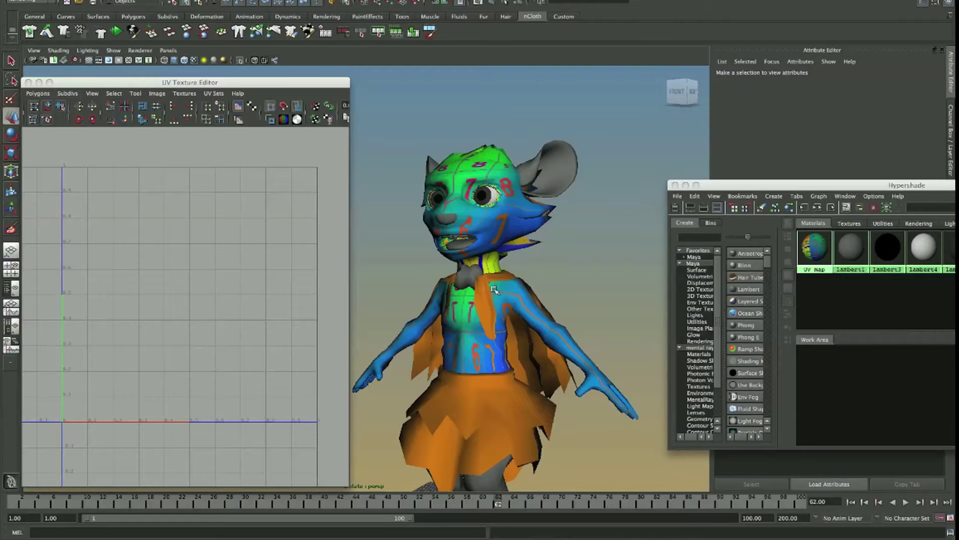
key("a")
left_click(675, 186)
left_click_drag(490, 260, 515, 250, "alt")
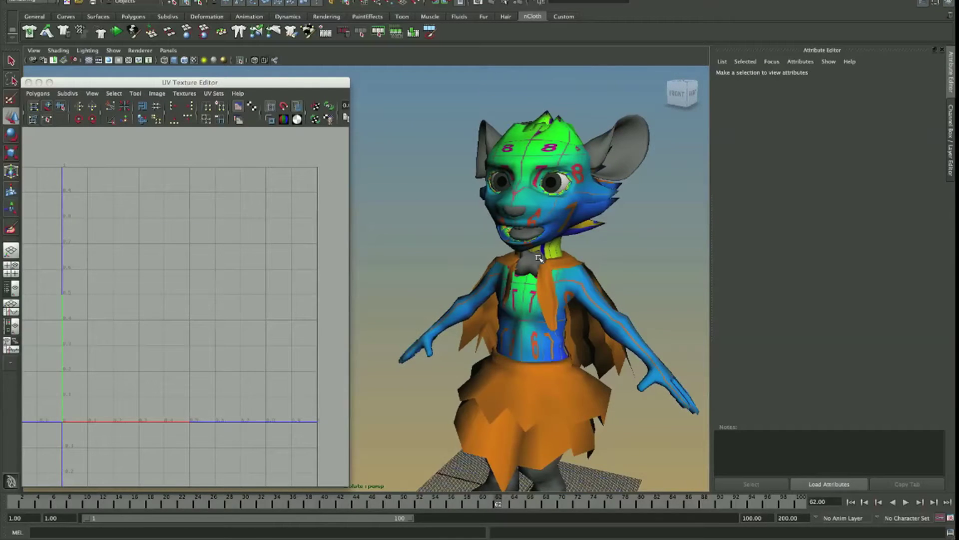
middle_click_drag(567, 270, 544, 231, "alt")
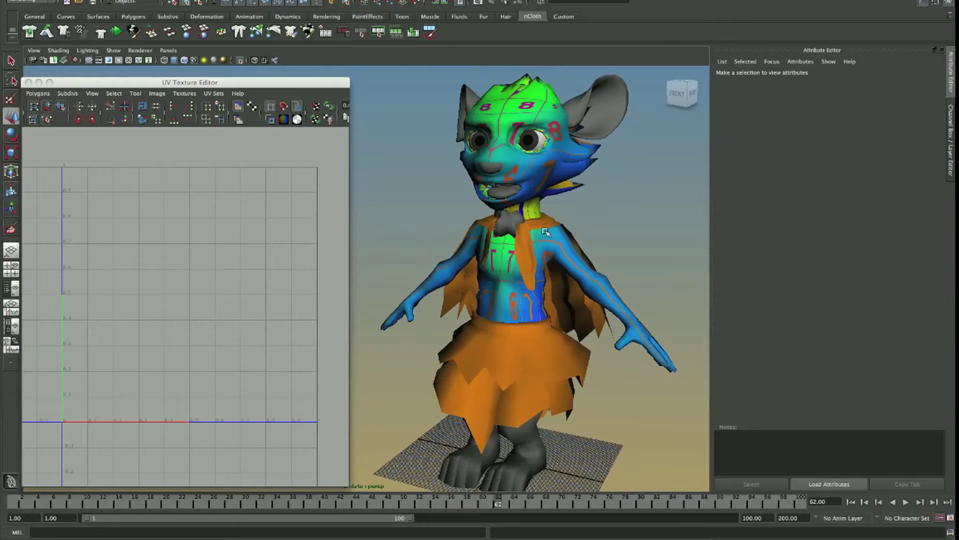
Step: Compare the torso and head UV layouts in the UV Texture Editor
left_click(550, 238)
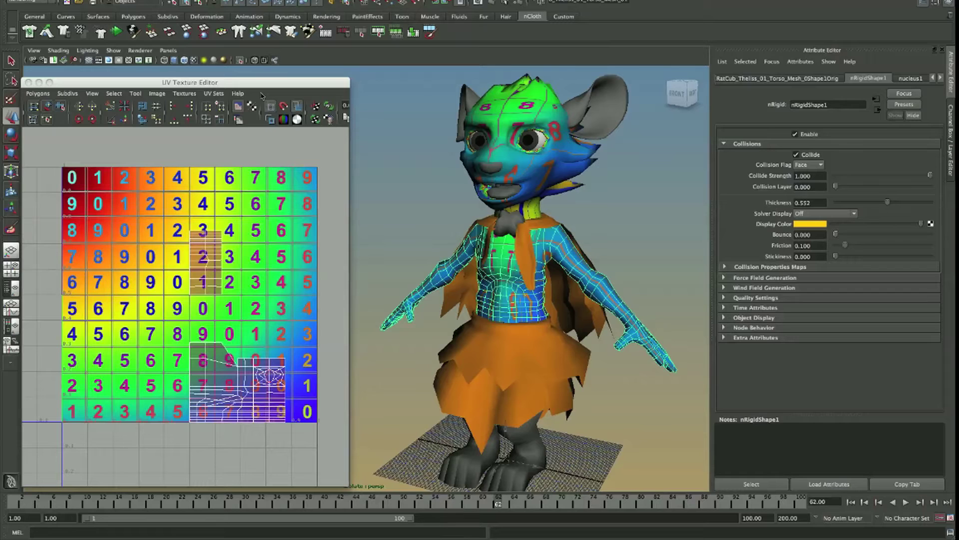
left_click_drag(256, 78, 248, 77)
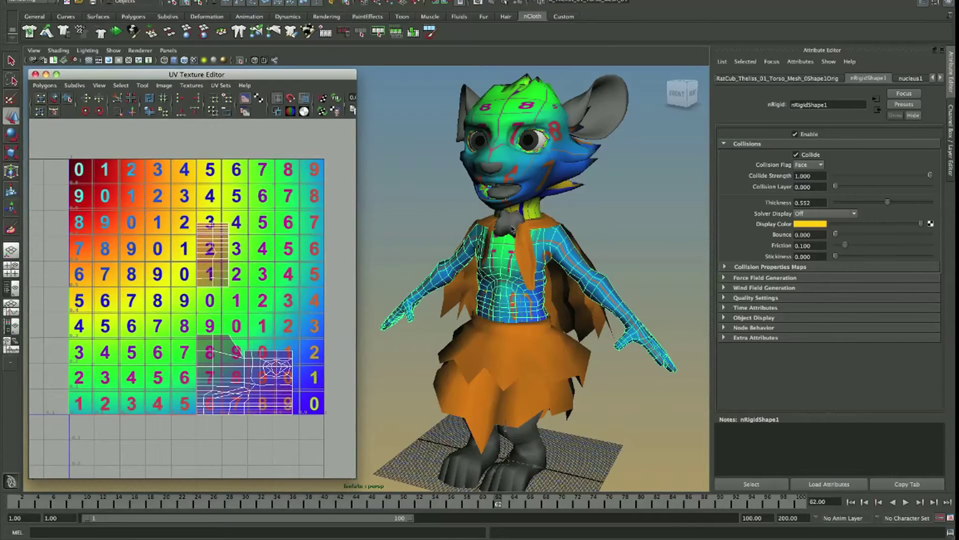
left_click(615, 228)
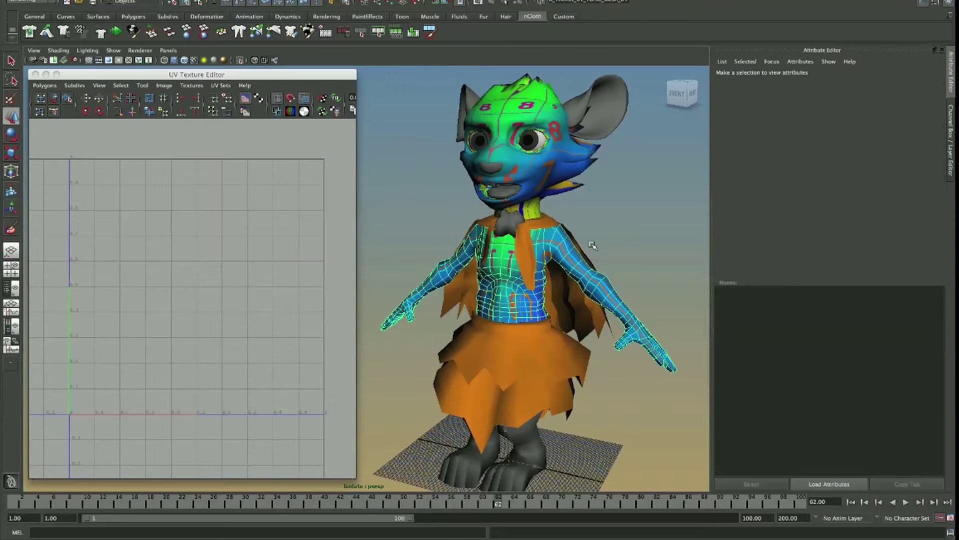
left_click(522, 104)
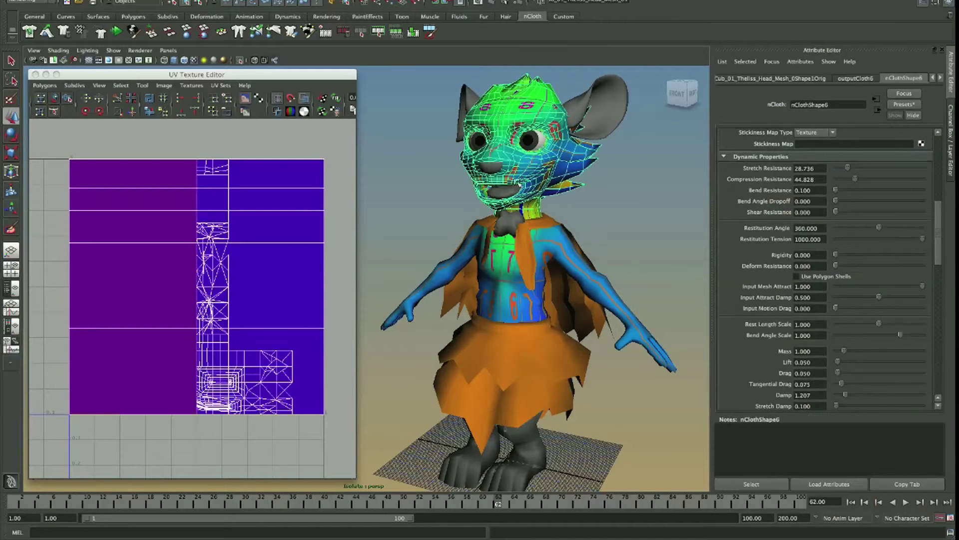
left_click(560, 254)
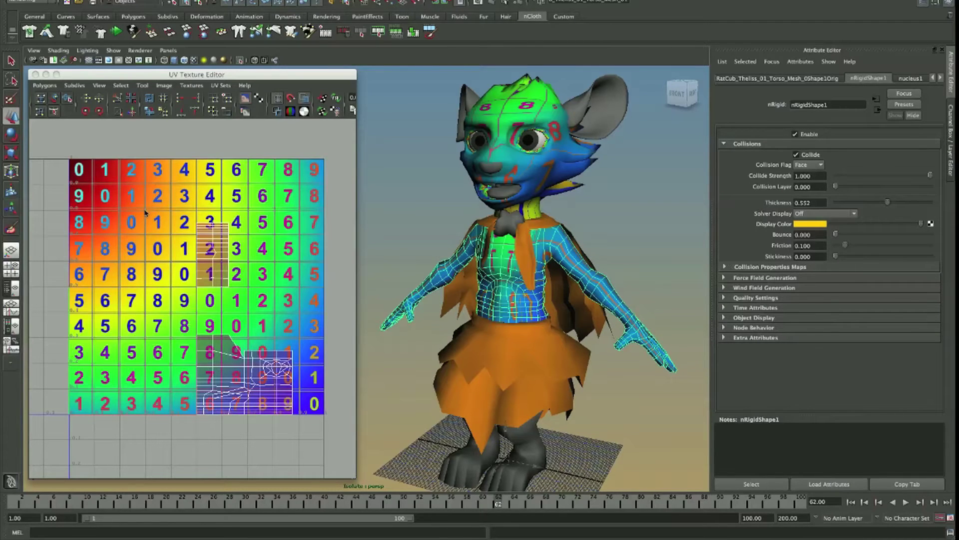
left_click_drag(186, 76, 185, 75)
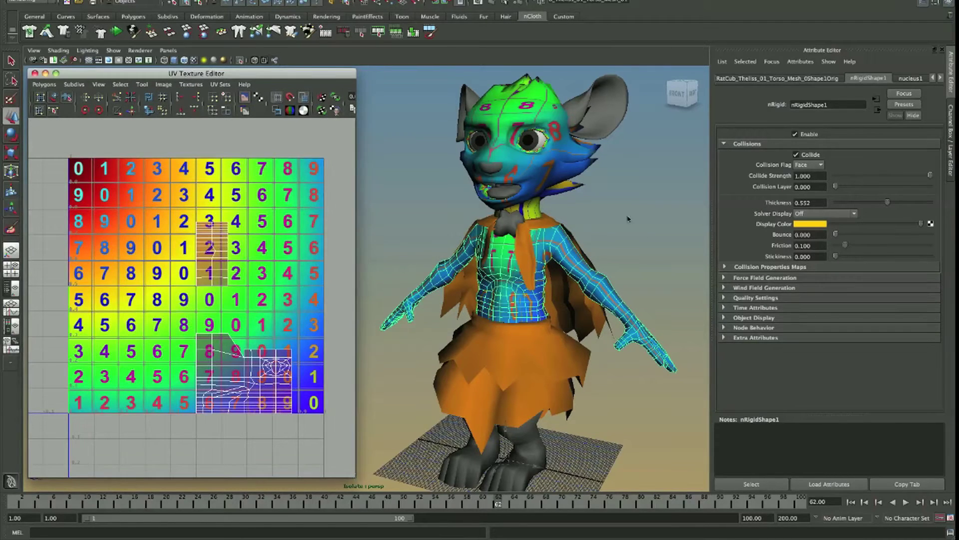
Step: Select both the head and torso and open the Hypershade
left_click(531, 113)
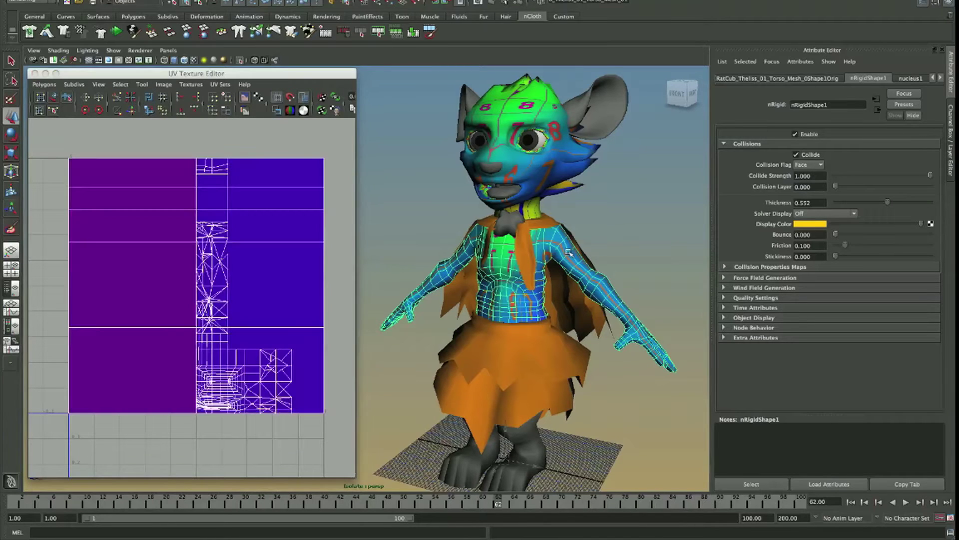
left_click(573, 246, "shift")
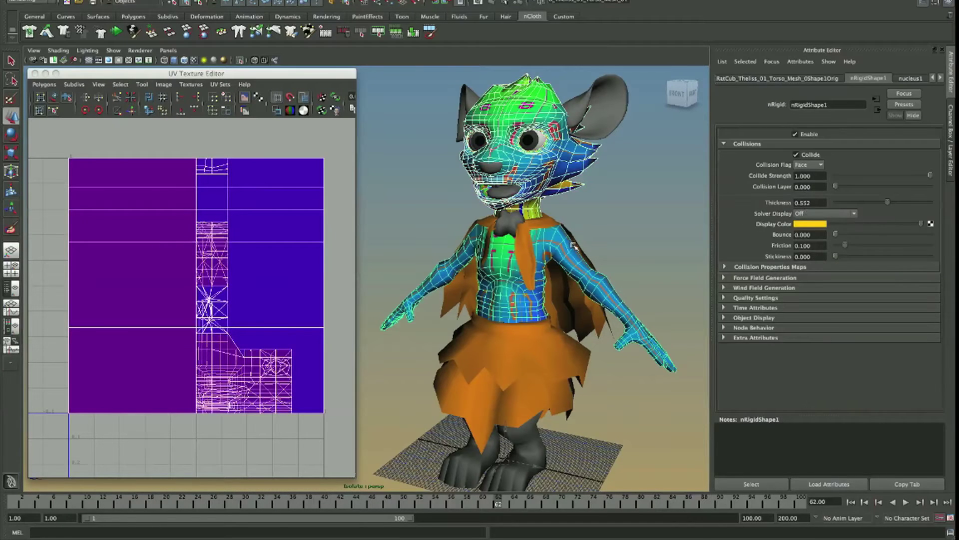
left_click(667, 190)
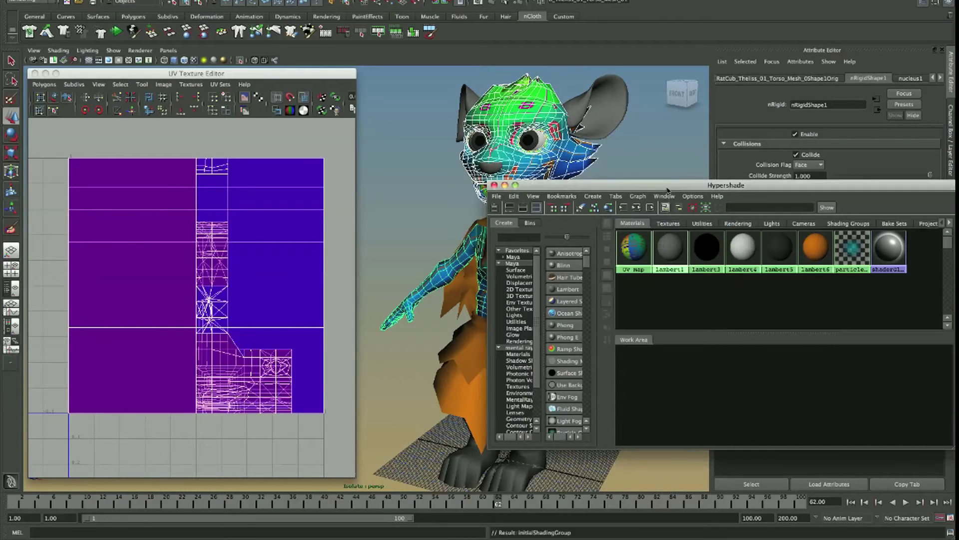
Step: Close the Hypershade, select the torso mesh and isolate it with Ctrl+1
left_click(650, 165)
scroll(490, 274, "up", 5)
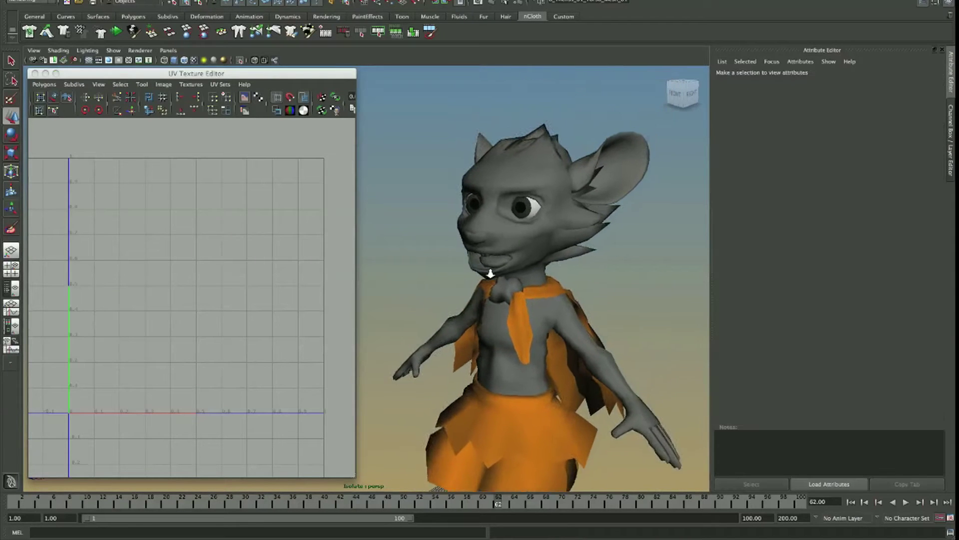
scroll(490, 273, "up", 3)
left_click(547, 165)
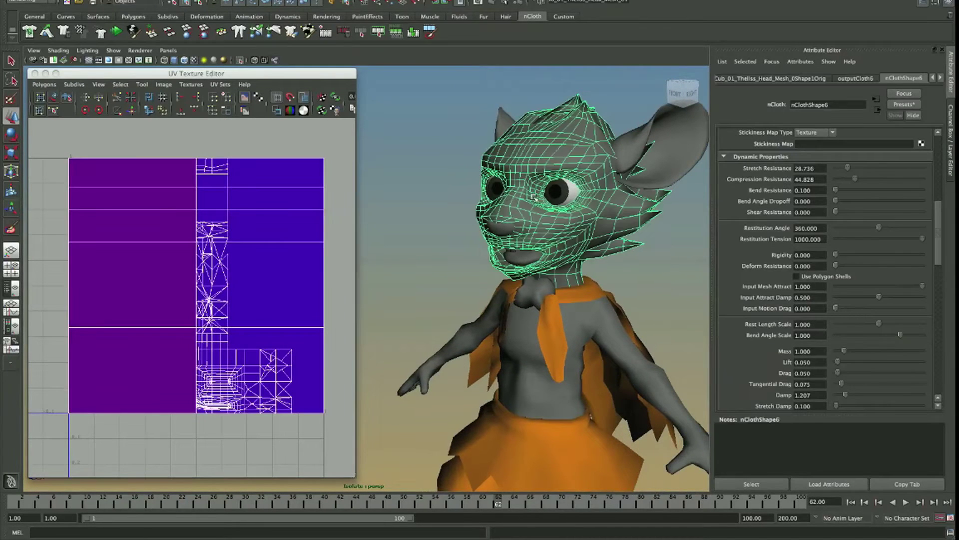
left_click_drag(533, 197, 447, 162, "alt")
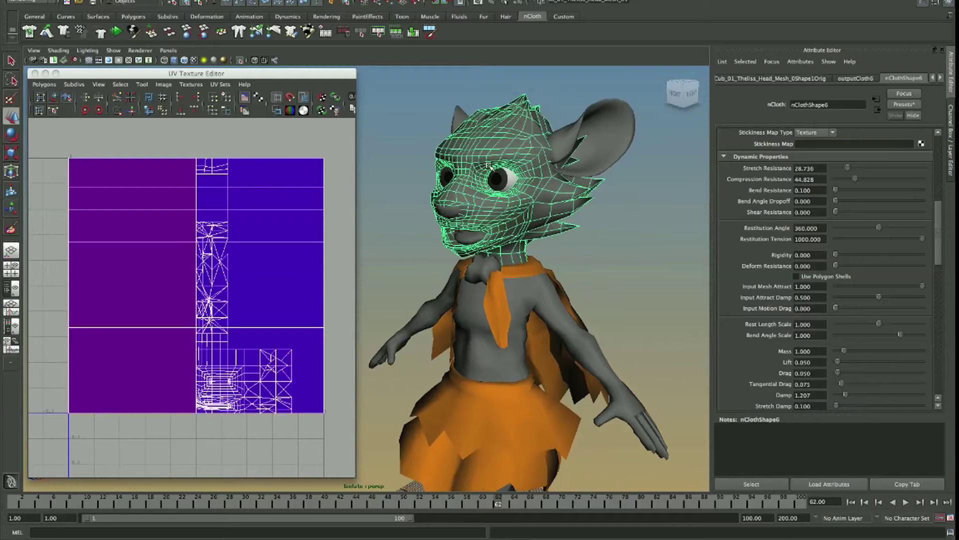
mouse_move(479, 210)
left_mouse_down("alt")
mouse_move(475, 245)
mouse_move(468, 226)
mouse_move(477, 235)
mouse_move(488, 218)
left_mouse_up("alt")
left_click(503, 286)
left_click_drag(503, 286, 492, 434, "alt")
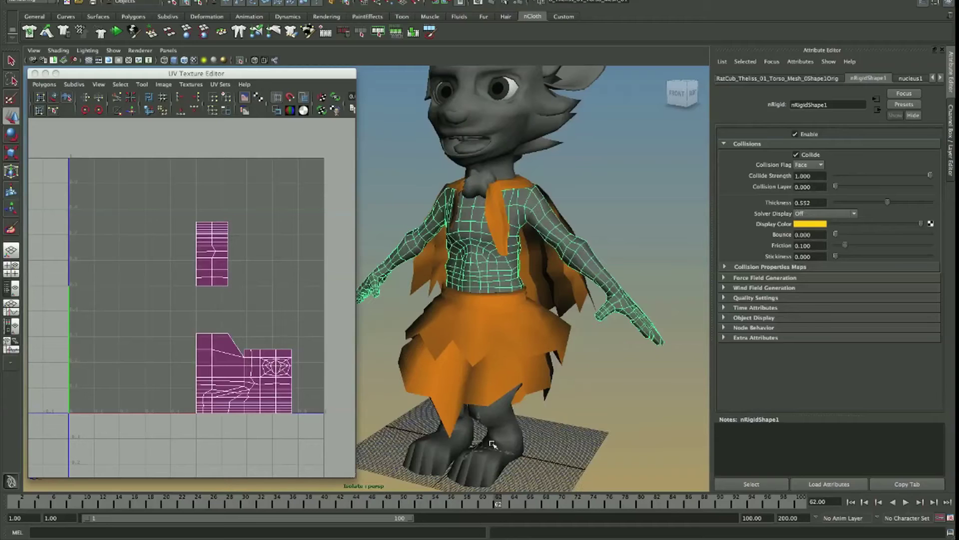
left_click(503, 428)
left_click(537, 239, "shift")
left_click_drag(537, 239, 547, 180, "alt")
left_click(542, 222)
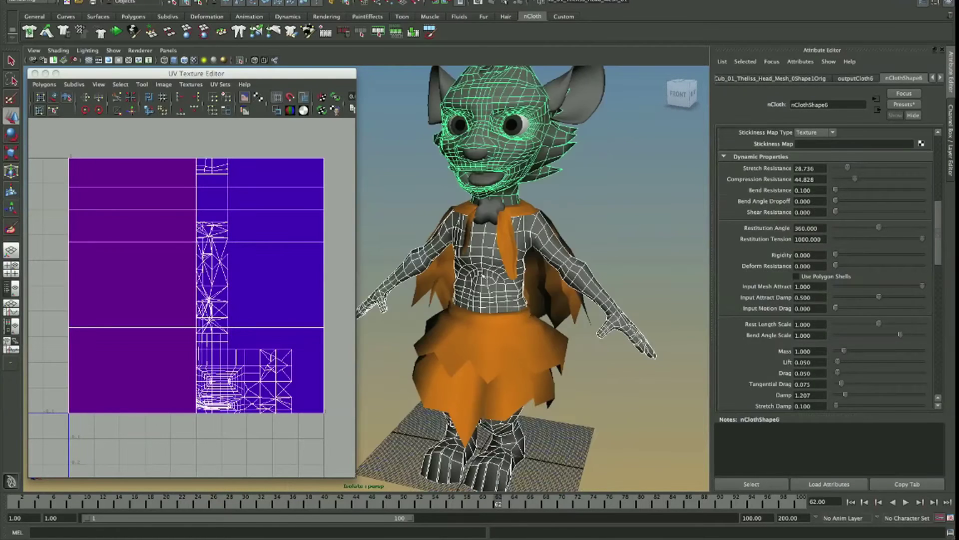
left_click(551, 288)
key("ctrl+1")
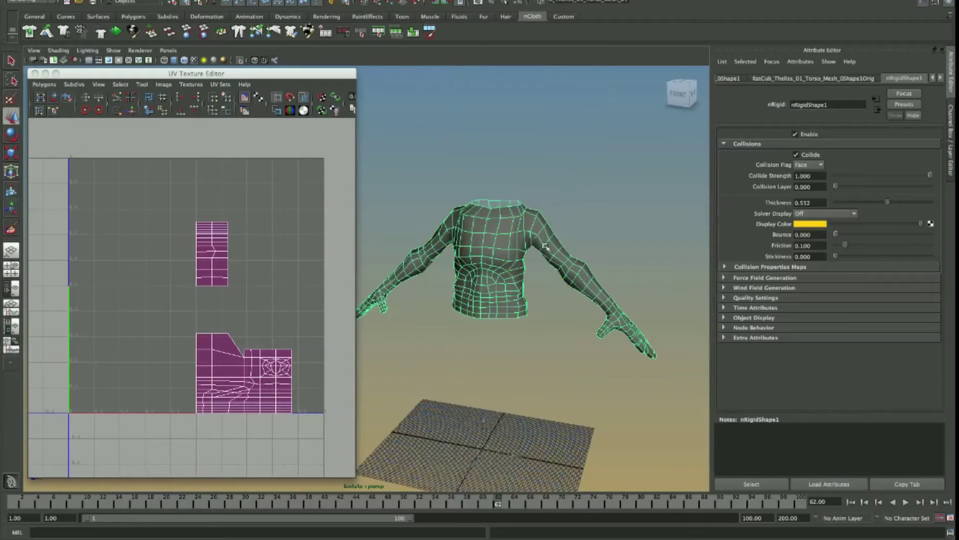
Step: Move the UV Texture Editor to the right and frame the isolated torso and arms
left_click_drag(497, 256, 448, 280, "alt")
left_click_drag(190, 73, 906, 155)
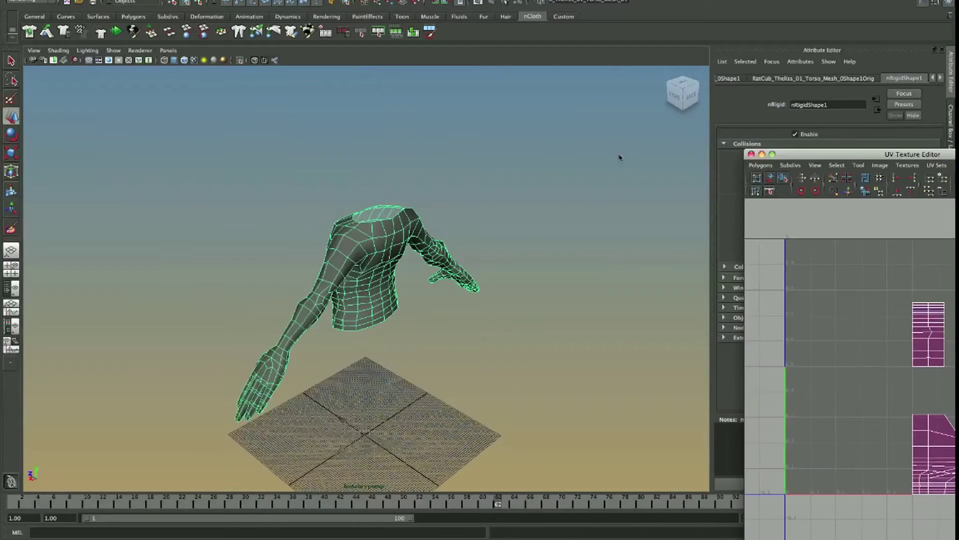
left_click_drag(469, 163, 328, 268, "alt")
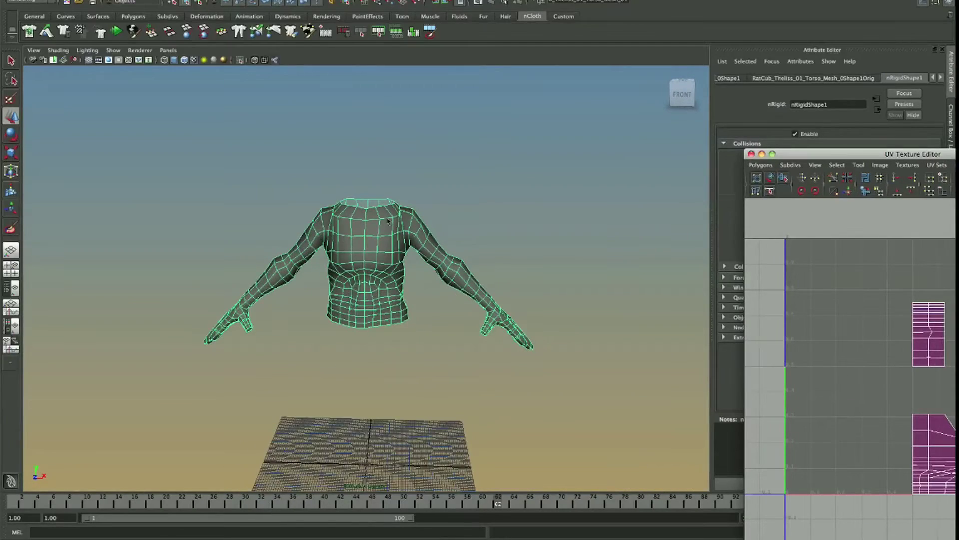
right_click_drag(405, 229, 540, 301, "alt")
left_click_drag(539, 301, 475, 239, "alt")
left_click_drag(907, 156, 743, 156)
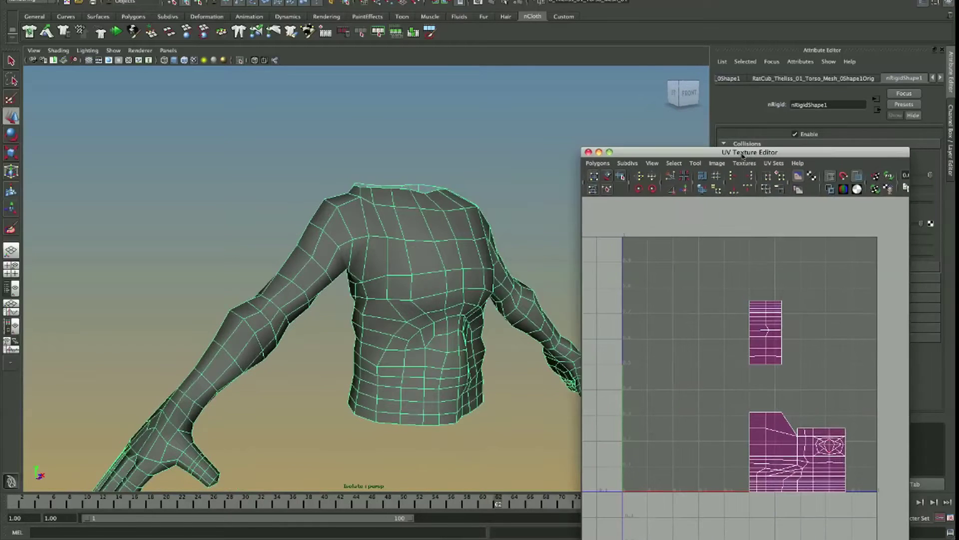
left_click_drag(380, 240, 416, 278, "alt")
Step: Apply a Z-axis planar UV projection to the torso using Planar Mapping options
key("space")
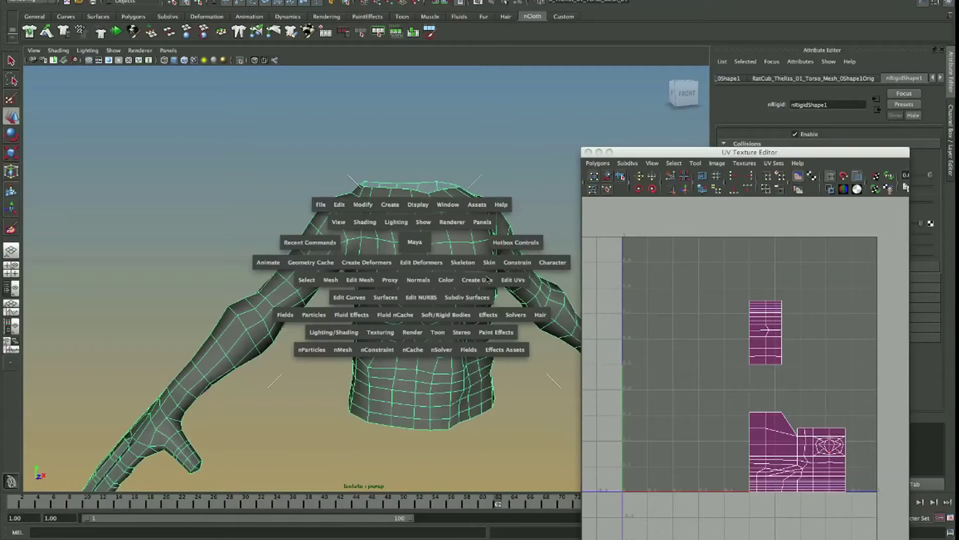
left_click_drag(477, 280, 574, 298)
left_click(572, 297)
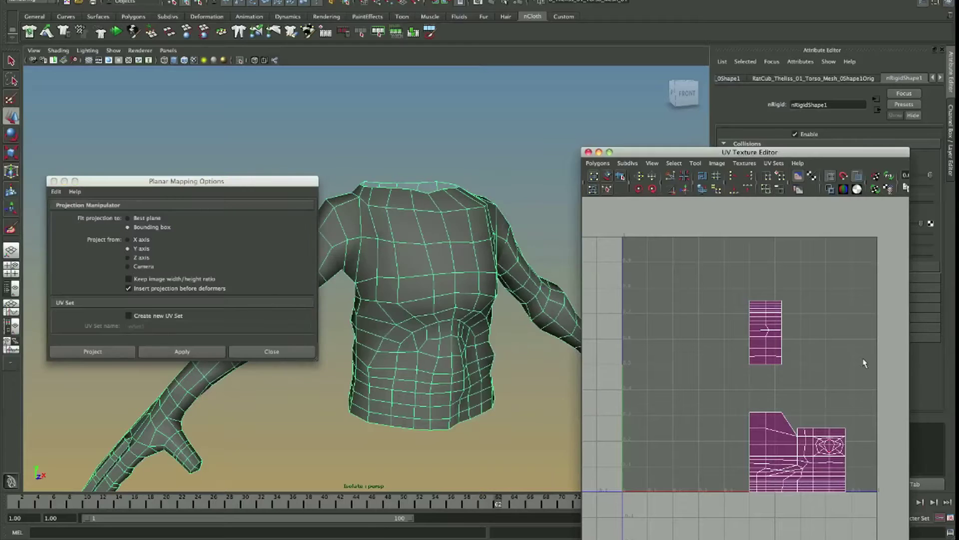
left_click_drag(180, 184, 160, 107)
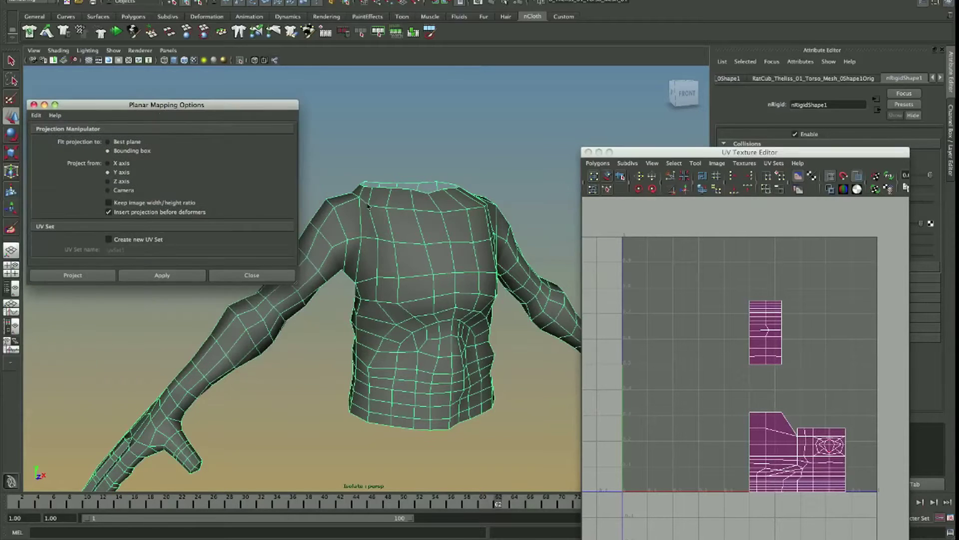
left_click_drag(467, 278, 379, 300, "alt")
left_click(166, 276)
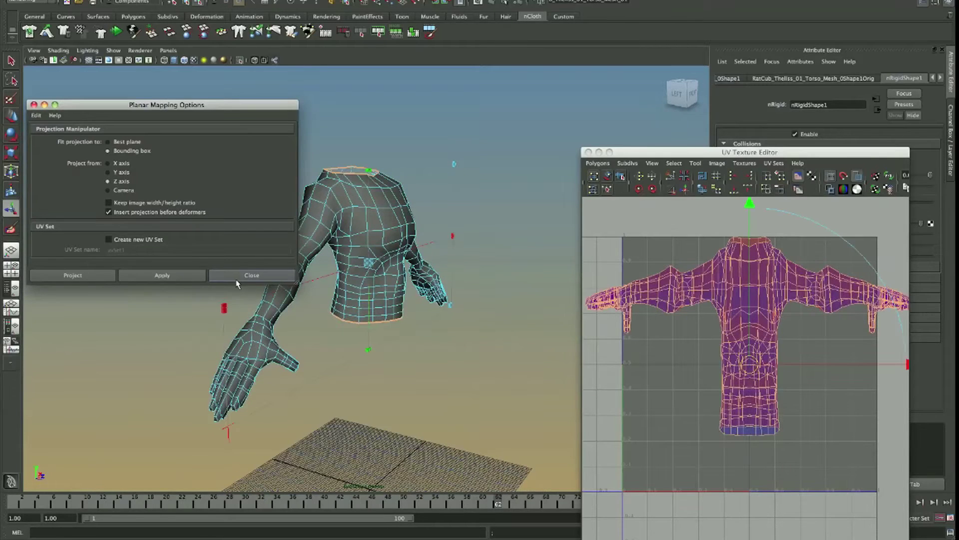
left_click(252, 275)
right_click_drag(784, 320, 824, 311)
Step: Scale the torso's T-shaped UV shell down toward the 0–1 square
left_click(520, 483)
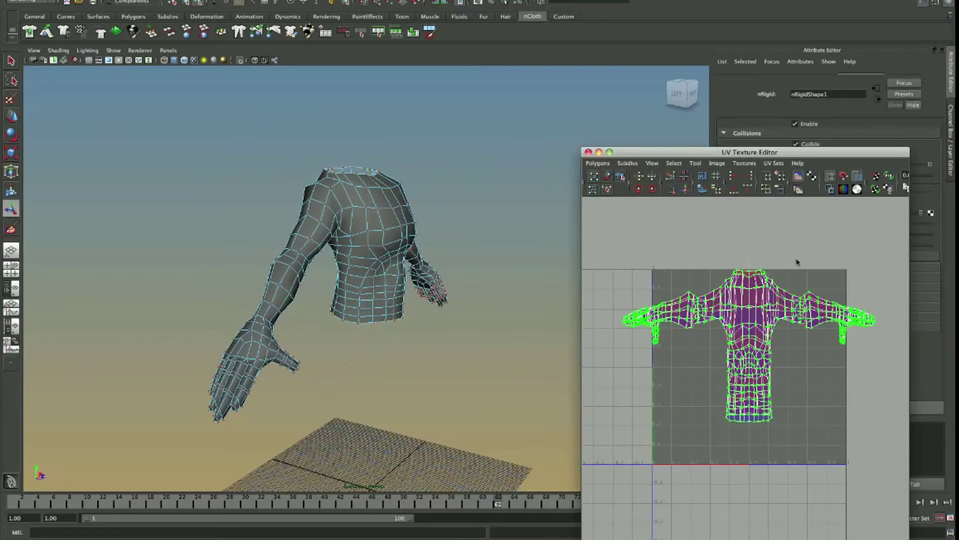
key("r")
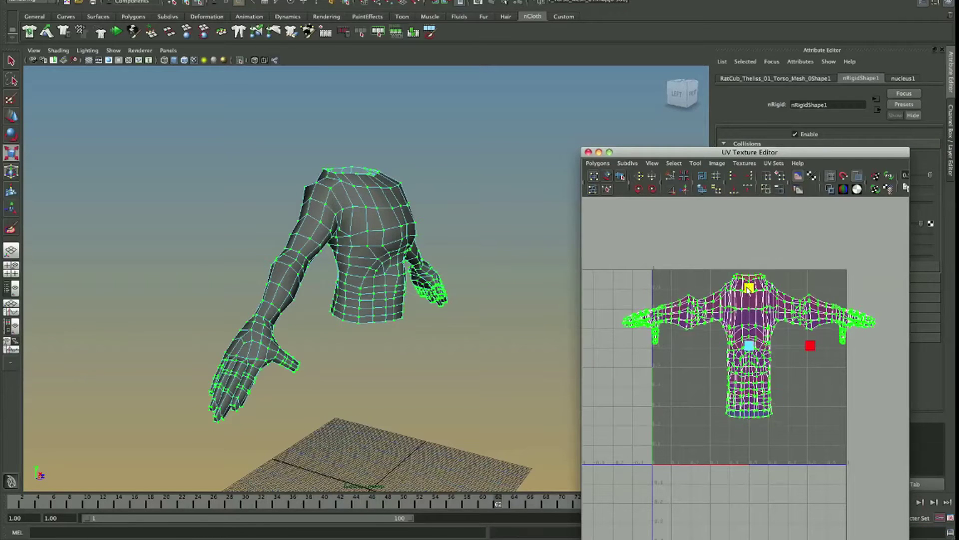
left_click_drag(749, 289, 682, 286)
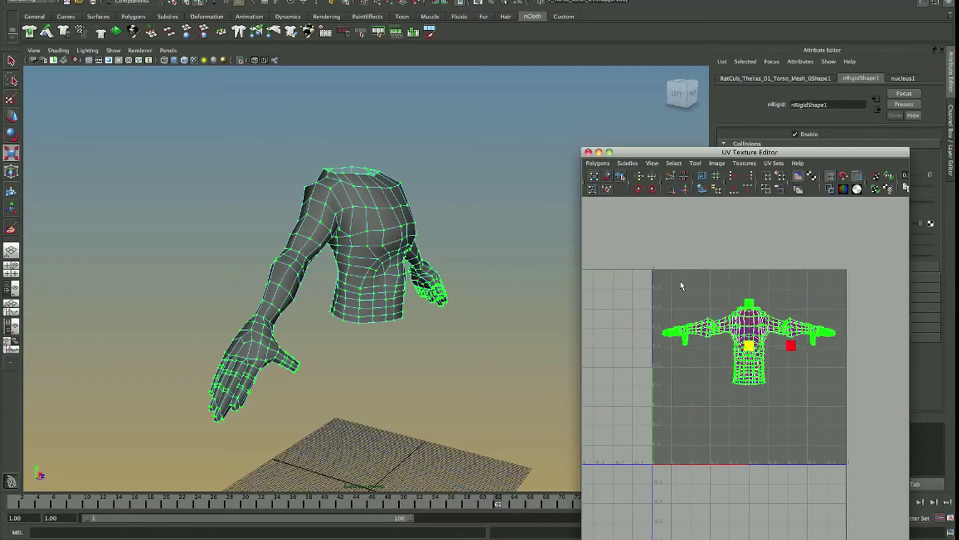
Step: Undo the UV shell scaling and deselect the torso UVs
key("z")
key("z")
key("z")
key("z")
key("z")
middle_click_drag(636, 261, 687, 225, "alt")
left_click(688, 225)
Step: Pick a shoulder vertex and tumble around the torso to inspect it from several sides
left_click_drag(350, 240, 391, 237, "alt")
right_click_drag(385, 215, 335, 218)
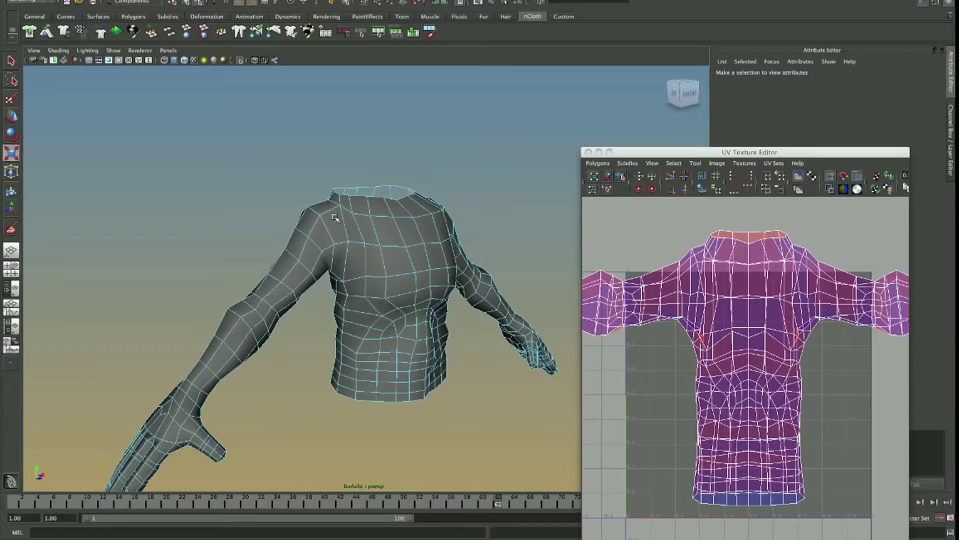
left_click(304, 214)
left_click_drag(303, 215, 492, 320, "alt")
scroll(310, 205, "up", 3)
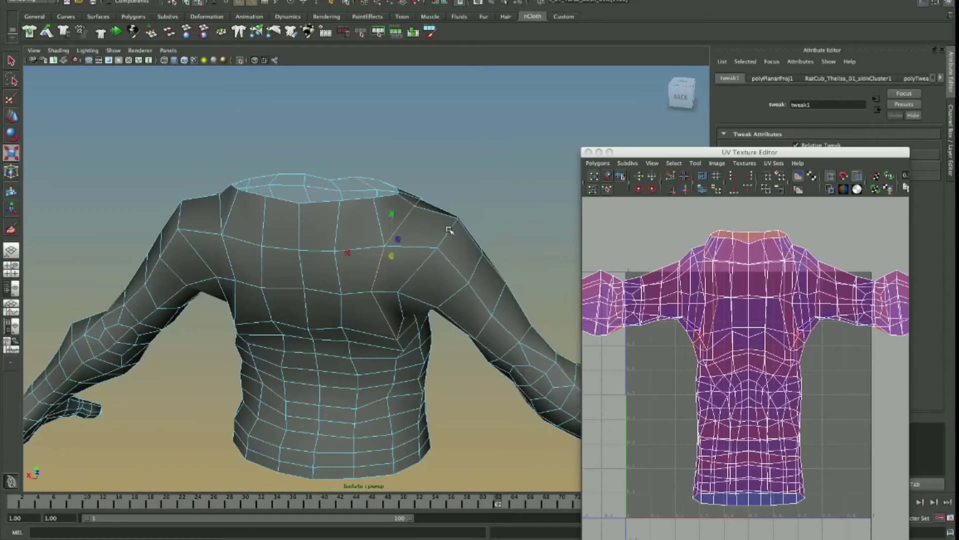
left_click_drag(449, 230, 443, 261, "alt")
mouse_move(520, 231)
left_mouse_down("alt")
mouse_move(430, 225)
mouse_move(519, 230)
left_mouse_up("alt")
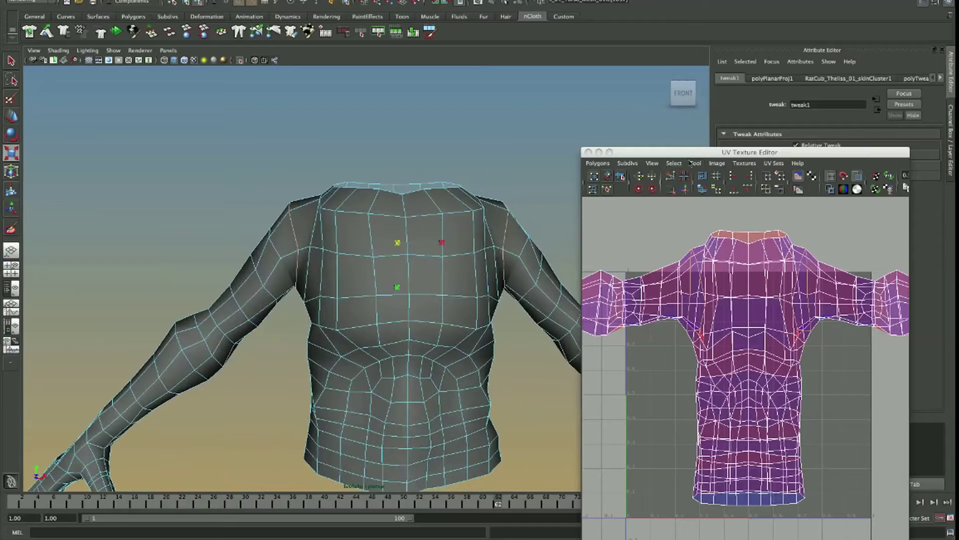
Step: Cut the shirt UVs along the selected seam edges
left_click_drag(672, 153, 725, 78)
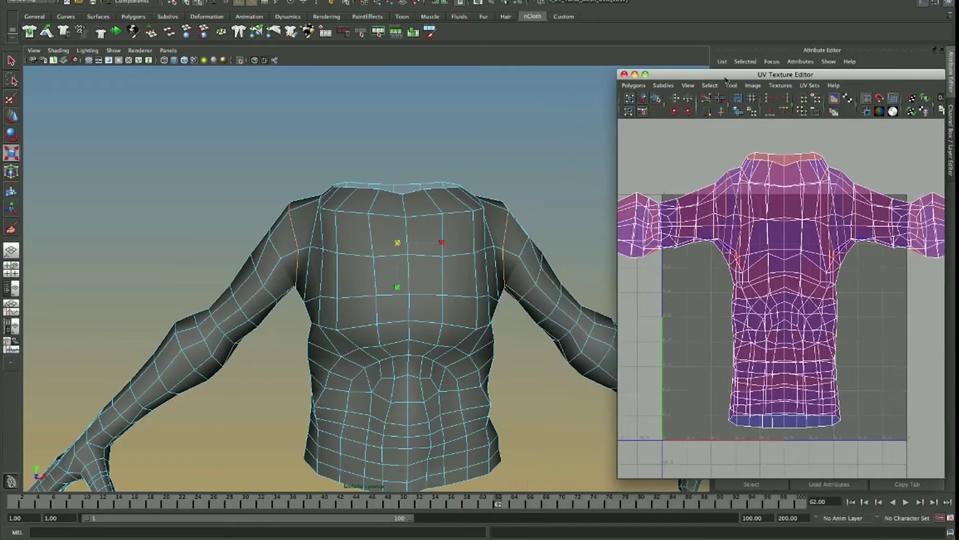
left_click(704, 99)
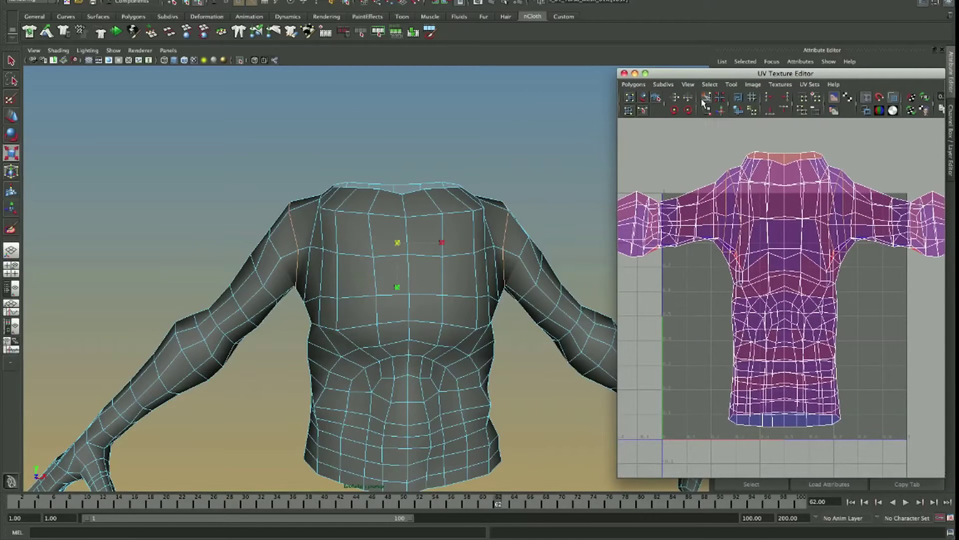
scroll(767, 236, "down", 3)
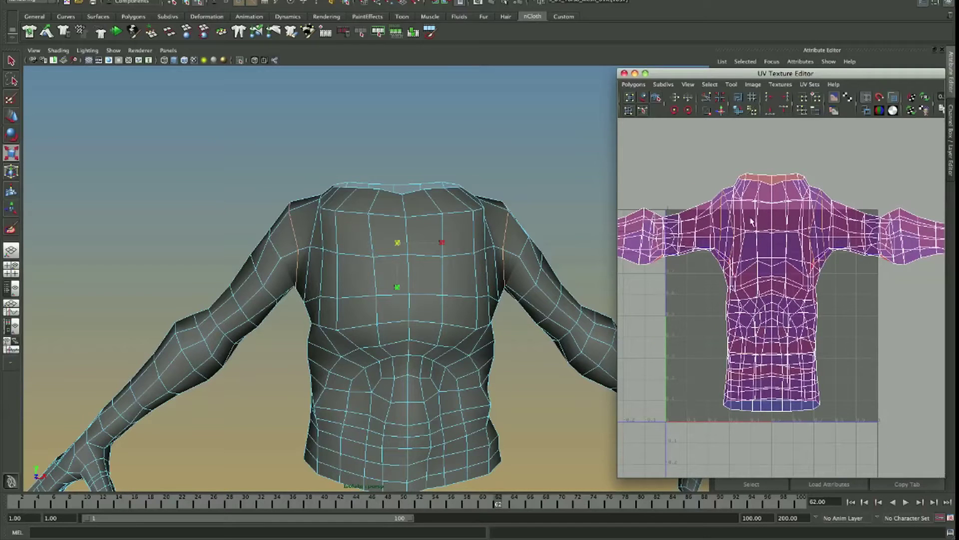
Step: Select the whole torso UV shell and move it up above the two sleeve shells
right_click_drag(762, 238, 809, 241)
key("r")
key("shift+period")
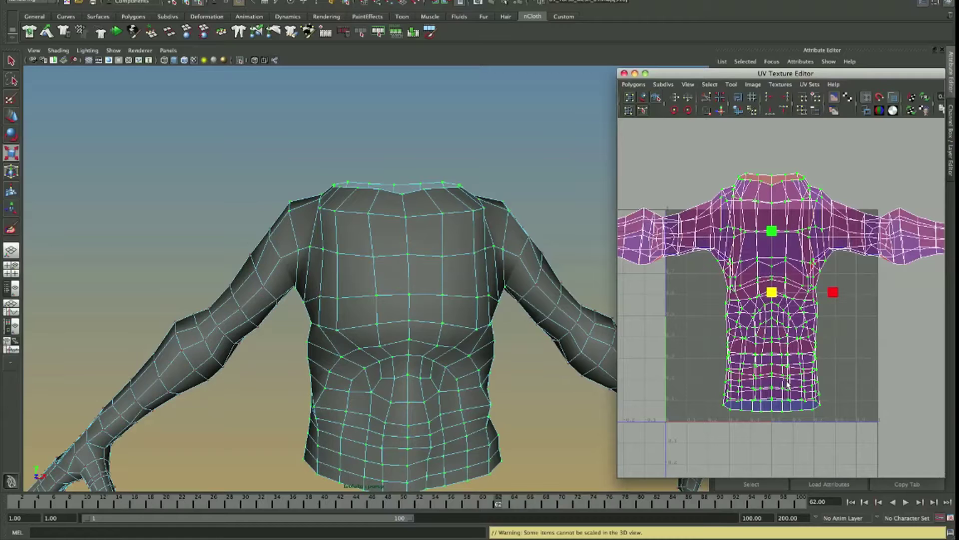
key("w")
middle_click_drag(802, 424, 790, 190)
middle_click_drag(791, 190, 788, 355, "alt")
scroll(789, 354, "down", 4)
left_click(388, 144)
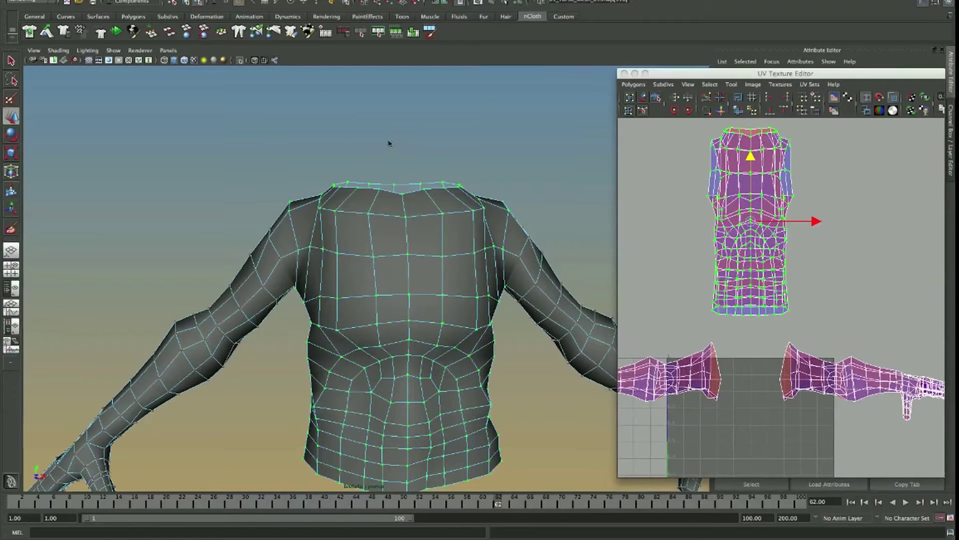
Step: Close the stray Expression Editor and apply the UV Map material to the torso via Hypershade
key("ctrl+e")
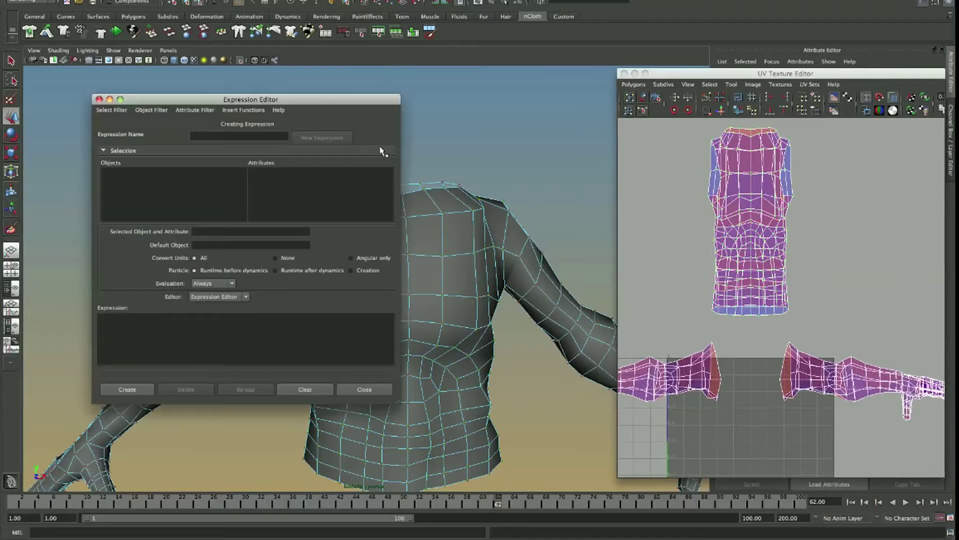
left_click(98, 99)
key("shift+t")
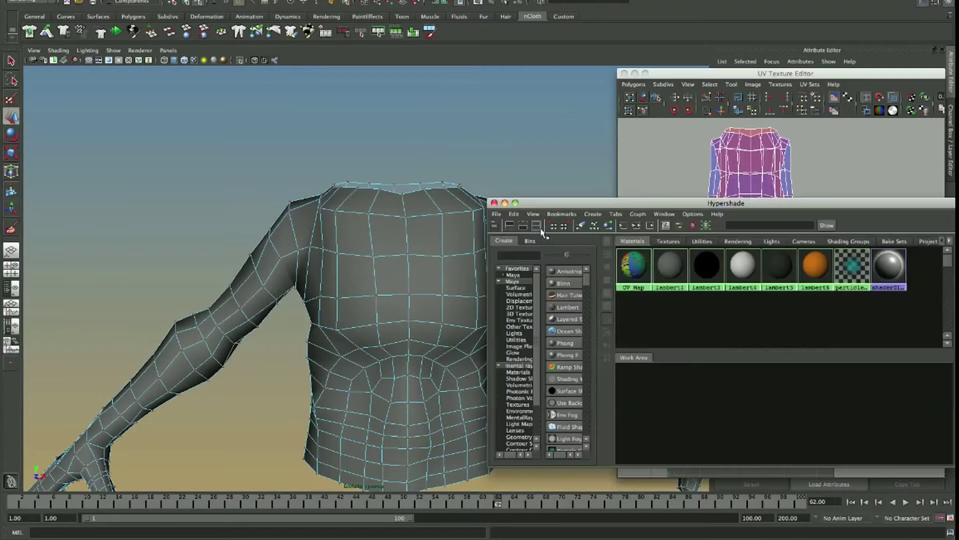
middle_click_drag(633, 265, 464, 269)
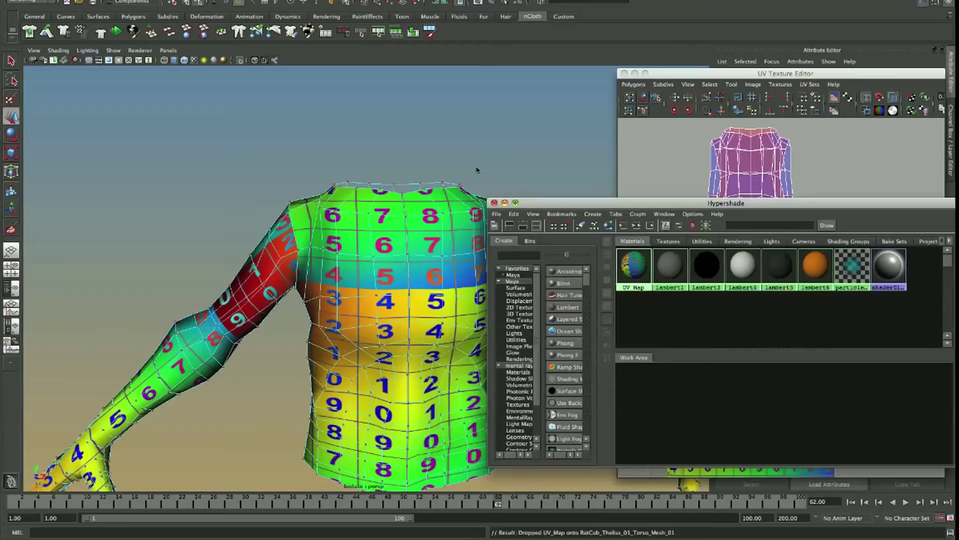
key("shift+t")
Step: Tumble around the textured torso to check the checker stretching on chest, back and sleeves
left_click_drag(388, 245, 501, 306, "alt")
left_click_drag(418, 209, 417, 225, "alt")
right_click_drag(755, 193, 782, 196)
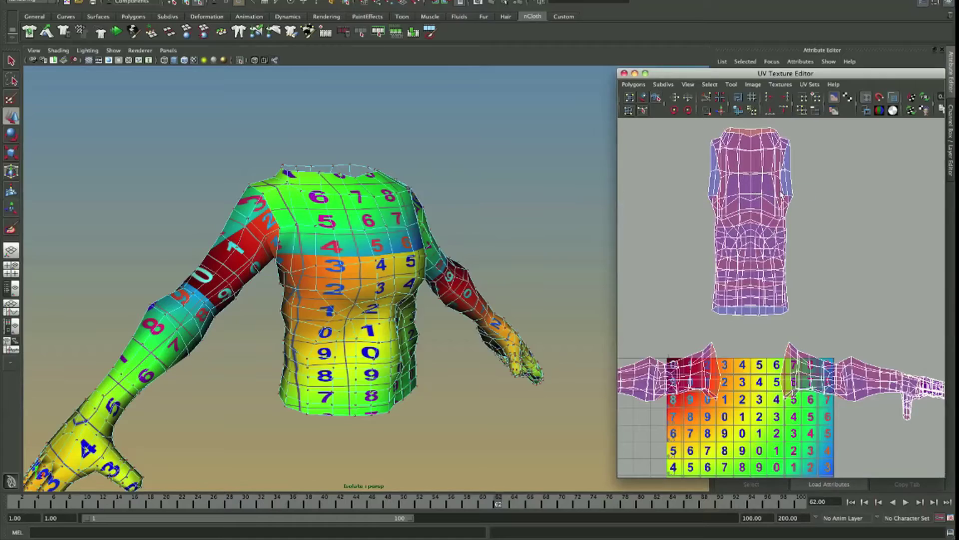
left_click_drag(574, 203, 603, 205, "alt")
left_click_drag(409, 239, 325, 281, "alt")
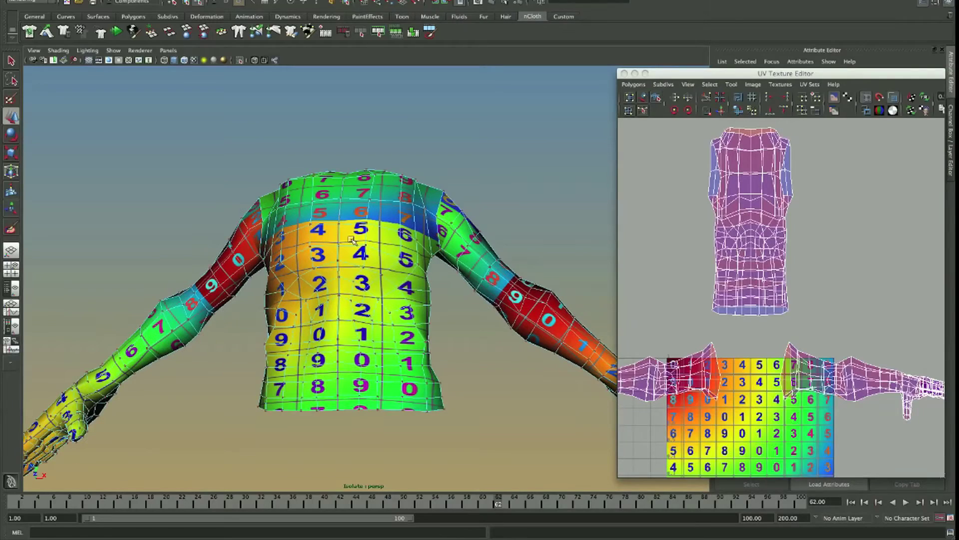
left_click_drag(352, 240, 413, 242, "alt")
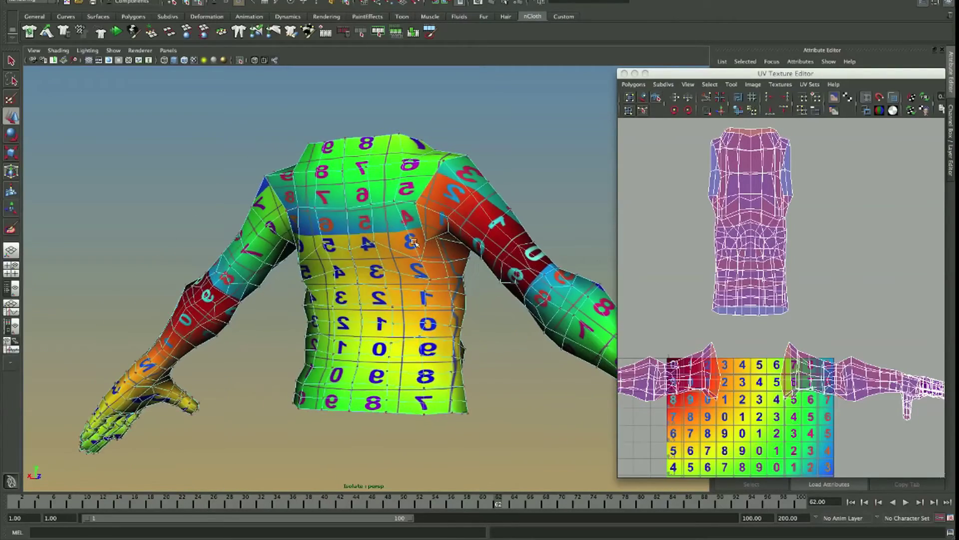
left_click_drag(292, 226, 348, 245, "alt")
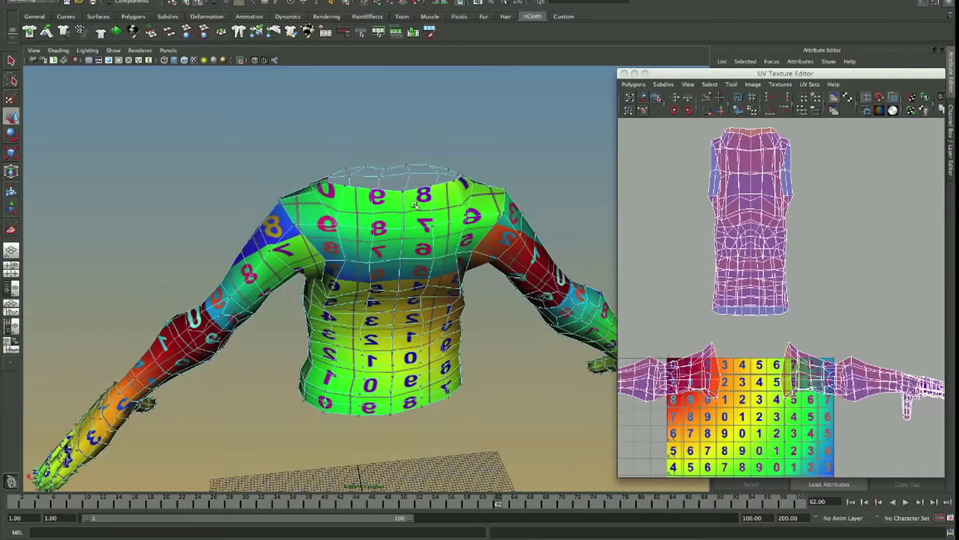
left_click_drag(413, 207, 430, 210, "alt")
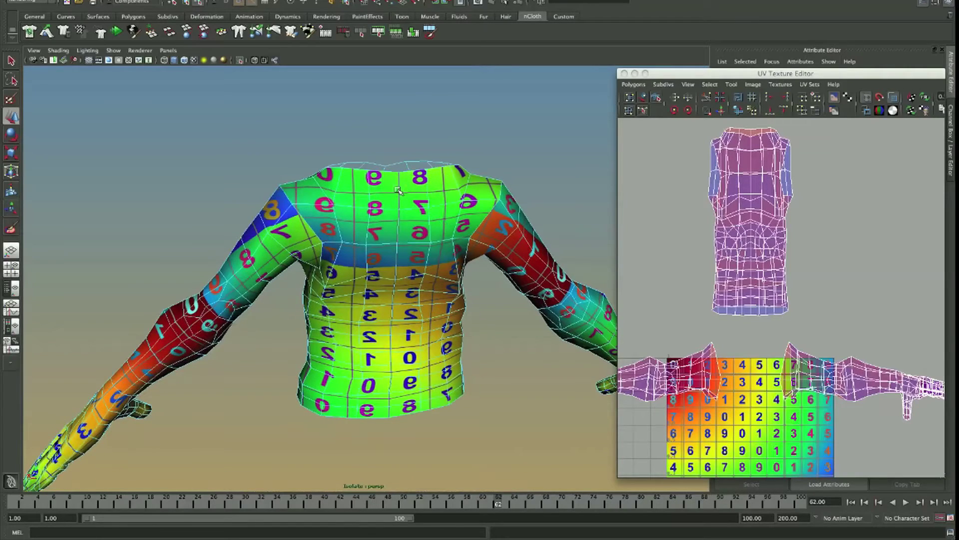
left_click(435, 190)
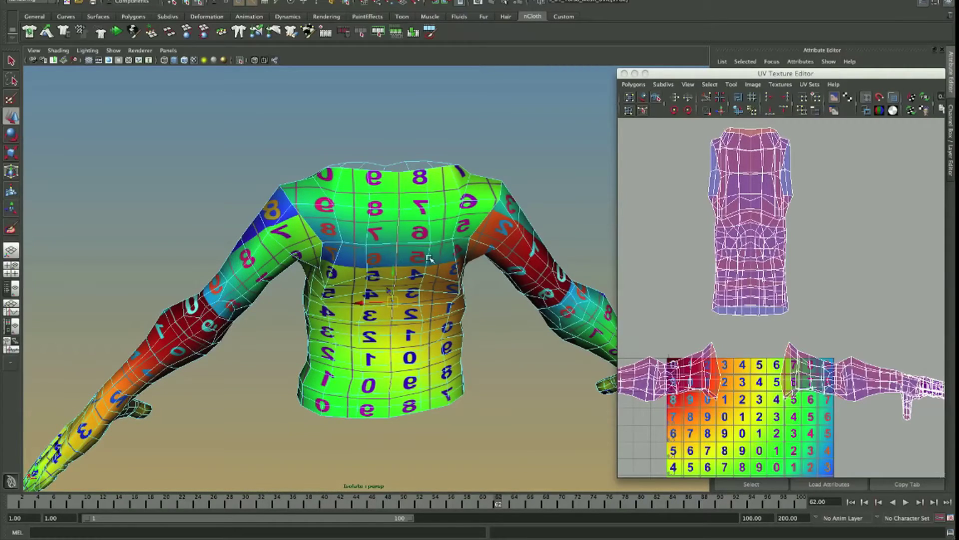
left_click_drag(428, 258, 428, 191, "alt")
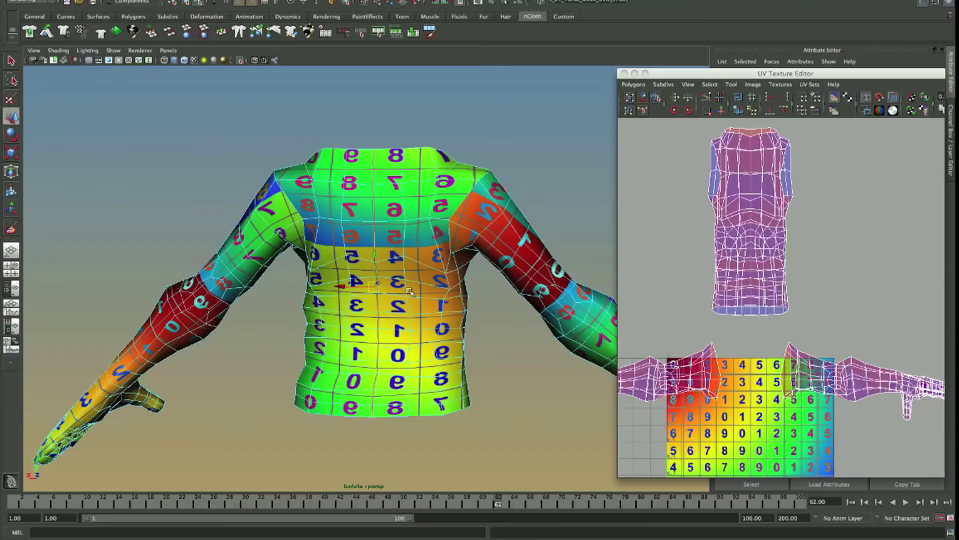
mouse_move(520, 258)
left_mouse_down("alt")
mouse_move(490, 260)
mouse_move(517, 263)
left_mouse_up("alt")
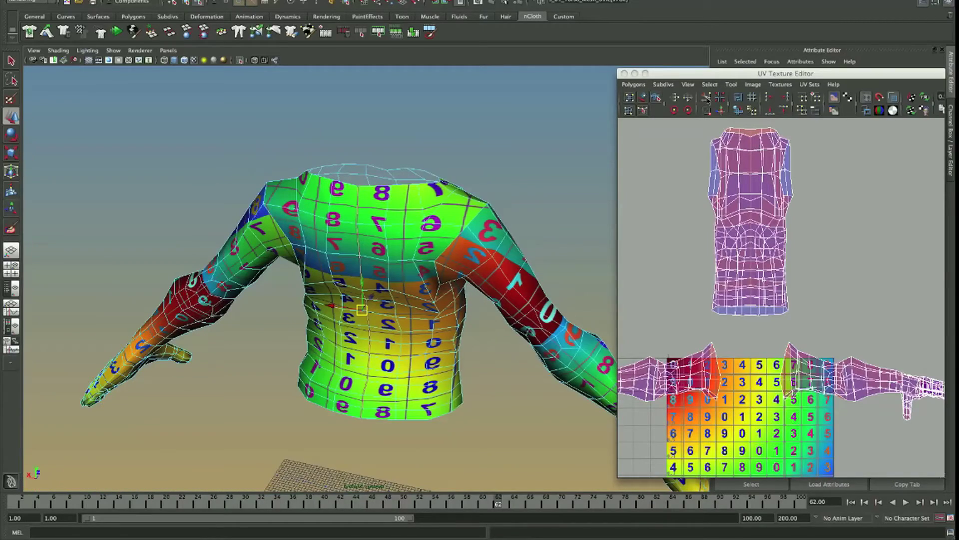
Step: Select the torso UVs and unfold them flat with Polygons > Unfold
left_click(707, 99)
right_click(743, 158)
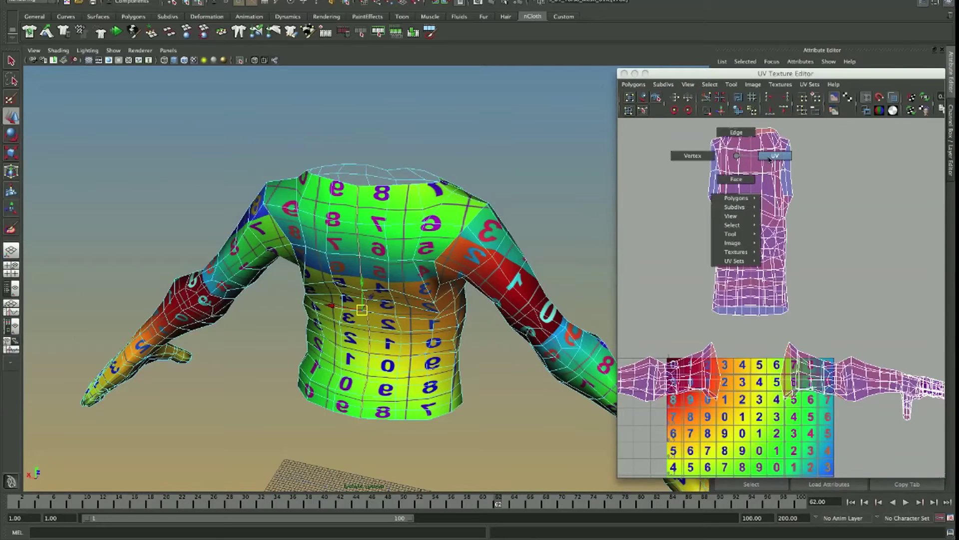
left_click_drag(480, 228, 346, 215, "alt")
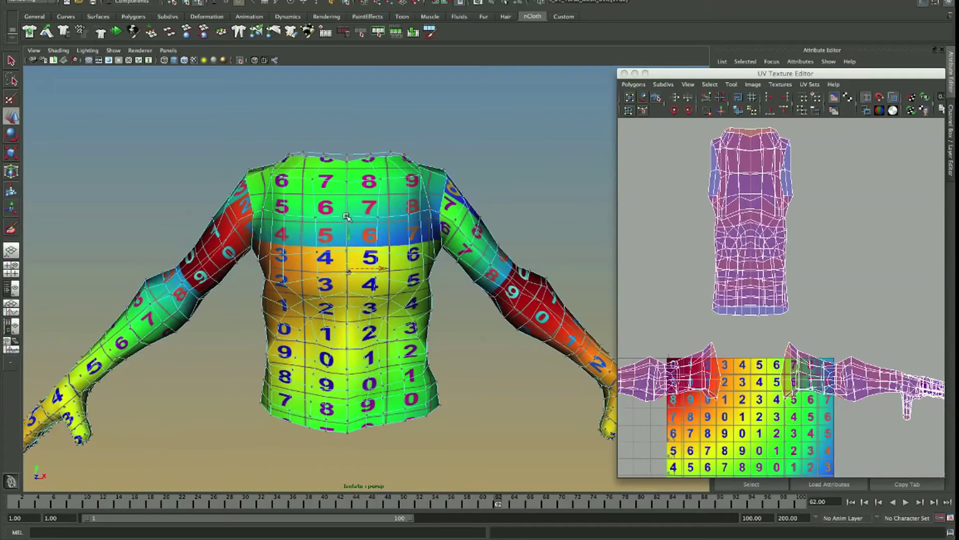
key("w")
scroll(777, 191, "up", 2)
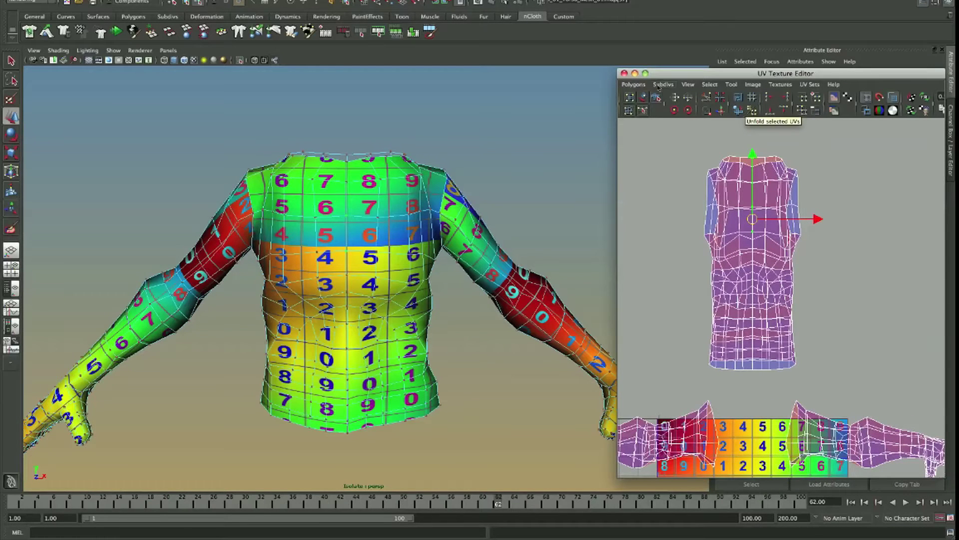
left_click(641, 87)
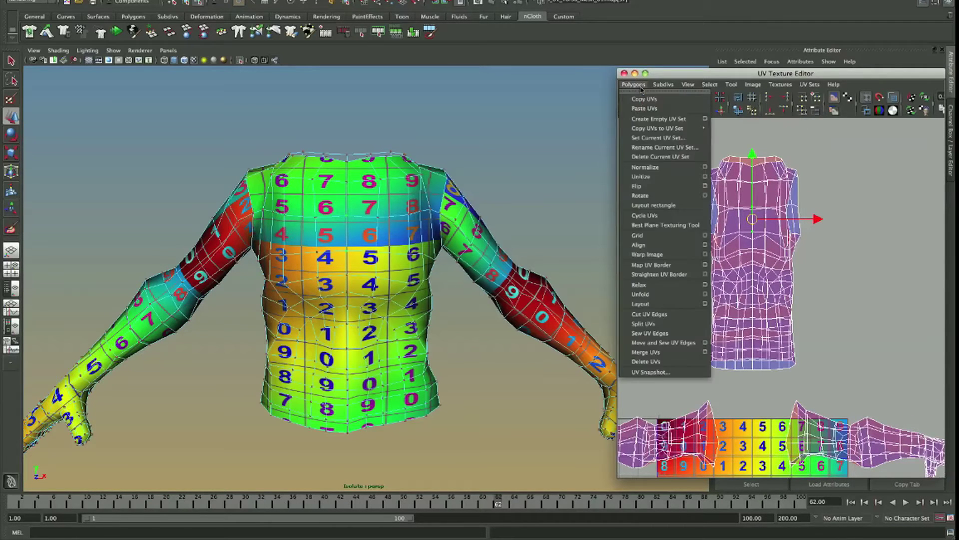
left_click(706, 294)
left_click_drag(148, 111, 173, 84)
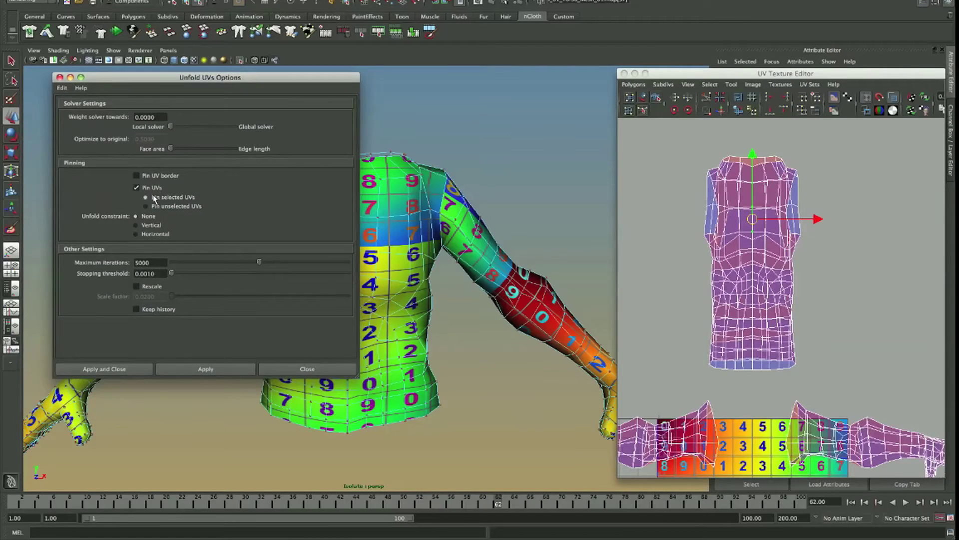
left_click(307, 369)
left_click(737, 110)
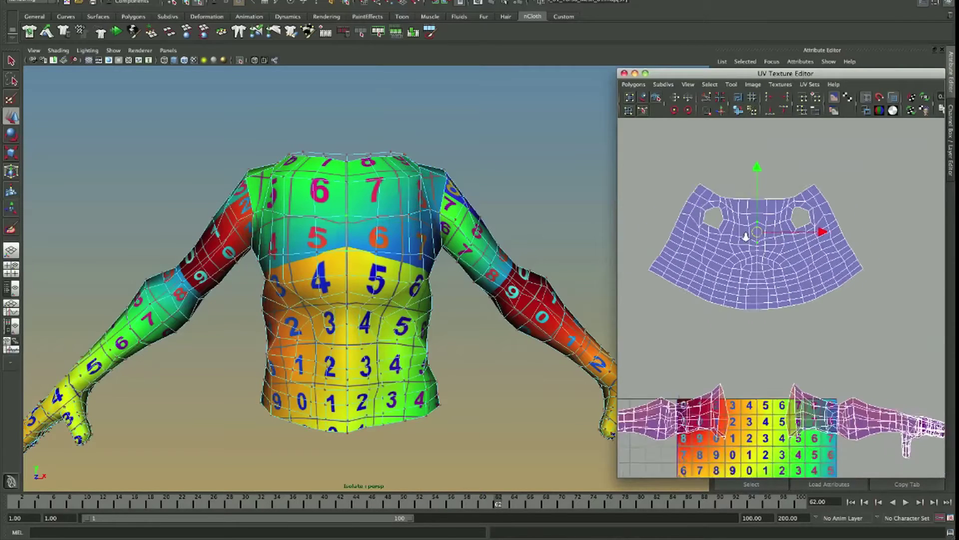
Step: Orbit the shirt to inspect the checker on the unfolded torso from front, back and sides
left_click_drag(615, 256, 371, 309, "alt")
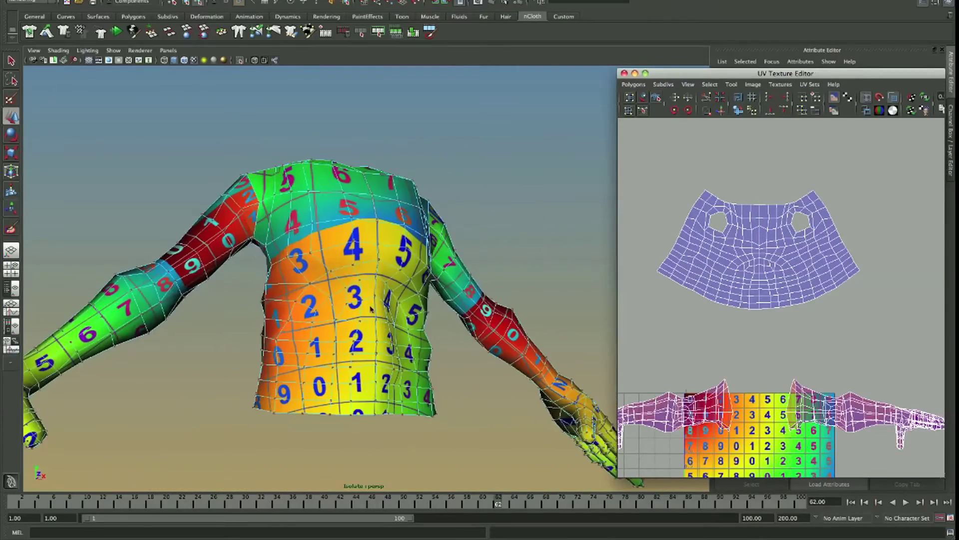
left_click_drag(389, 248, 379, 180, "alt")
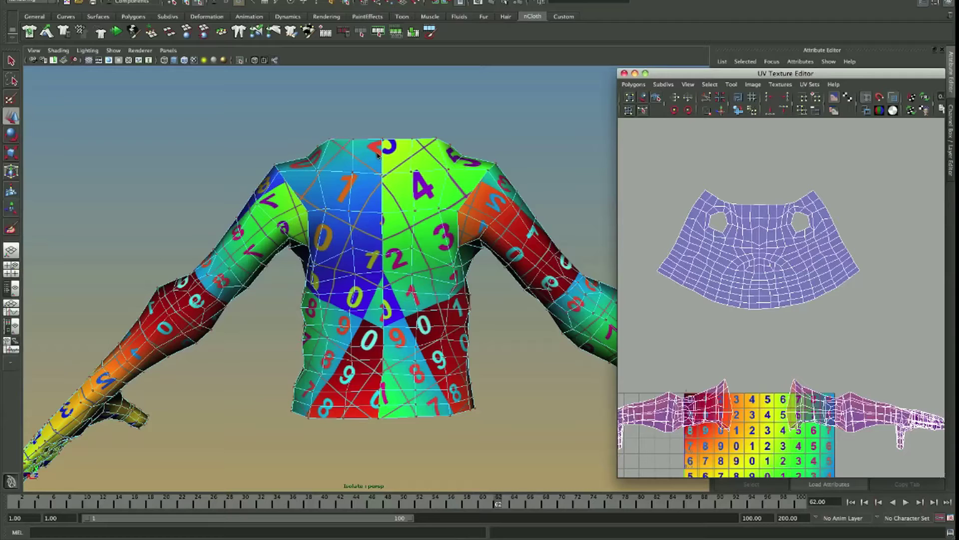
left_click_drag(379, 161, 388, 173, "alt")
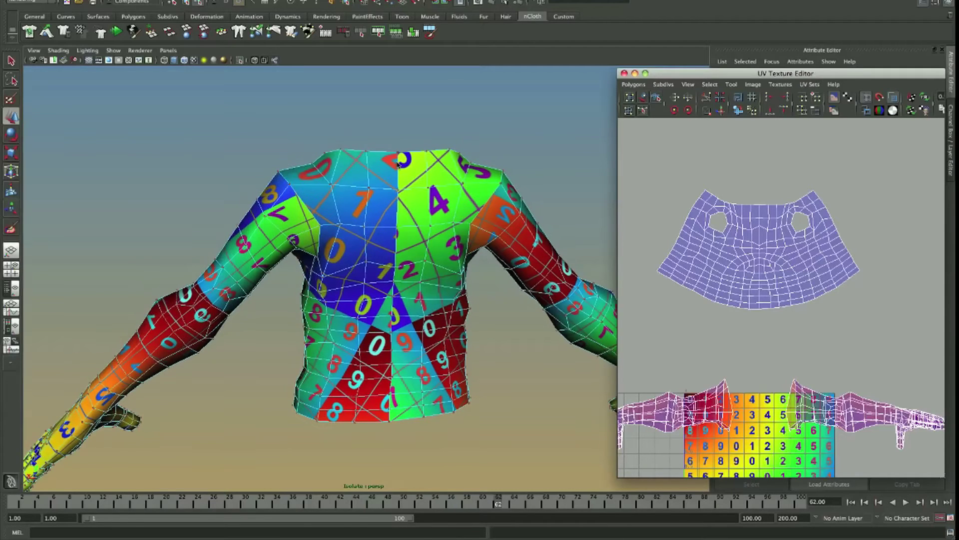
mouse_move(403, 246)
left_mouse_down("alt")
mouse_move(355, 246)
mouse_move(420, 268)
mouse_move(425, 217)
mouse_move(471, 215)
mouse_move(420, 255)
mouse_move(394, 246)
left_mouse_up("alt")
left_click_drag(352, 294, 265, 235, "alt")
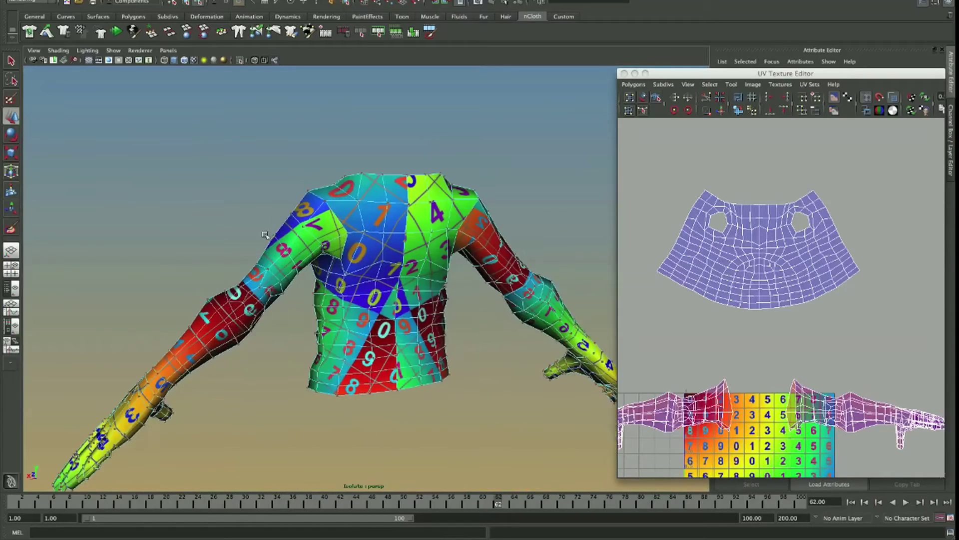
left_click_drag(411, 157, 334, 234, "alt")
middle_click_drag(487, 217, 368, 147, "alt")
Step: Select the unfolded torso shell and move it left of the sleeve shells
middle_click_drag(736, 333, 721, 148, "alt")
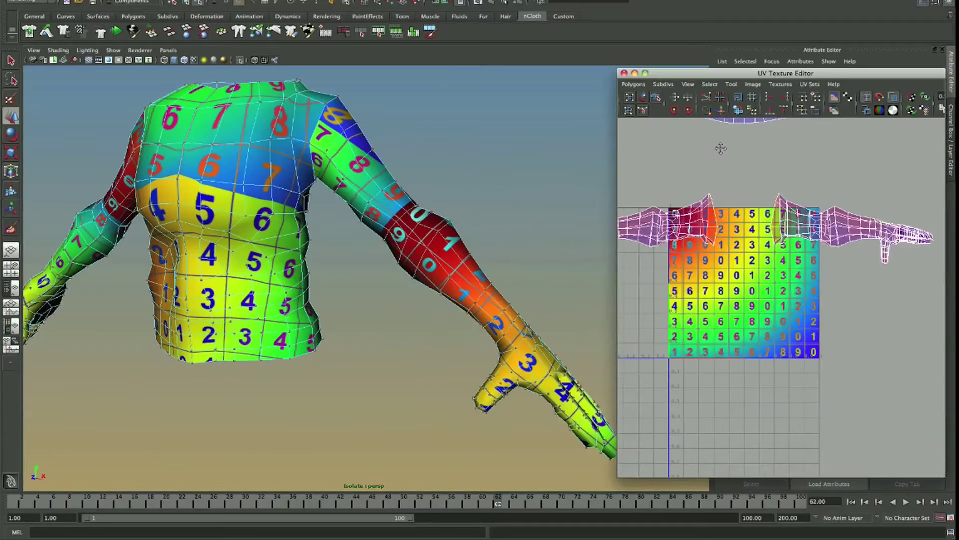
right_click_drag(706, 226, 670, 159, "alt")
left_click_drag(670, 159, 834, 300)
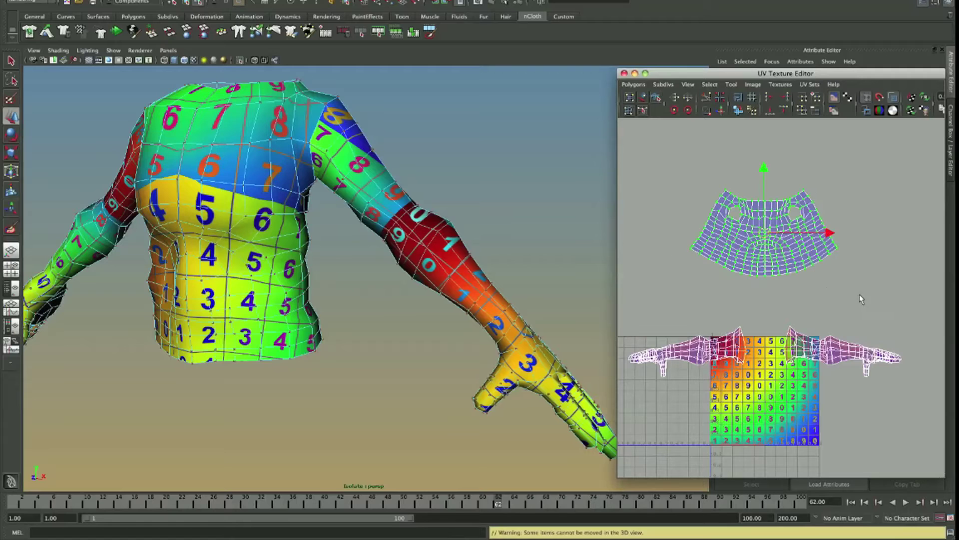
left_click_drag(799, 233, 670, 233)
middle_click_drag(697, 306, 744, 299, "alt")
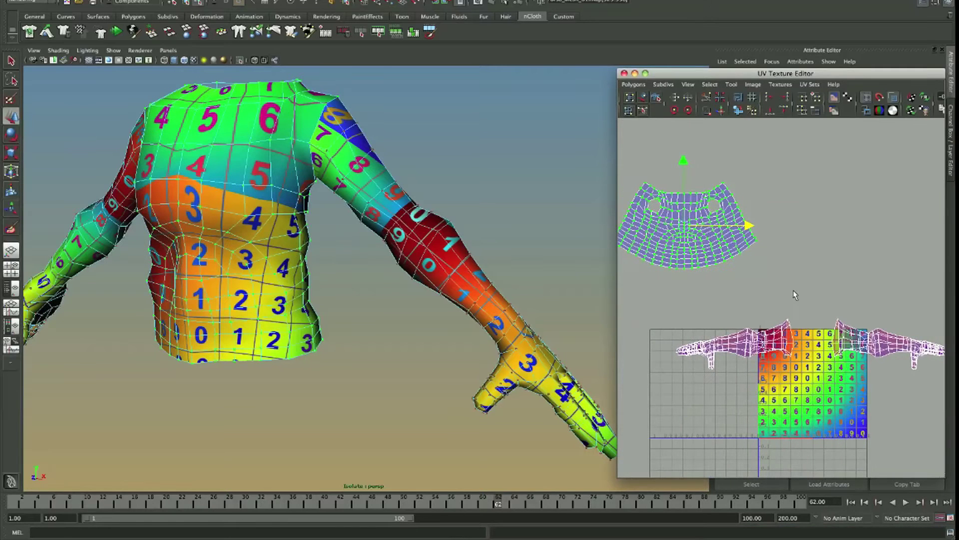
Step: Frame a wrist component and orbit out to view the whole arm
key("r")
right_click_drag(789, 296, 746, 242, "alt")
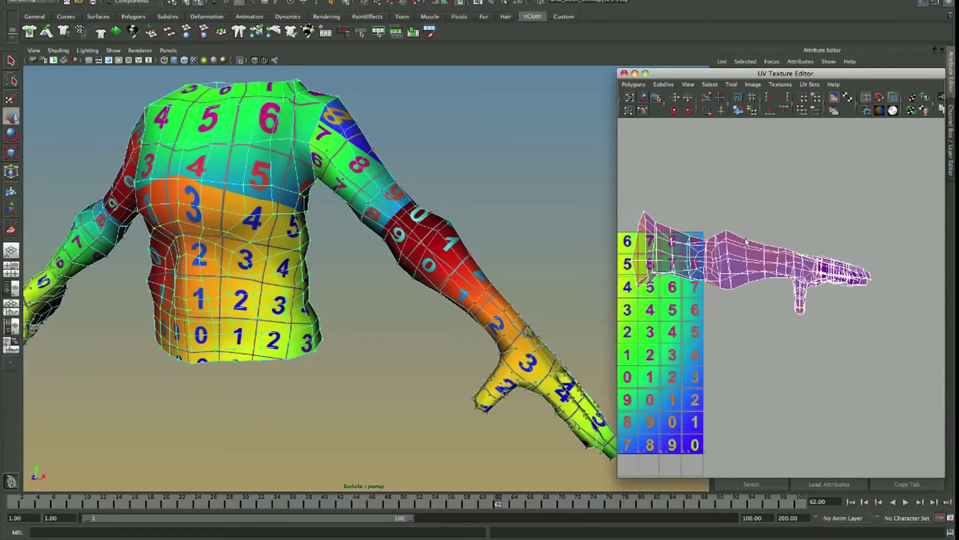
left_click_drag(270, 230, 345, 228, "alt")
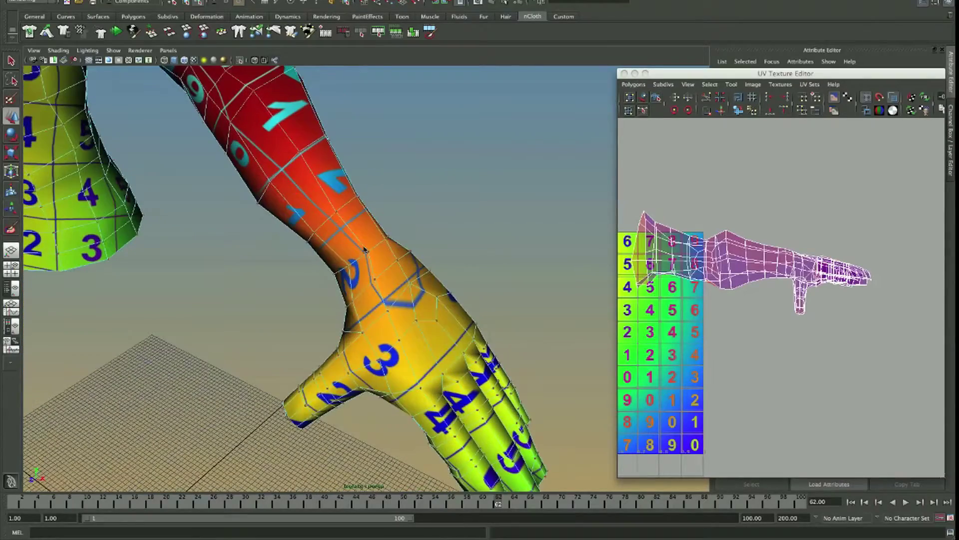
right_click_drag(344, 228, 361, 259)
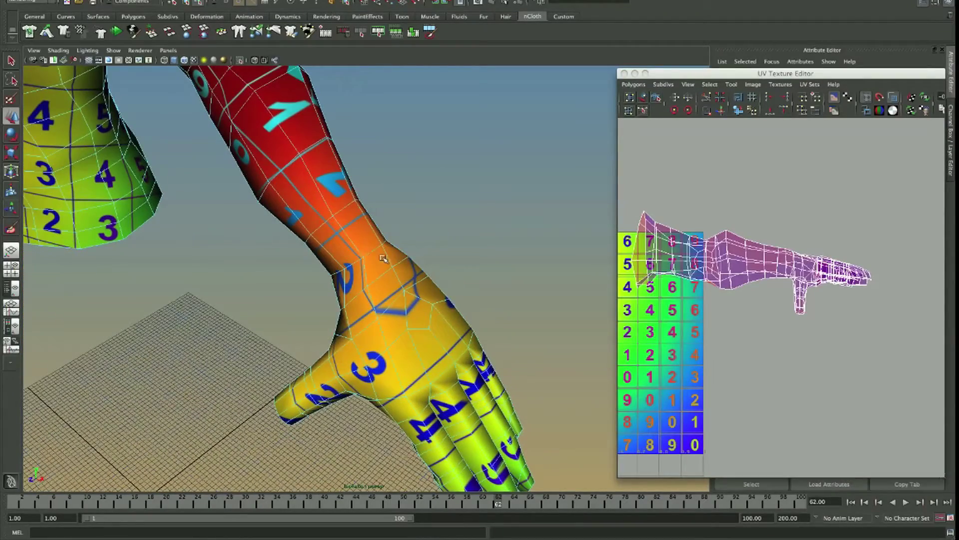
left_click(361, 259)
key("f")
left_click_drag(366, 254, 416, 267, "alt")
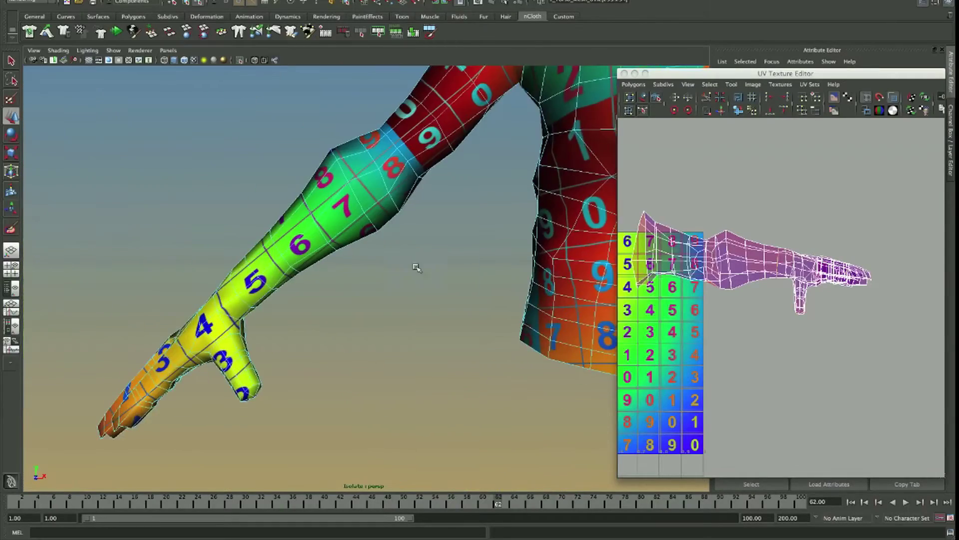
left_click_drag(219, 306, 343, 306, "alt")
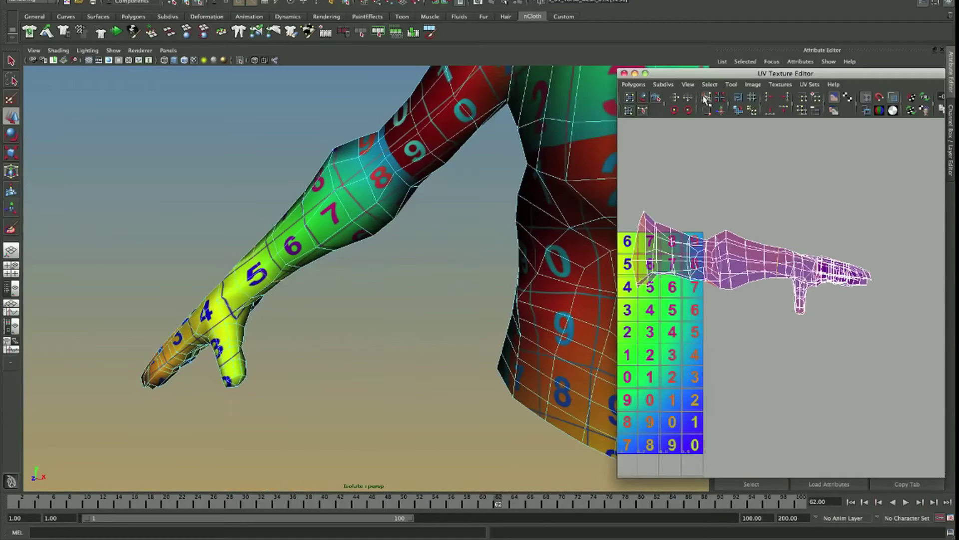
middle_click_drag(700, 195, 812, 225, "alt")
scroll(812, 225, "down", 2)
Step: Select both arm UV shells and move them up out of the checker square
right_click_drag(744, 257, 740, 270)
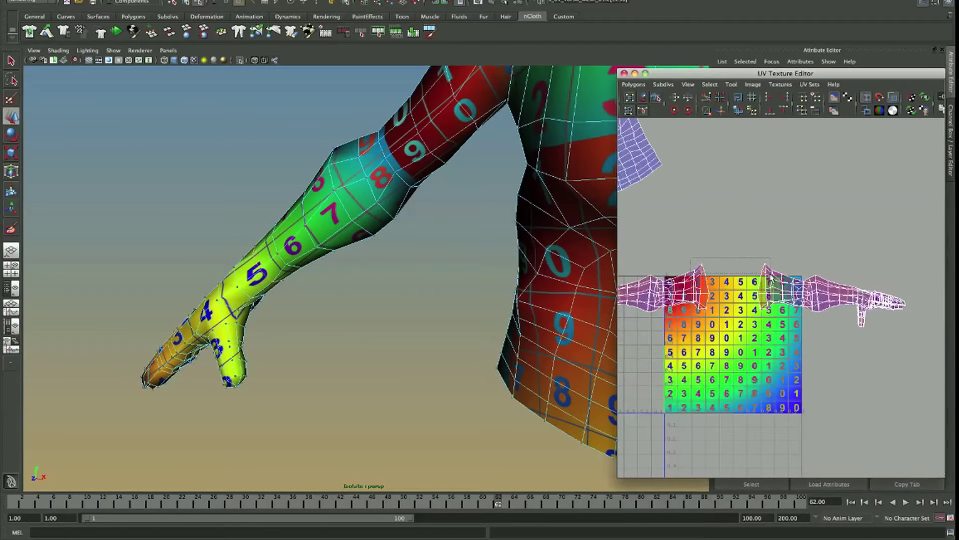
left_click(771, 277)
key("shift+period")
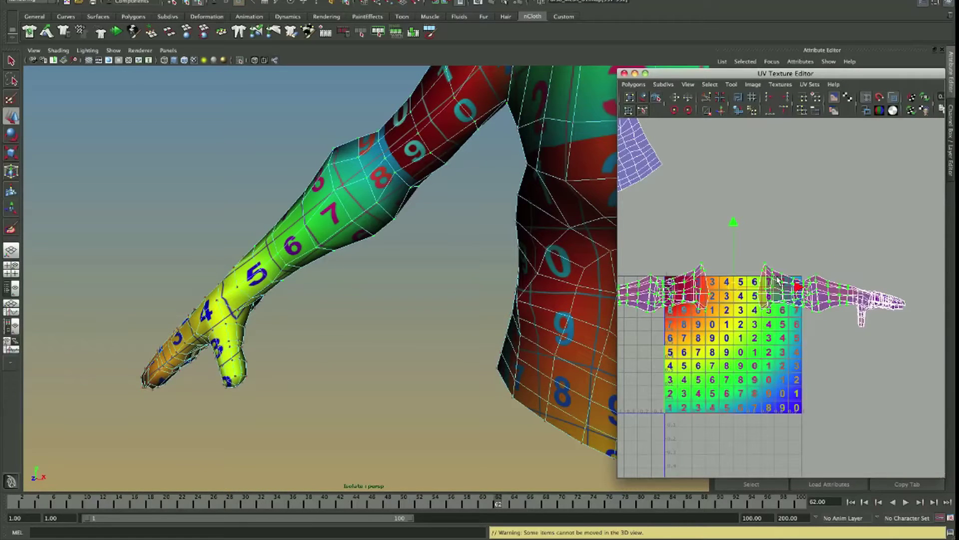
middle_click_drag(777, 282, 777, 210)
middle_click_drag(799, 250, 874, 270, "alt")
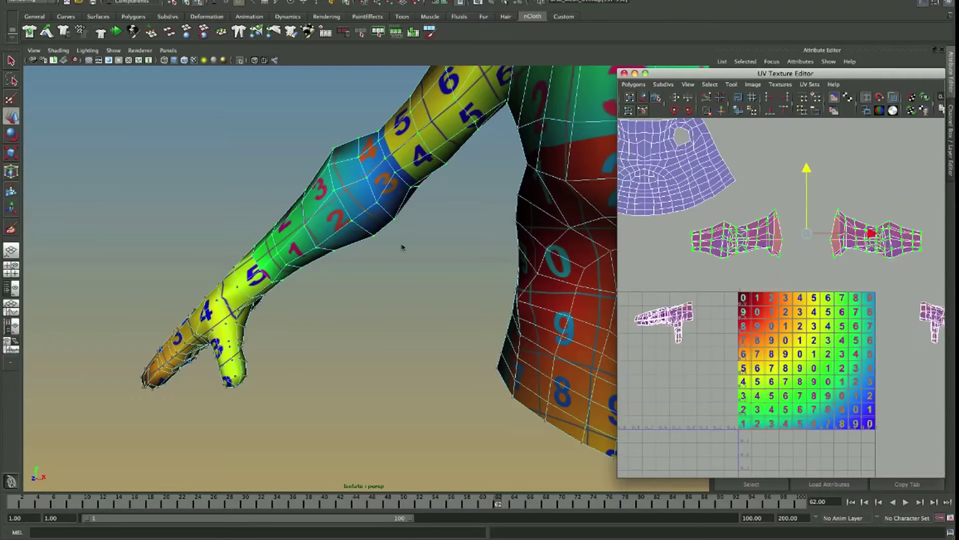
Step: Clear the UV selection and orbit to a side view of the shoulder and underarm
left_click(395, 240)
left_click_drag(394, 239, 407, 205, "alt")
scroll(389, 237, "up", 3)
right_click_drag(407, 205, 424, 188)
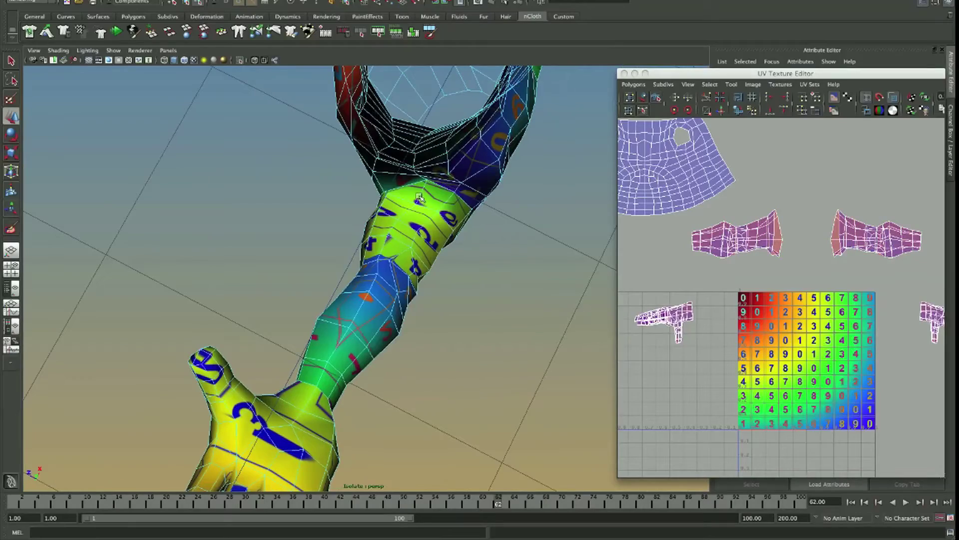
left_click_drag(450, 217, 322, 280, "alt")
scroll(322, 280, "up", 3)
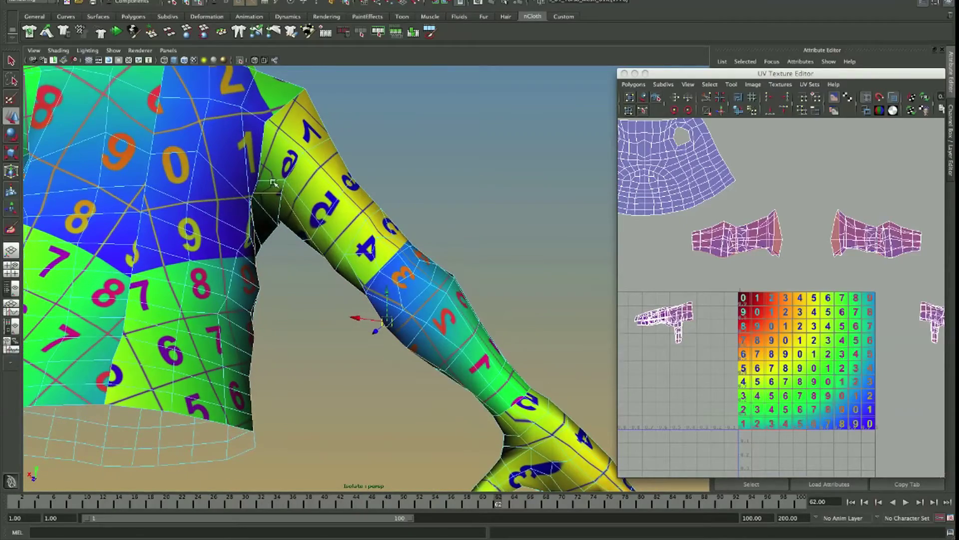
scroll(285, 225, "down", 3)
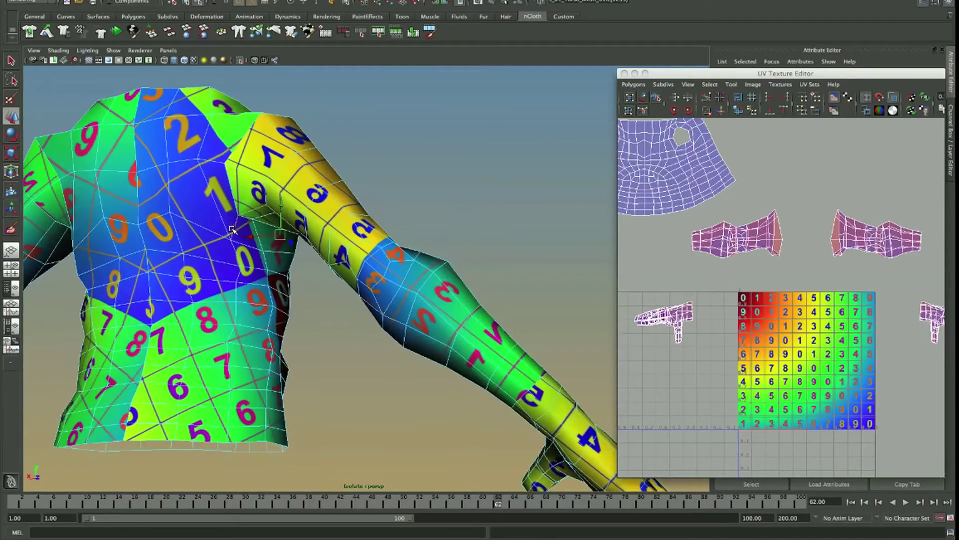
left_click_drag(285, 228, 376, 294, "alt")
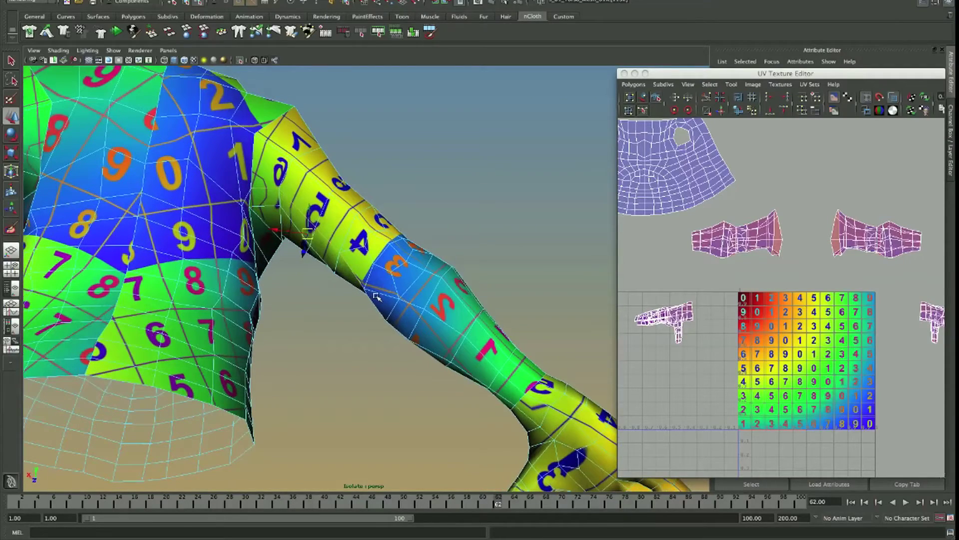
Step: Select an armpit vertex and slide it down along the underarm
key("z")
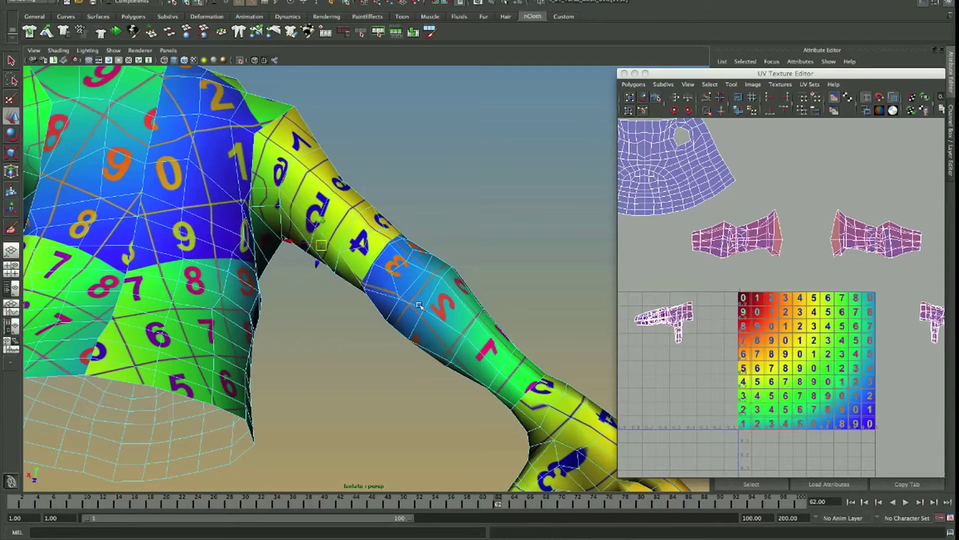
middle_click_drag(416, 305, 447, 325)
middle_click_drag(518, 391, 488, 364)
scroll(479, 353, "down", 8)
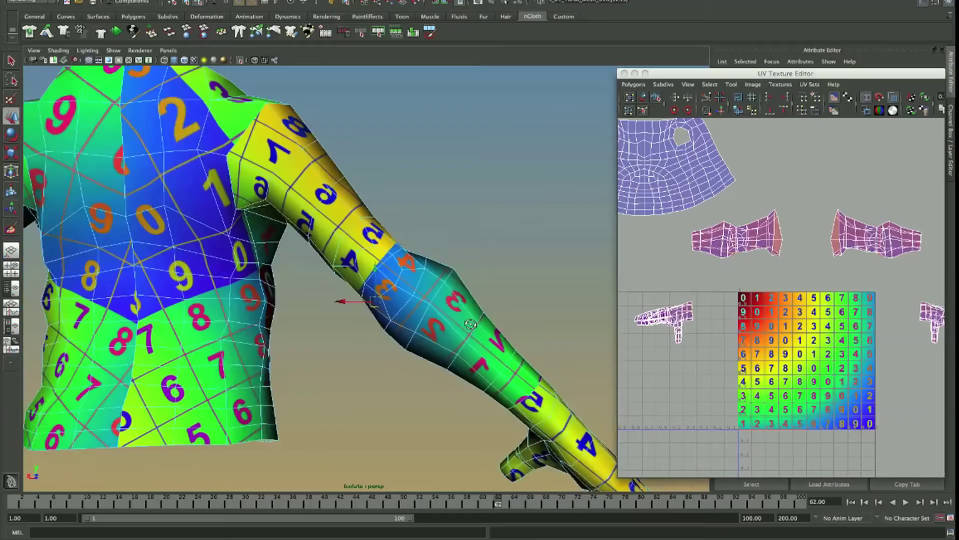
left_click_drag(440, 292, 286, 201, "alt")
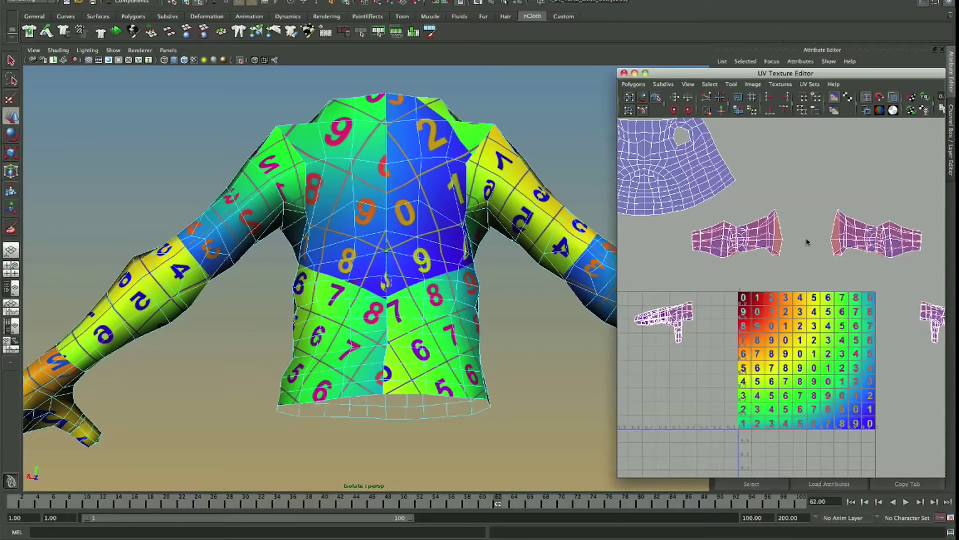
Step: Unfold the arm UV shells, then move one up and rotate it straighter
key("w")
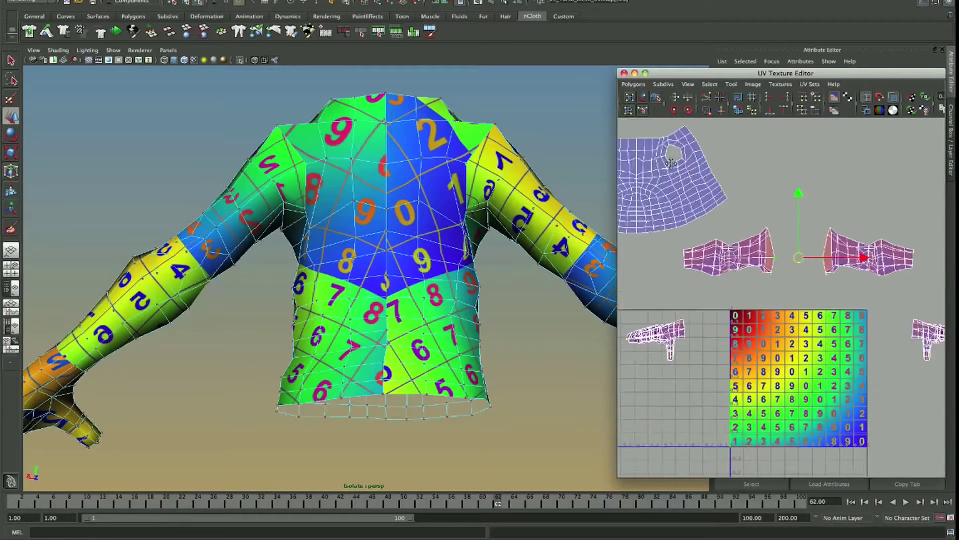
left_click(738, 110)
scroll(788, 252, "up", 2)
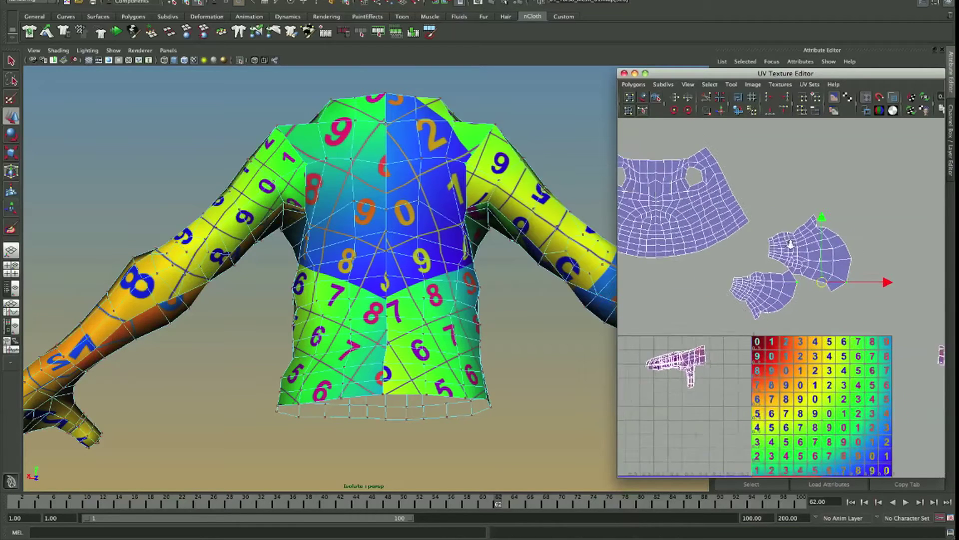
left_click(782, 216)
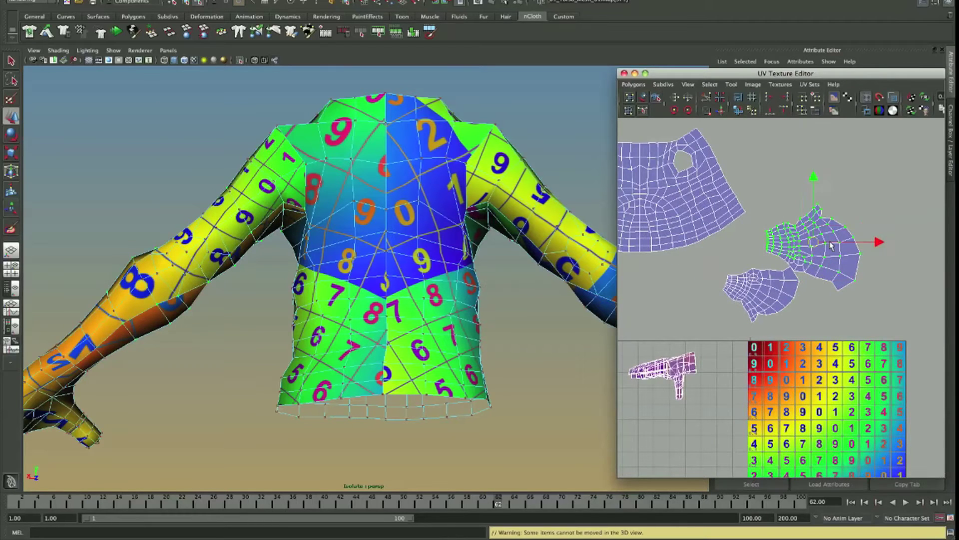
middle_click_drag(807, 302, 806, 249)
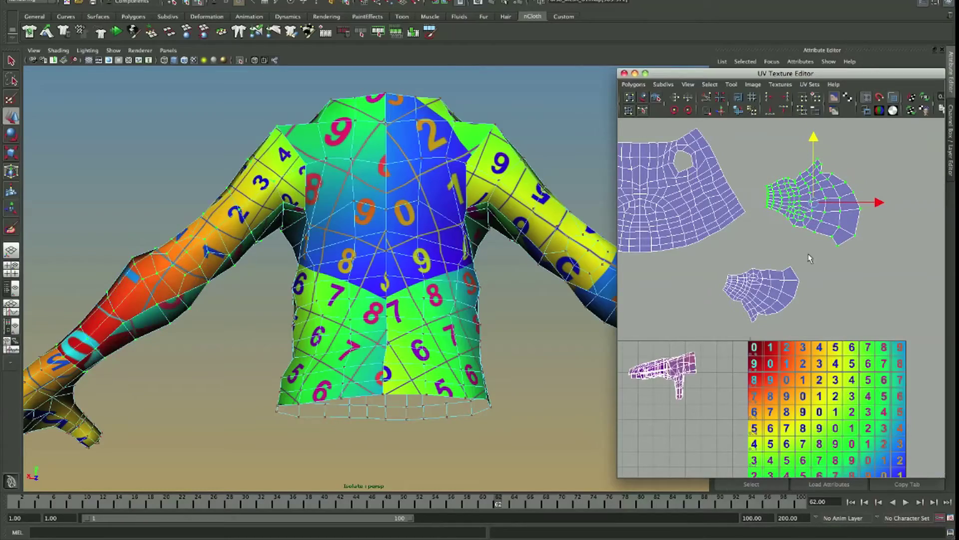
left_click_drag(126, 248, 271, 232, "alt")
middle_click_drag(919, 180, 671, 317)
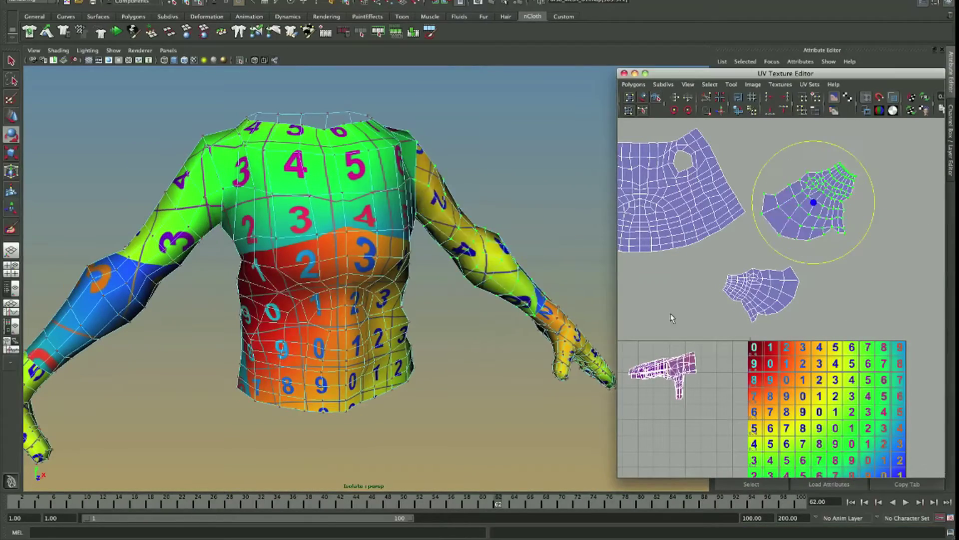
Step: Shift the shirt's UV shells up and left of the texture square
right_click_drag(797, 271, 566, 261, "alt")
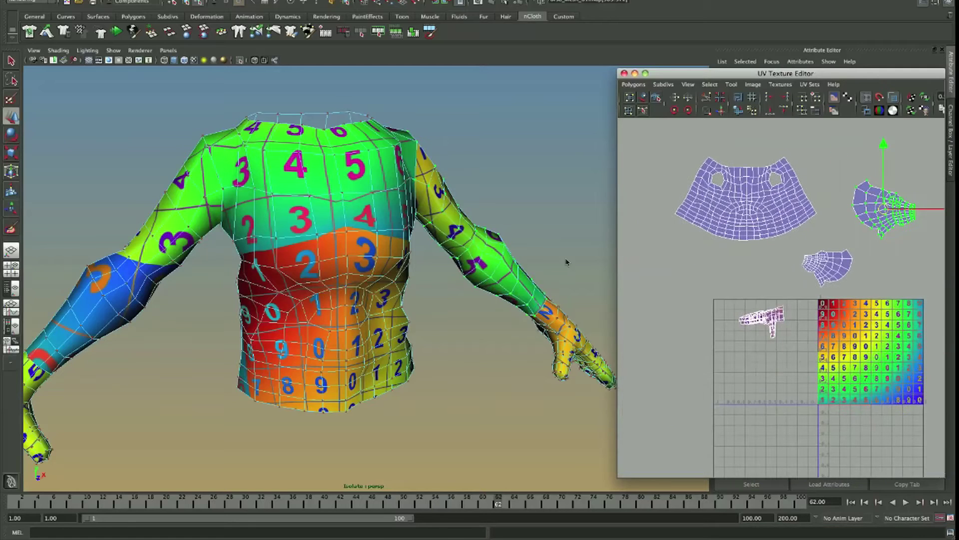
left_click_drag(450, 312, 415, 254, "alt")
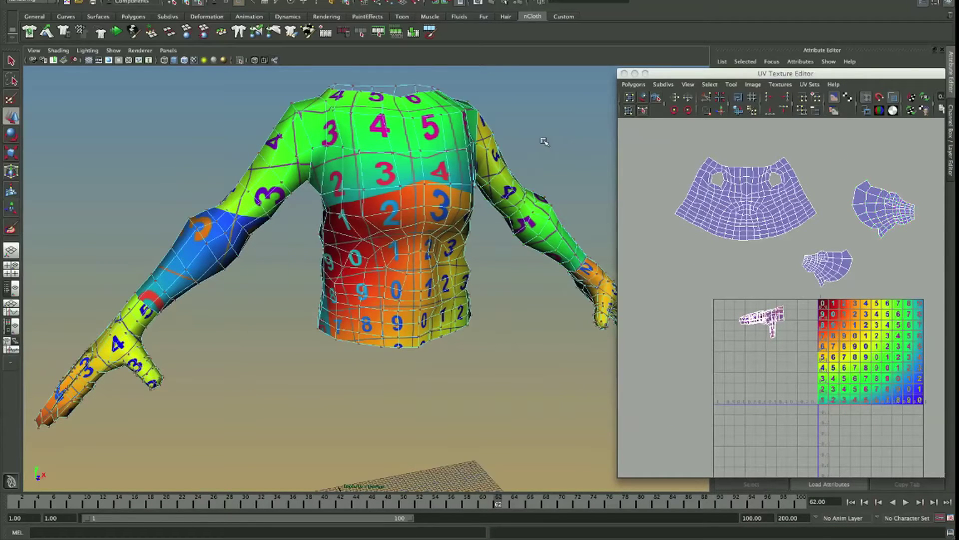
scroll(544, 142, "down", 3)
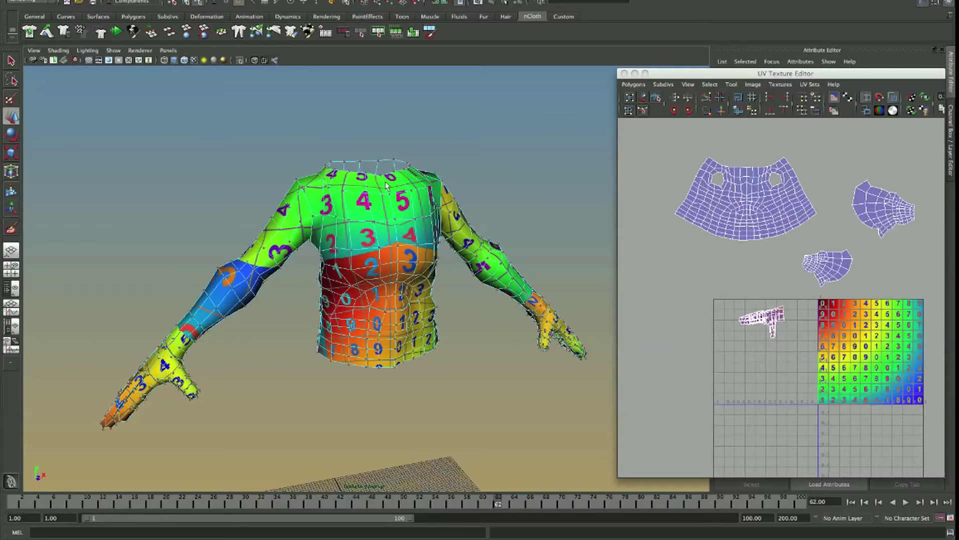
right_click_drag(775, 255, 646, 219, "alt")
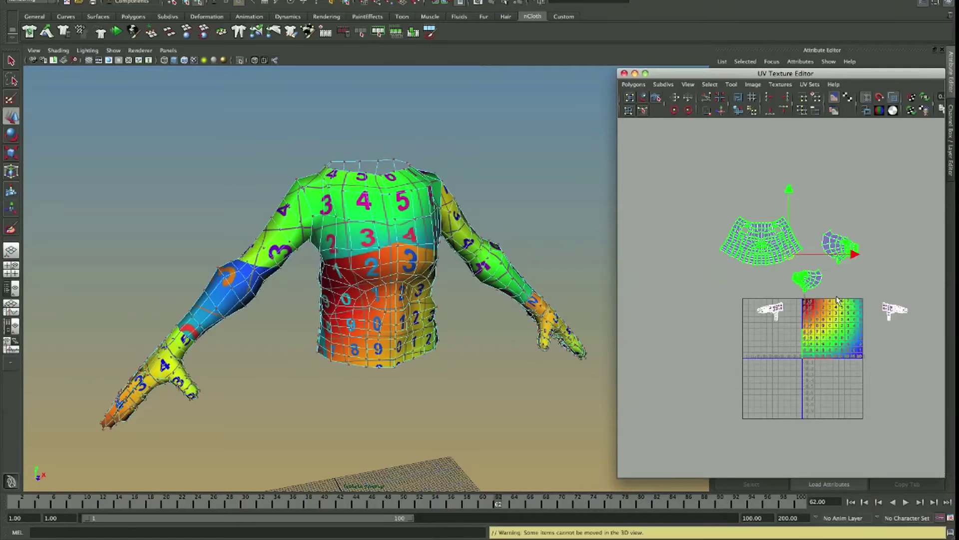
left_click_drag(746, 235, 793, 265)
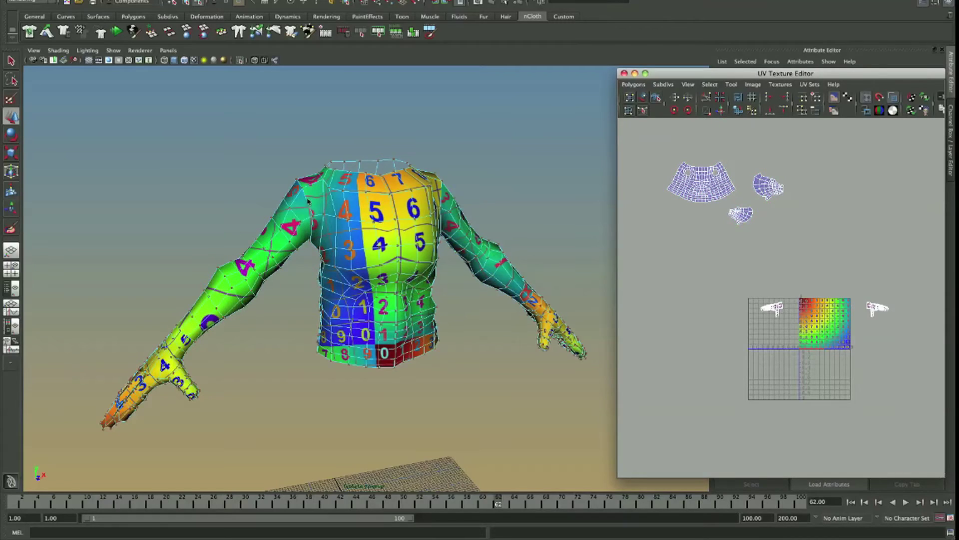
right_click_drag(430, 357, 455, 370, "alt")
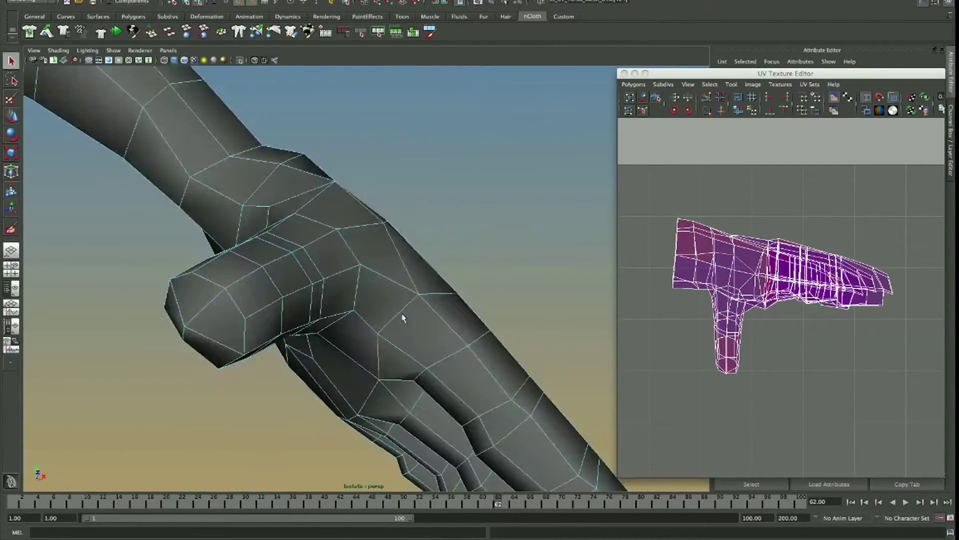
Step: Orbit around the hand to inspect the fingers from the top and back
left_click_drag(400, 317, 434, 279, "alt")
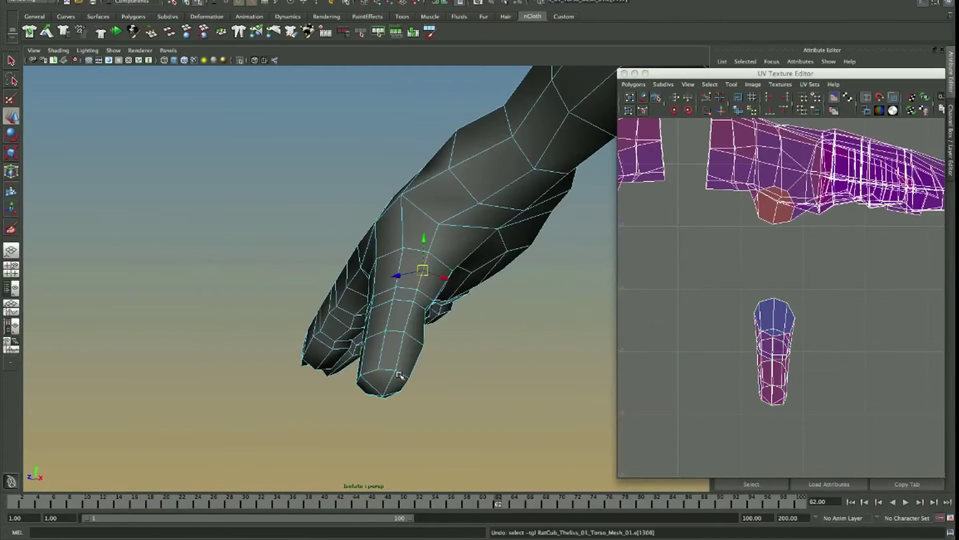
left_click_drag(399, 375, 401, 306, "alt")
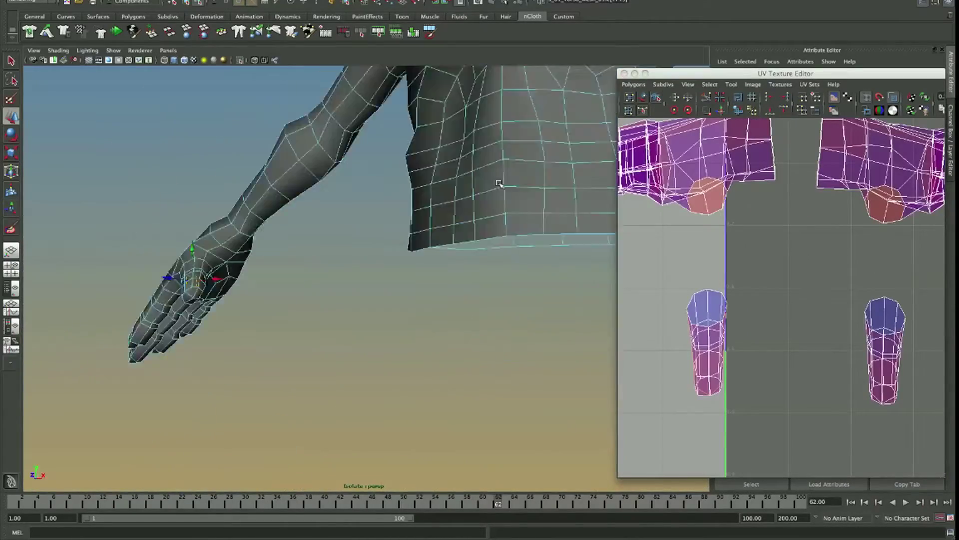
left_click_drag(215, 278, 549, 305, "alt")
scroll(549, 305, "up", 5)
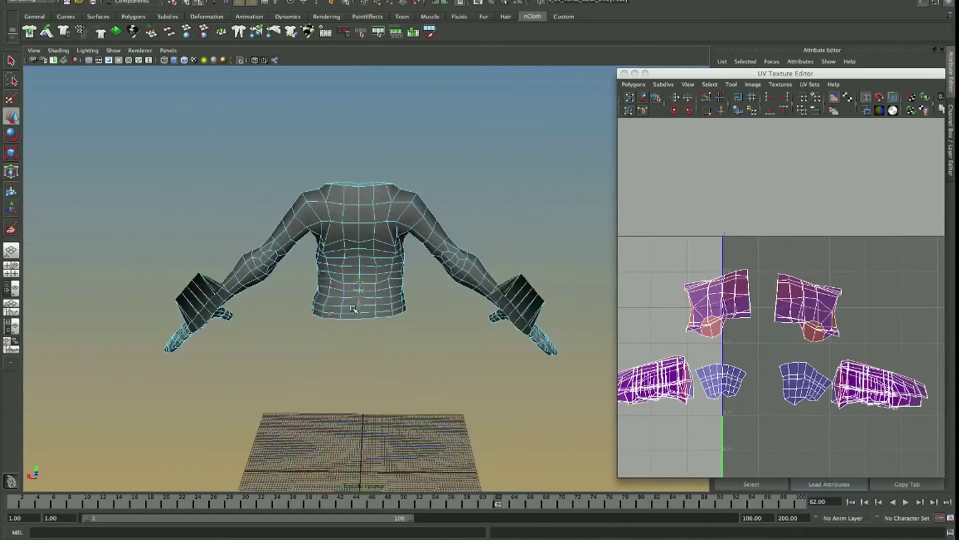
scroll(353, 308, "up", 3)
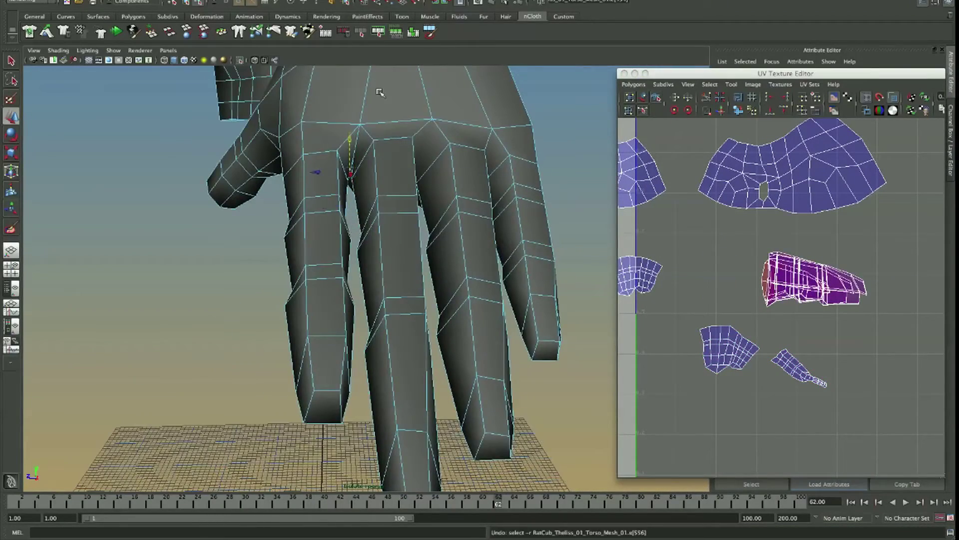
Step: Pull back from the fingertips to view the wireframe mesh and switch to face selection
left_click_drag(379, 92, 364, 325, "alt")
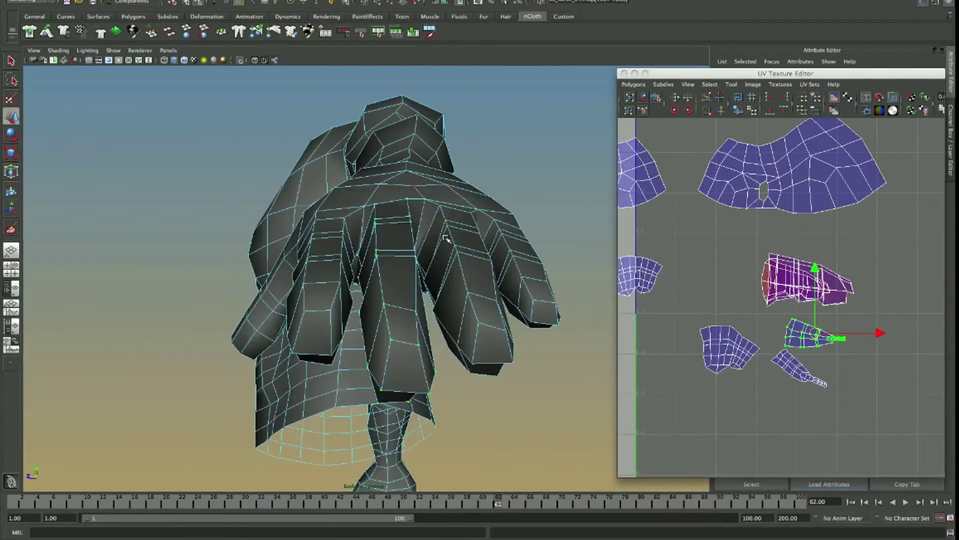
scroll(446, 239, "up", 10)
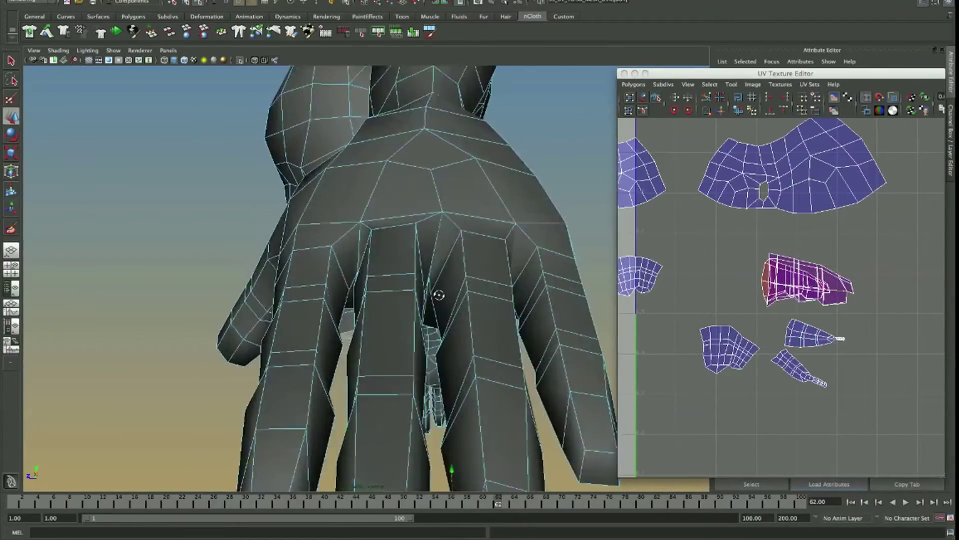
right_click_drag(413, 378, 414, 52, "alt")
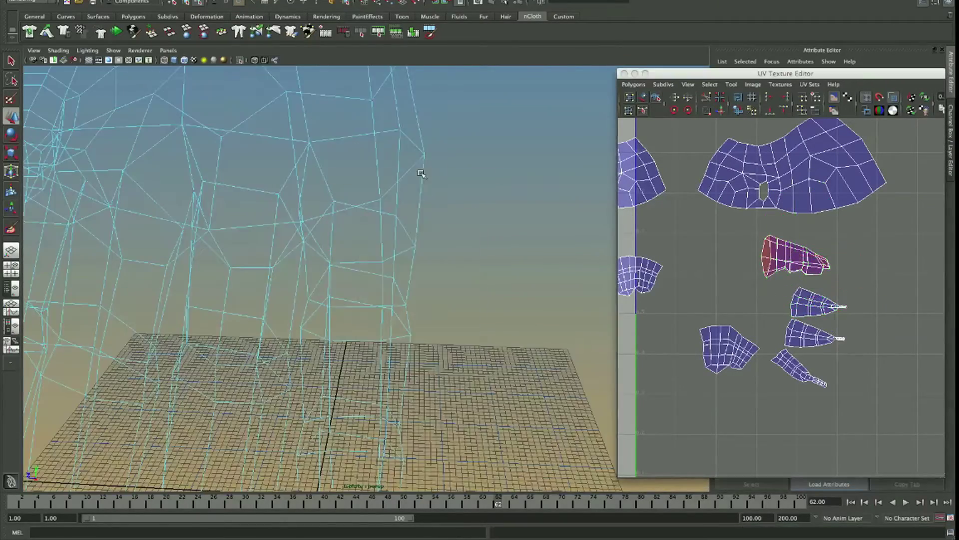
scroll(349, 321, "down", 5)
left_click_drag(378, 313, 409, 266, "alt")
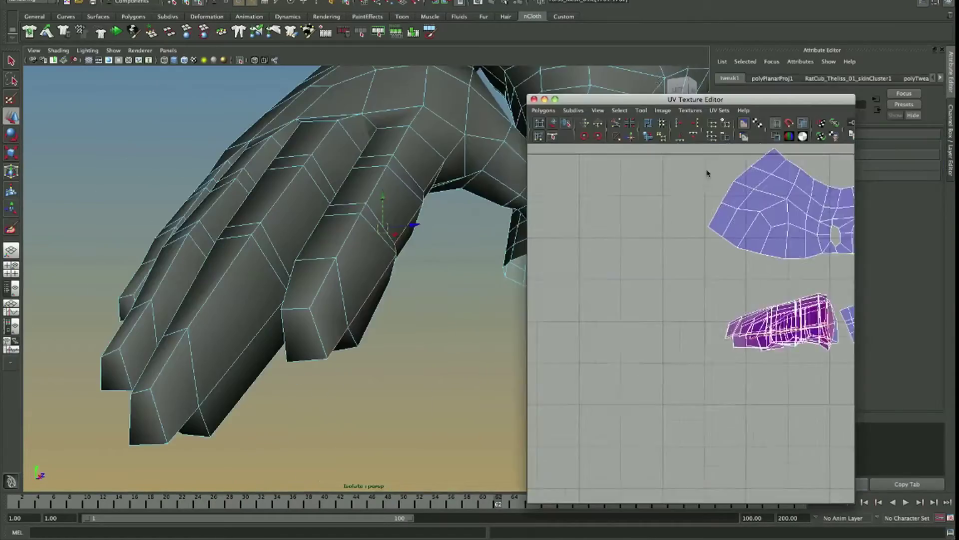
right_click_drag(370, 158, 376, 187)
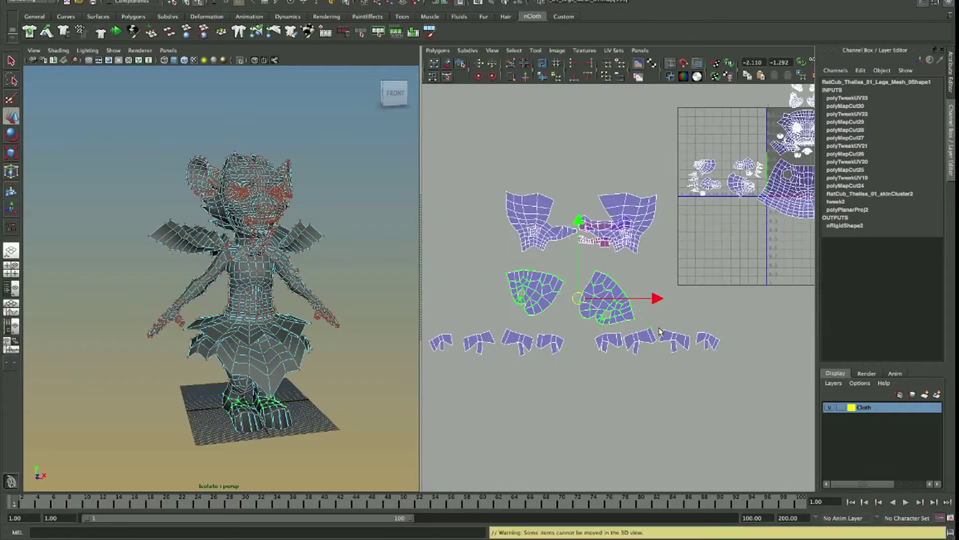
Step: Select the upper gum and sew its UV shell's cut edges back together
left_click_drag(458, 265, 781, 399)
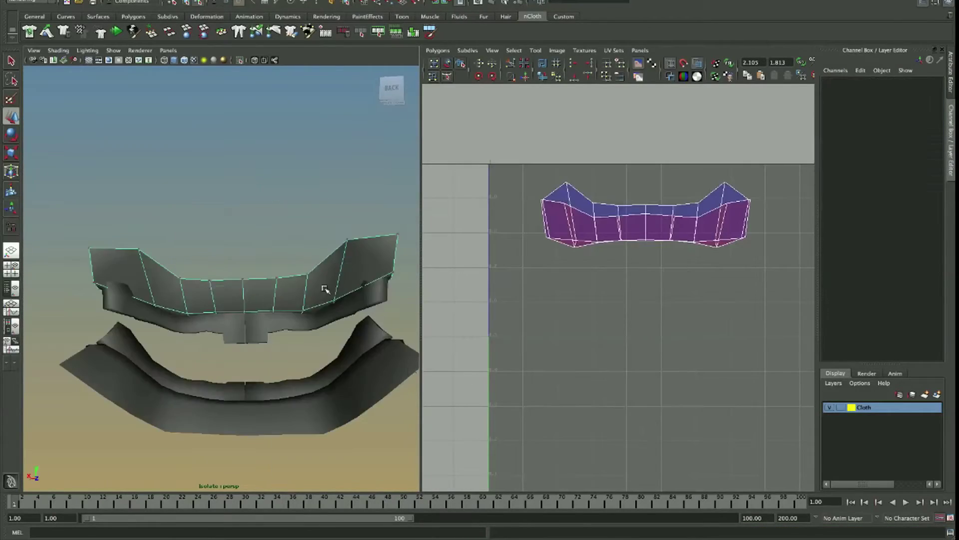
left_click(324, 289)
left_click_drag(325, 289, 162, 289, "alt")
left_click_drag(145, 320, 247, 214, "alt")
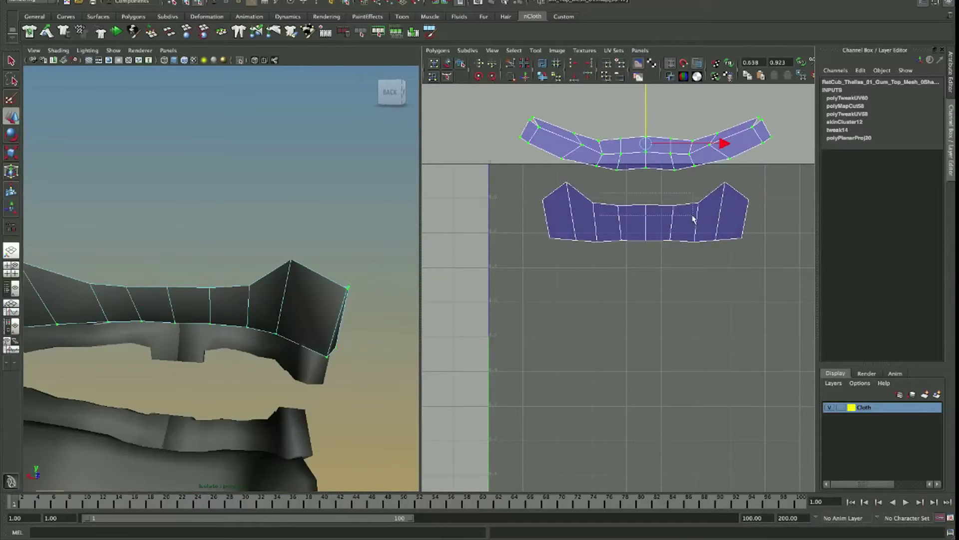
right_click_drag(624, 151, 655, 154)
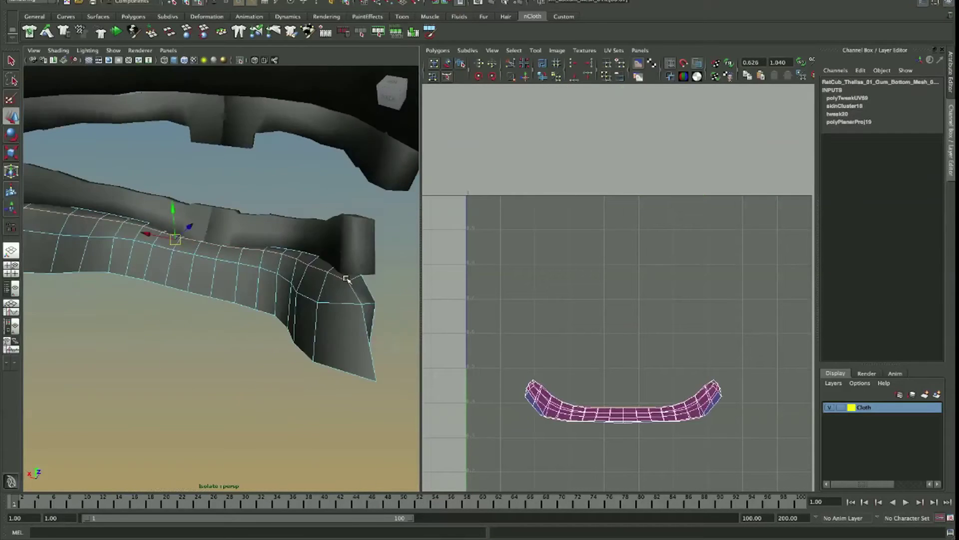
left_click_drag(346, 279, 254, 266, "alt")
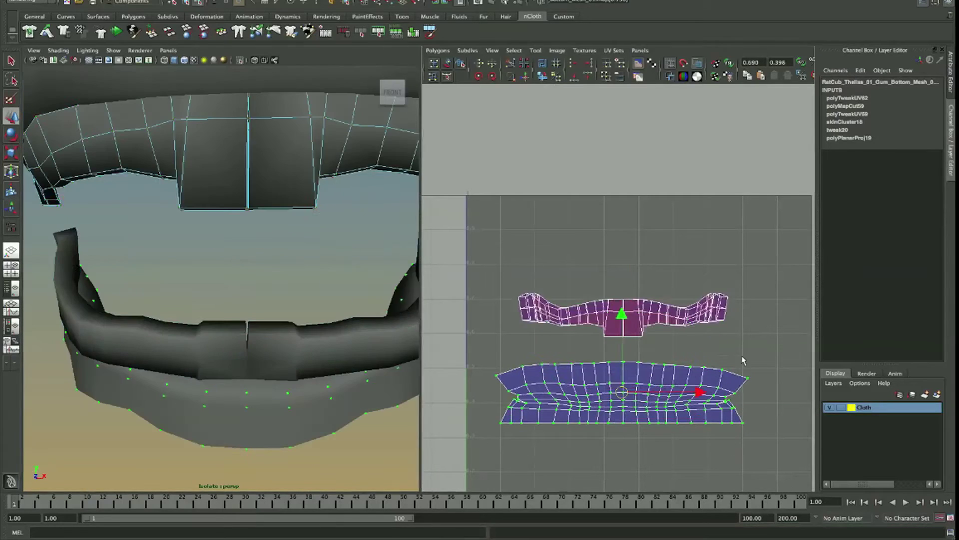
Step: Cut the upper teeth UVs along the selected edges into two halves
left_click_drag(286, 349, 296, 332, "alt")
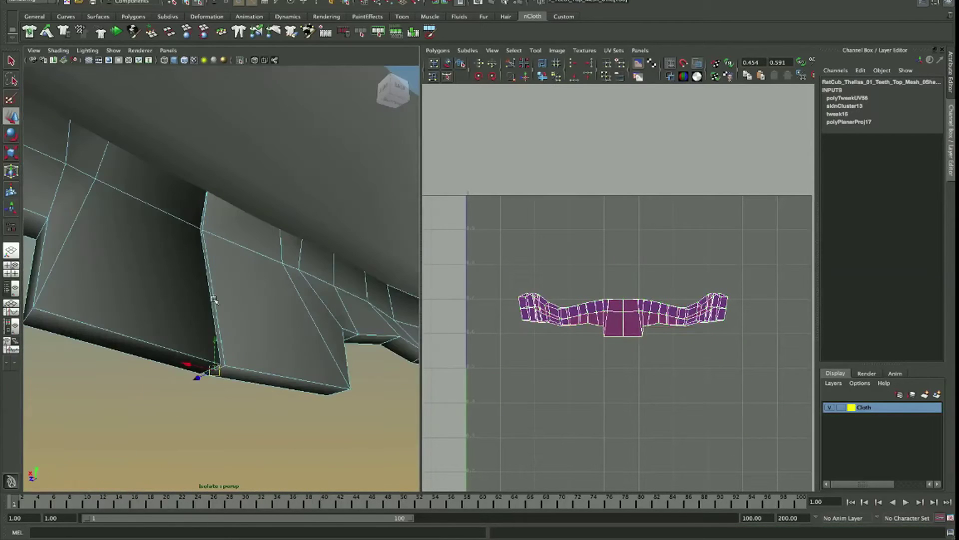
left_click_drag(214, 299, 370, 440, "alt")
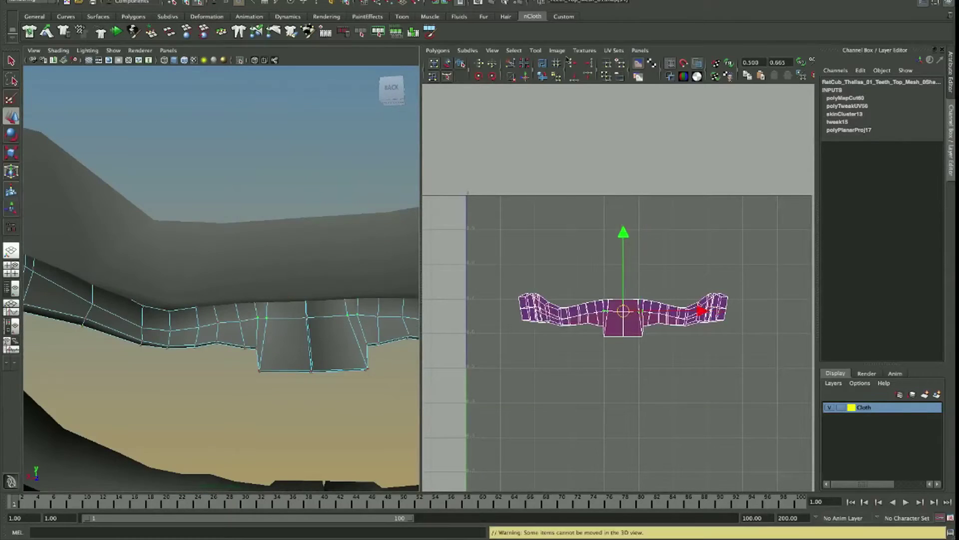
key("ctrl+z")
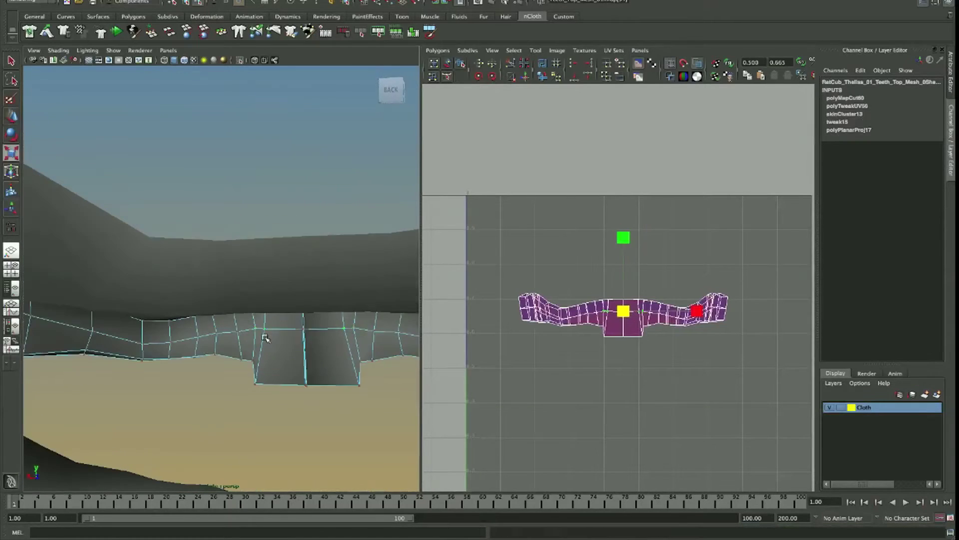
left_click_drag(300, 345, 283, 290, "alt")
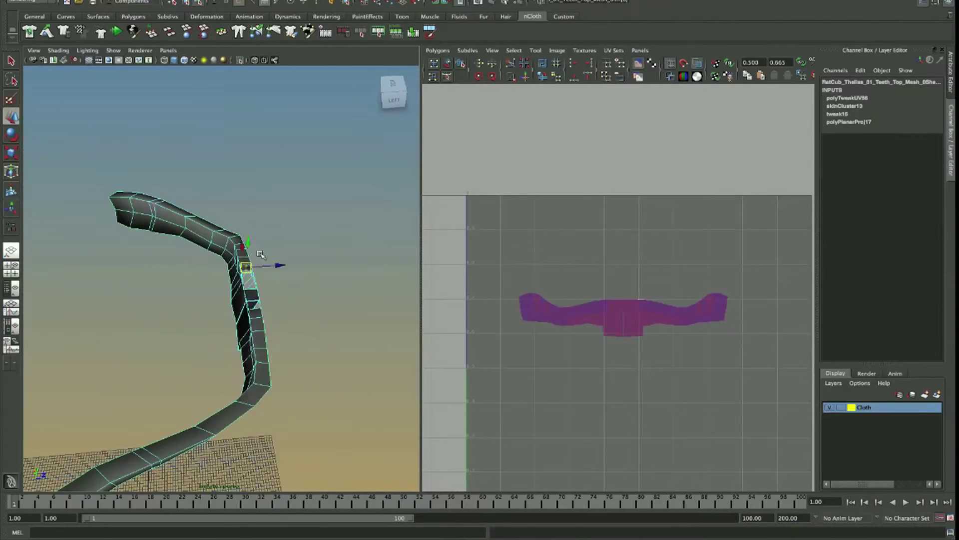
left_click_drag(260, 254, 232, 317, "alt")
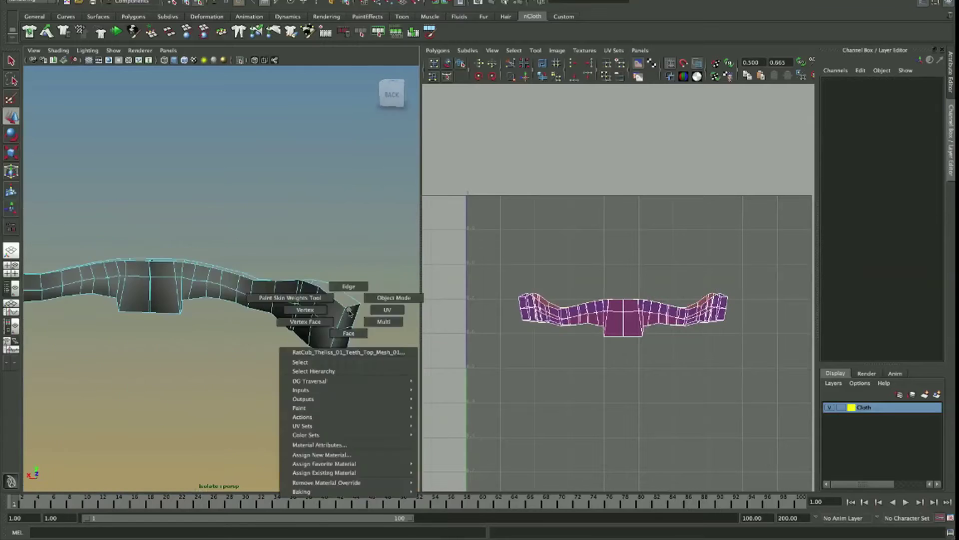
right_click_drag(350, 313, 394, 297)
left_click_drag(393, 297, 336, 318, "alt")
left_click_drag(164, 207, 284, 262, "alt")
Step: Check the teeth in wireframe, then clear the selection and return to shaded display
key("4")
scroll(630, 375, "down", 3)
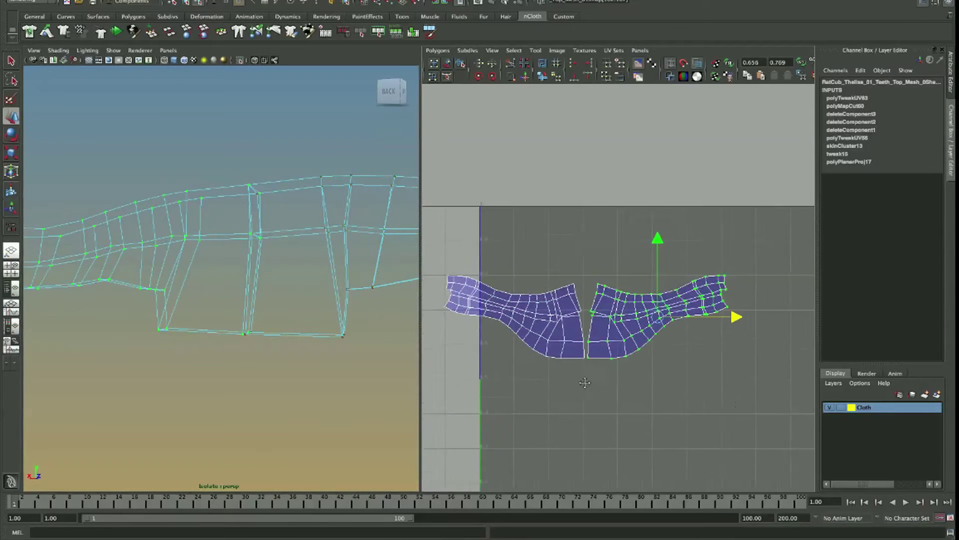
left_click(328, 401)
key("5")
left_click_drag(328, 400, 299, 349, "alt")
scroll(620, 309, "up", 2)
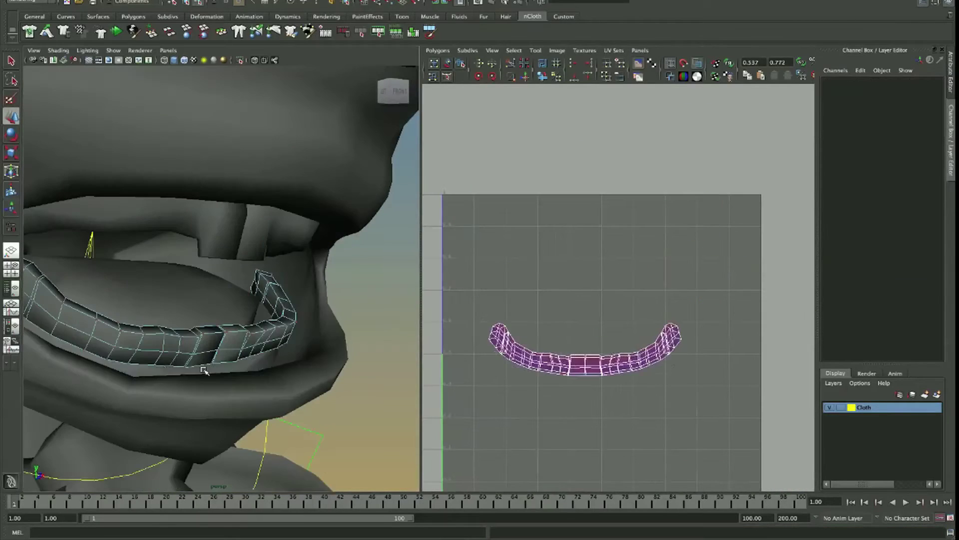
Step: Isolate the lower teeth faces and cut a seam in their UVs
right_click_drag(235, 330, 202, 223)
left_click(210, 235)
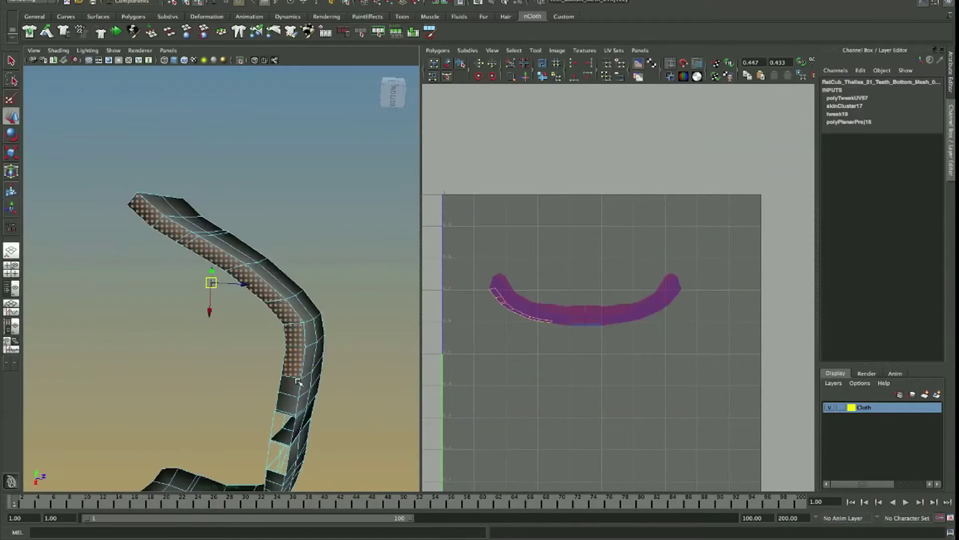
scroll(208, 431, "up", 3)
left_click(207, 431)
left_click_drag(207, 431, 307, 234, "alt")
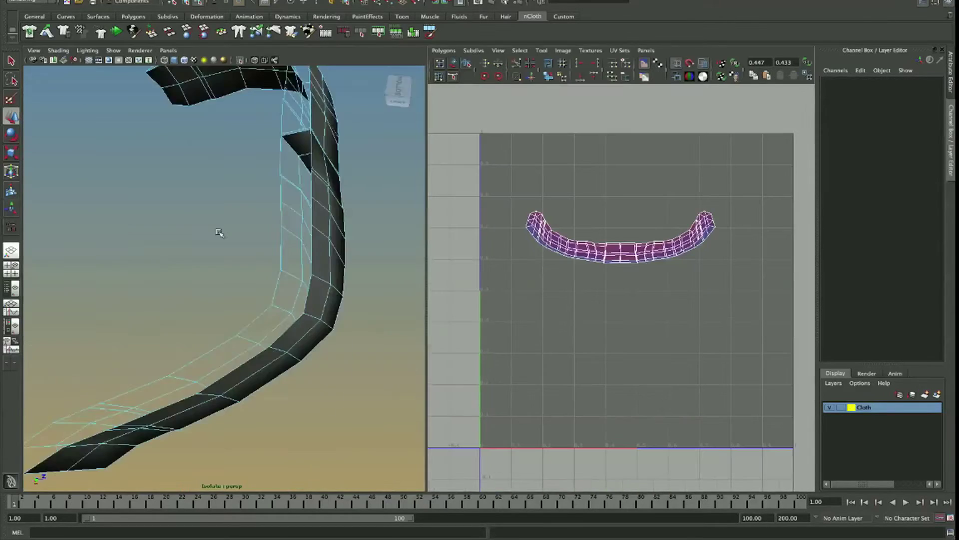
left_click_drag(218, 231, 293, 278, "alt")
scroll(155, 247, "up", 5)
scroll(155, 247, "down", 5)
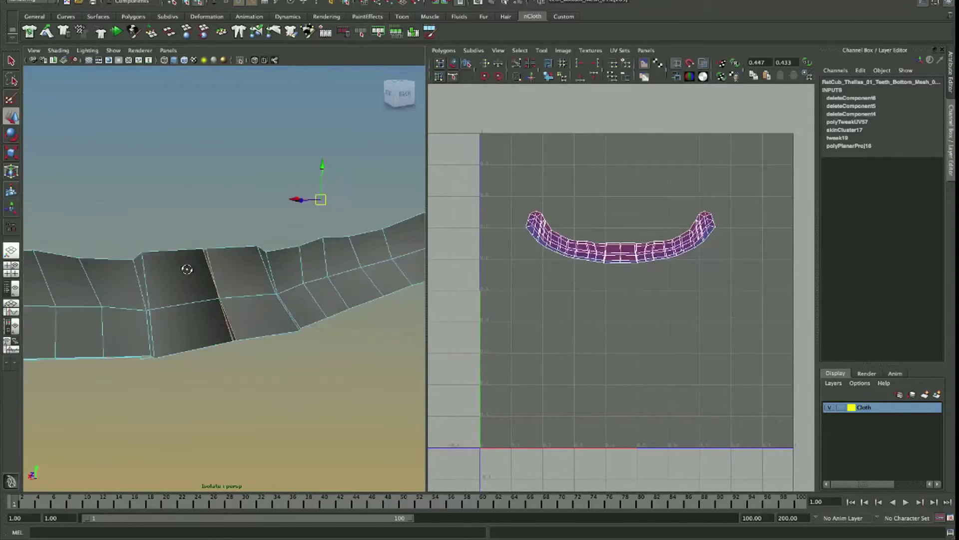
left_click_drag(187, 268, 175, 310, "alt")
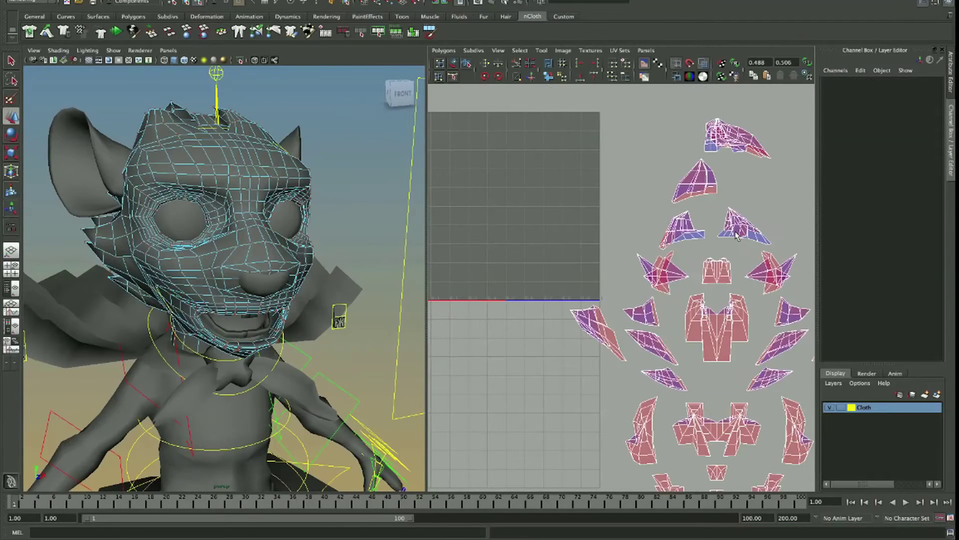
Step: Undo the bad unfold of the two-humped head shell
scroll(561, 182, "up", 6)
key("ctrl+z")
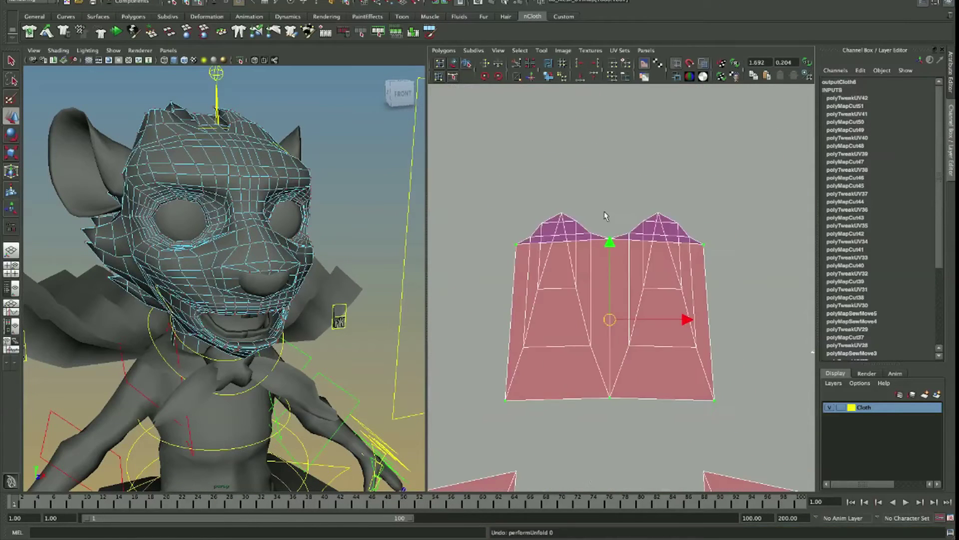
key("ctrl+z")
key("ctrl+z")
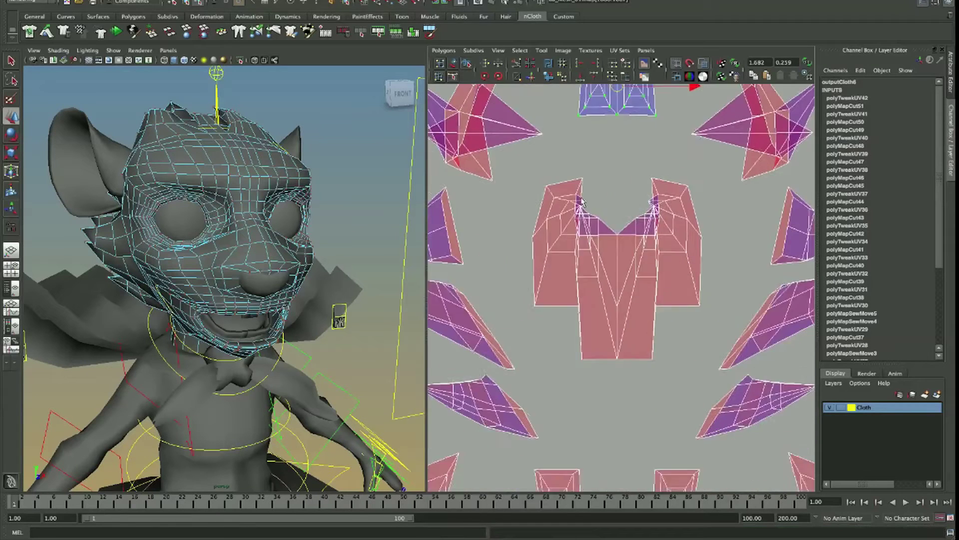
scroll(622, 349, "up", 5)
key("r")
key("w")
scroll(622, 350, "down", 5)
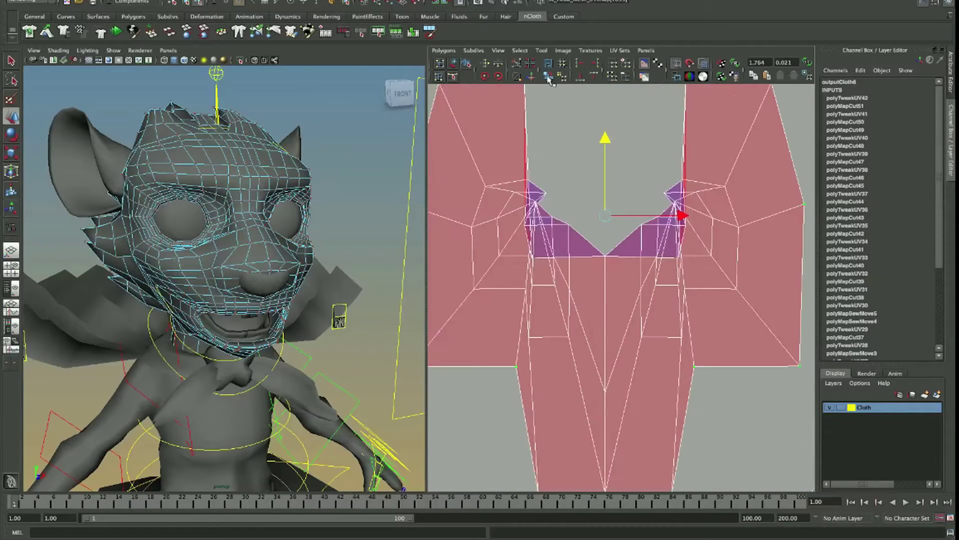
scroll(689, 226, "up", 2)
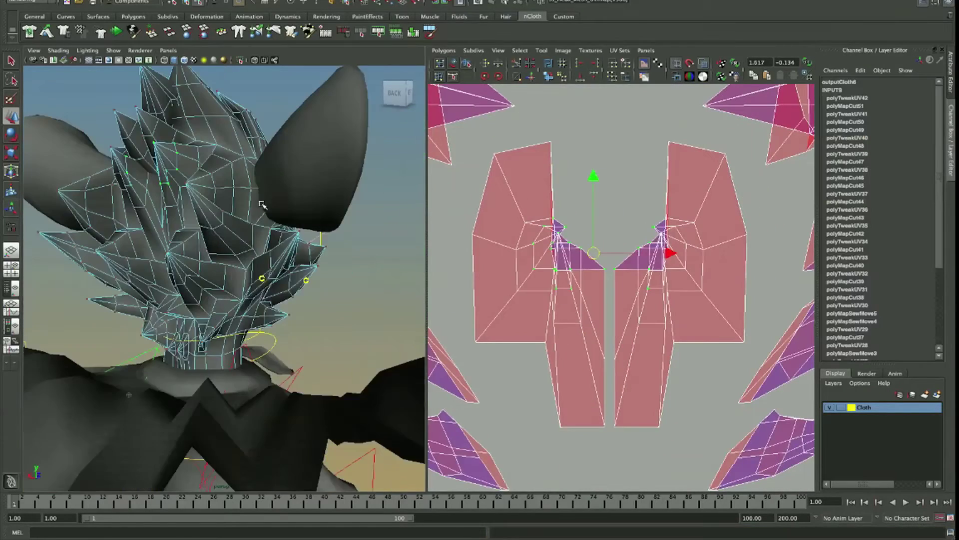
Step: Select the head mesh and box-select the UV shells below the central one
left_click(262, 200)
middle_click_drag(545, 90, 546, 216, "alt")
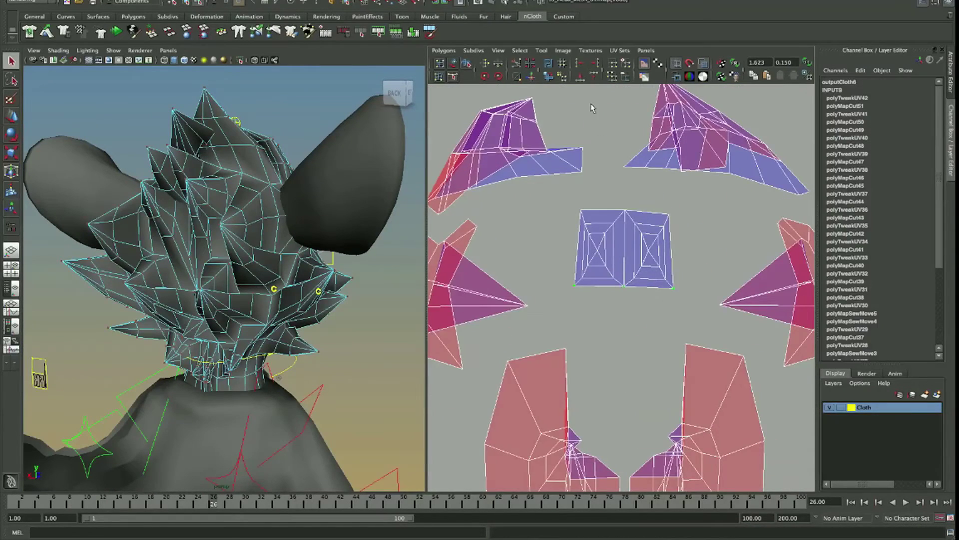
scroll(624, 249, "up", 2)
left_click_drag(523, 283, 703, 315)
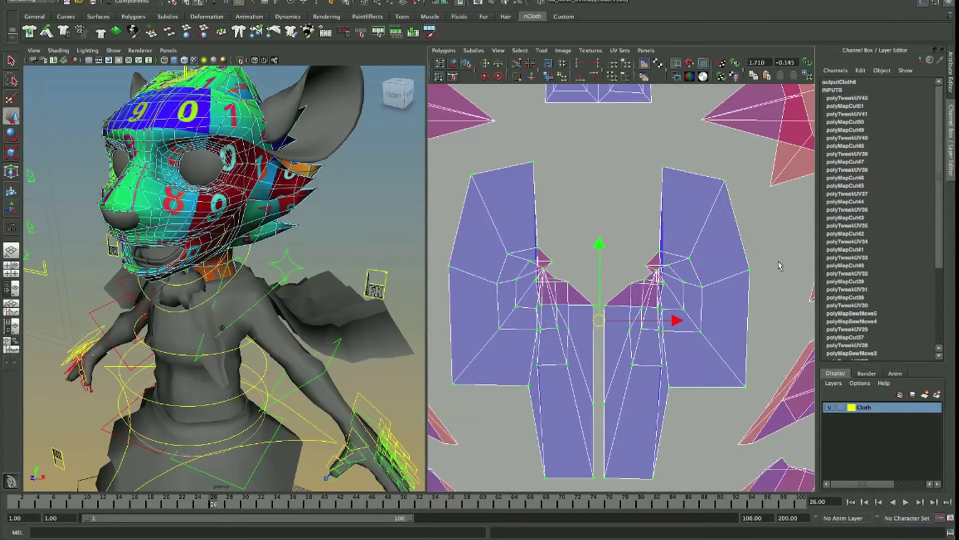
Step: Orbit the isolated spiky pieces and shift the selected UV shells sideways
scroll(672, 360, "up", 5)
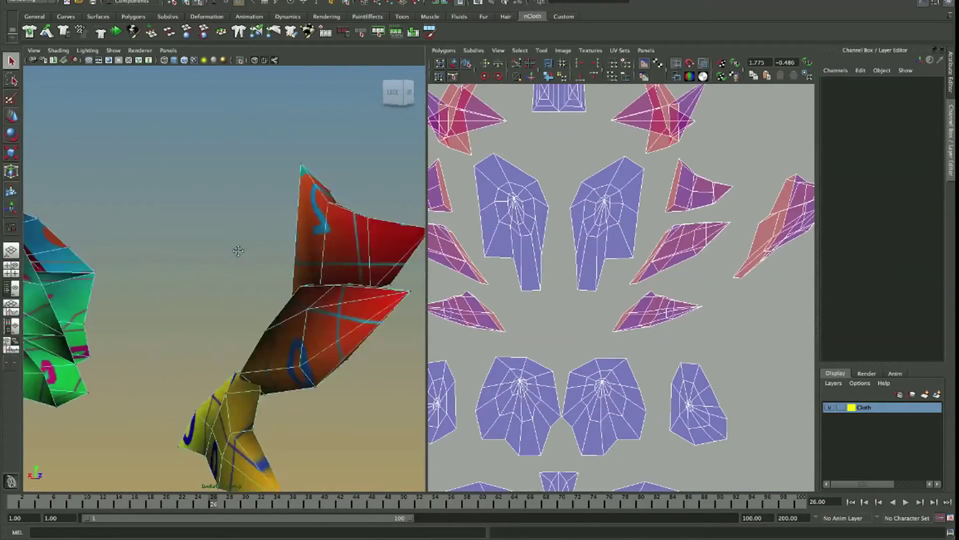
mouse_move(294, 248)
left_mouse_down("alt")
mouse_move(145, 278)
mouse_move(223, 261)
mouse_move(283, 276)
mouse_move(163, 238)
mouse_move(369, 312)
left_mouse_up("alt")
key("5")
key("w")
right_click_drag(217, 273, 259, 260, "alt")
scroll(536, 216, "up", 2)
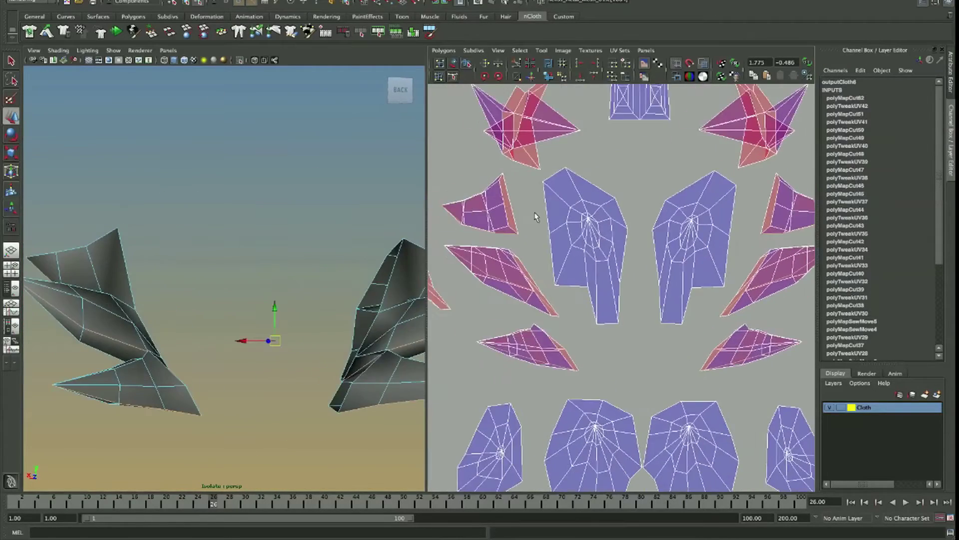
scroll(535, 330, "down", 3)
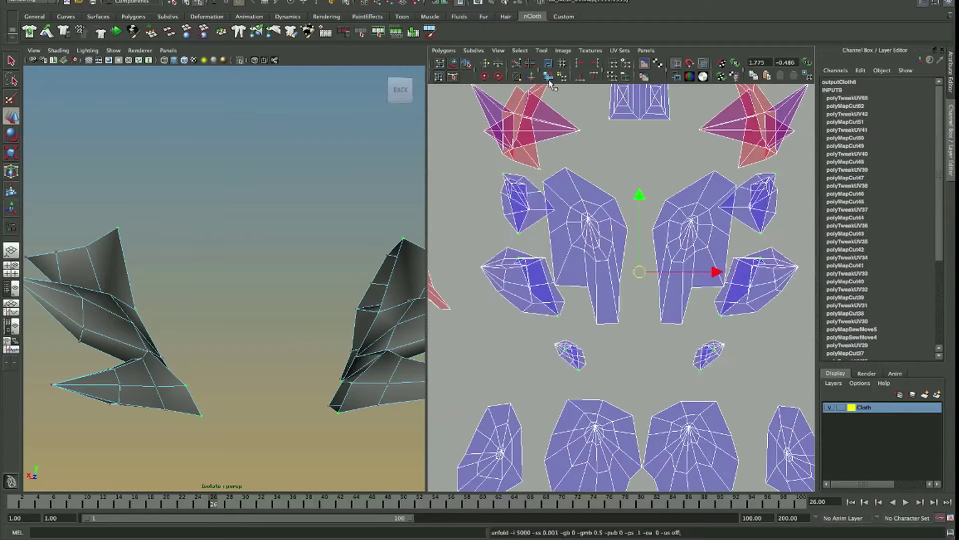
scroll(689, 322, "up", 3)
scroll(689, 322, "down", 3)
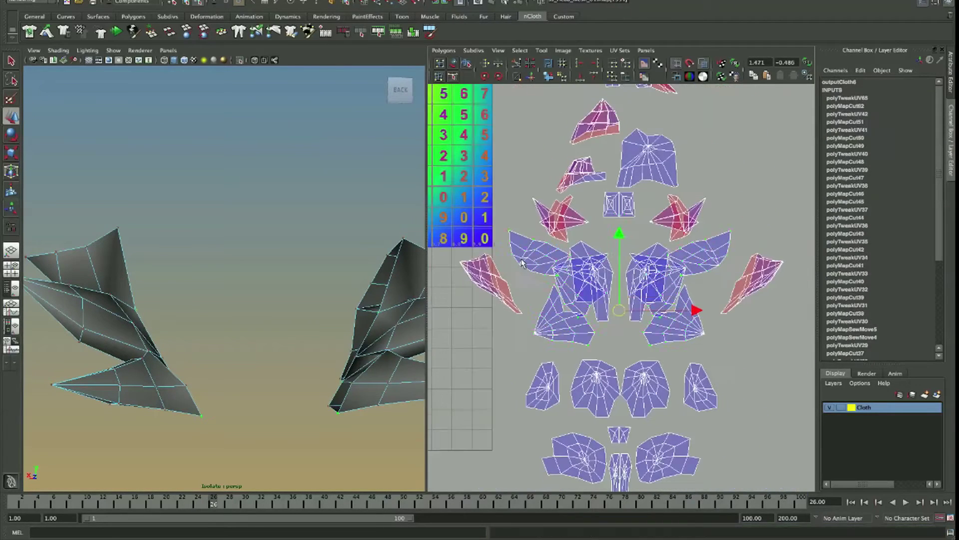
scroll(616, 264, "up", 2)
left_click_drag(644, 270, 615, 265)
Step: Select the upper group of UV shells and move them down clear of the others
scroll(624, 267, "down", 2)
left_click_drag(530, 88, 739, 235)
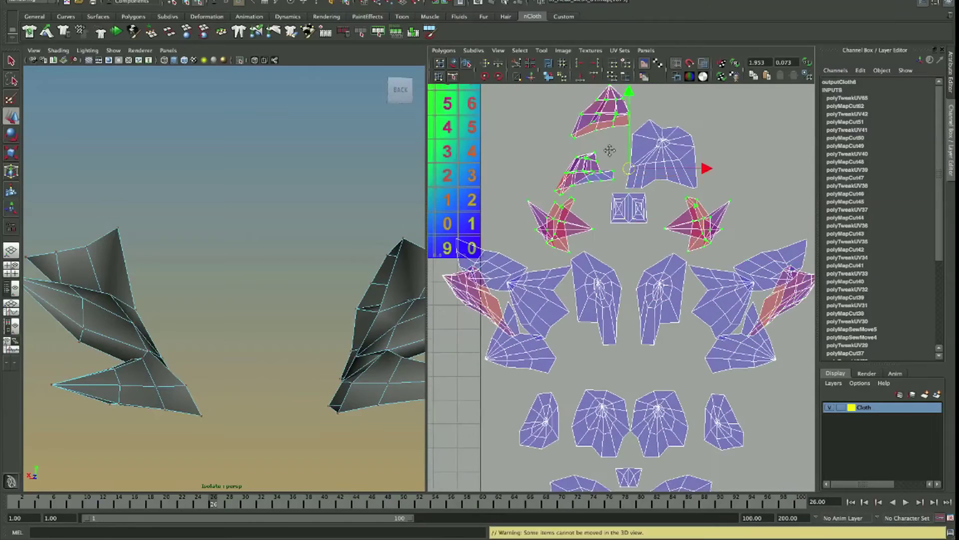
scroll(729, 325, "up", 2)
scroll(750, 341, "down", 2)
left_click_drag(615, 310, 616, 385)
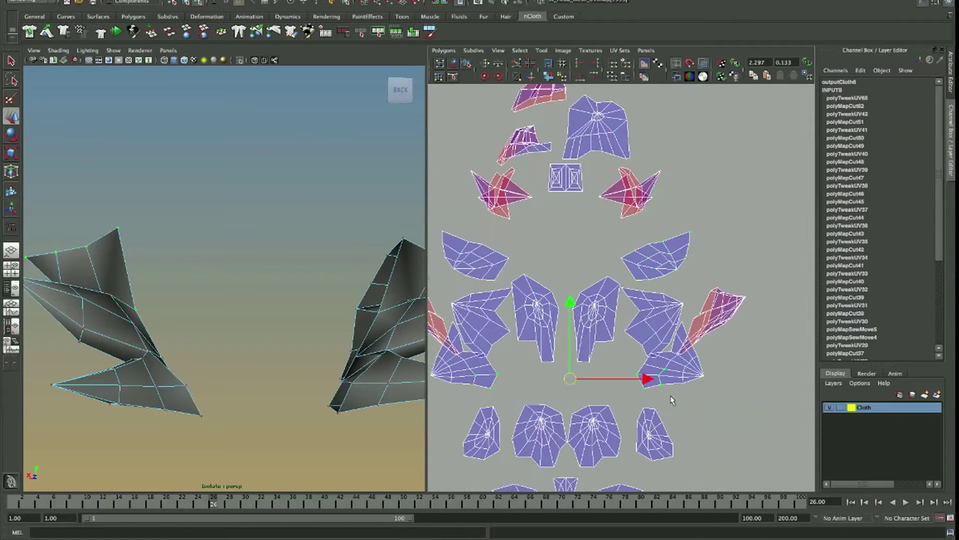
scroll(694, 289, "up", 2)
left_click_drag(210, 280, 175, 280, "alt")
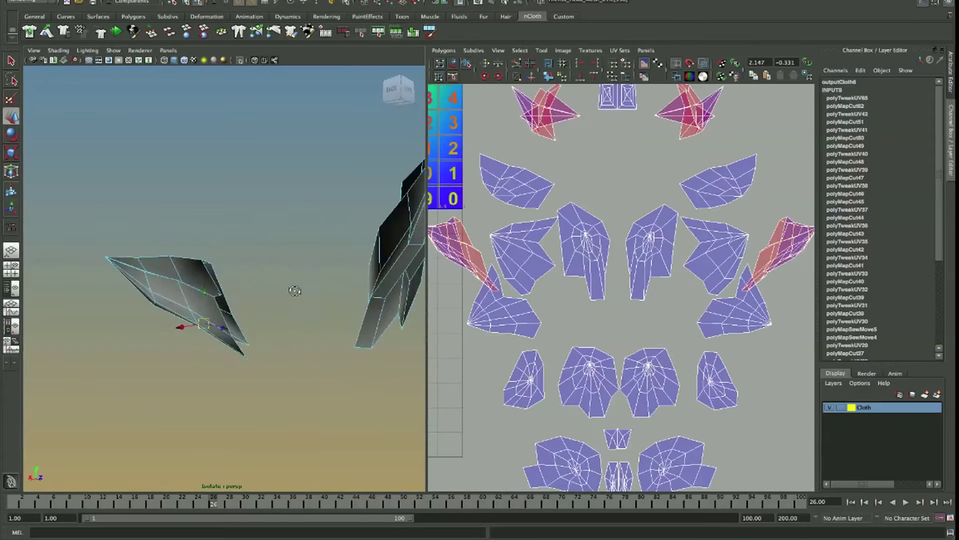
left_click_drag(292, 288, 237, 295, "alt")
Step: Scale up the two pink pointed shells beside the paired square shells
scroll(622, 303, "down", 3)
key("r")
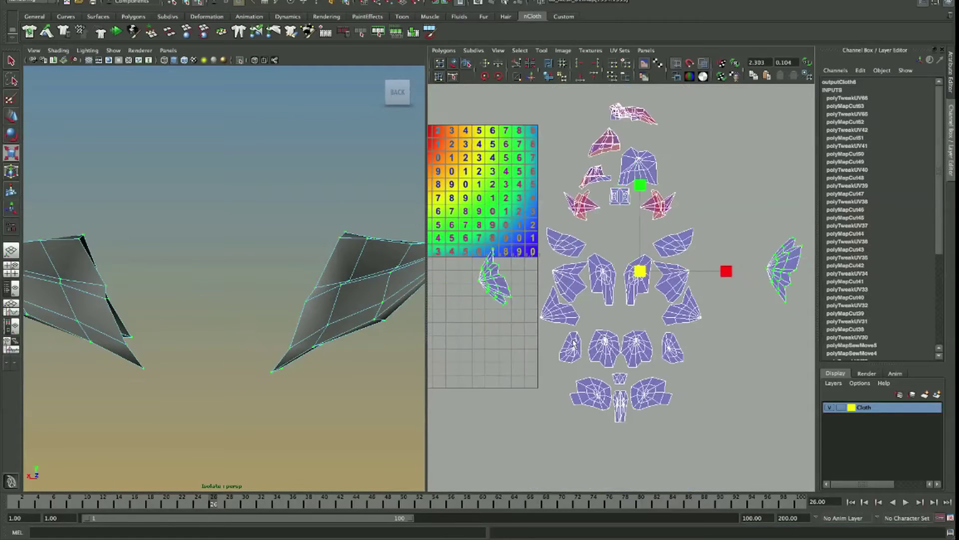
scroll(602, 173, "up", 3)
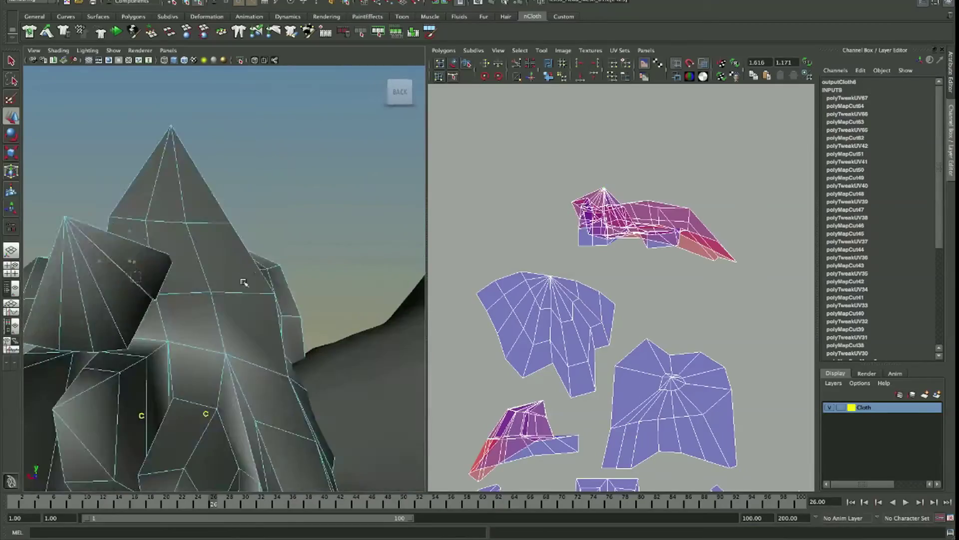
right_click(595, 259)
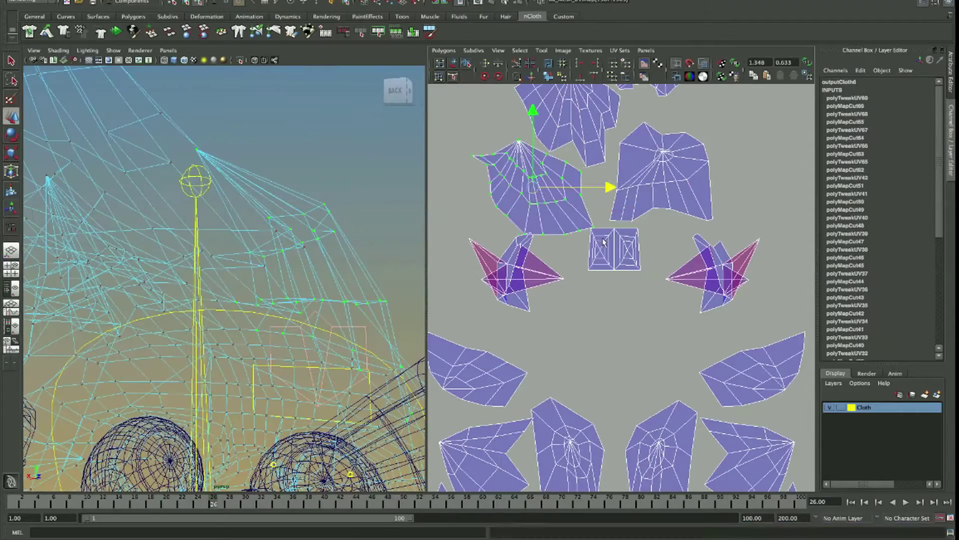
scroll(752, 285, "down", 5)
scroll(550, 209, "up", 2)
scroll(518, 167, "up", 3)
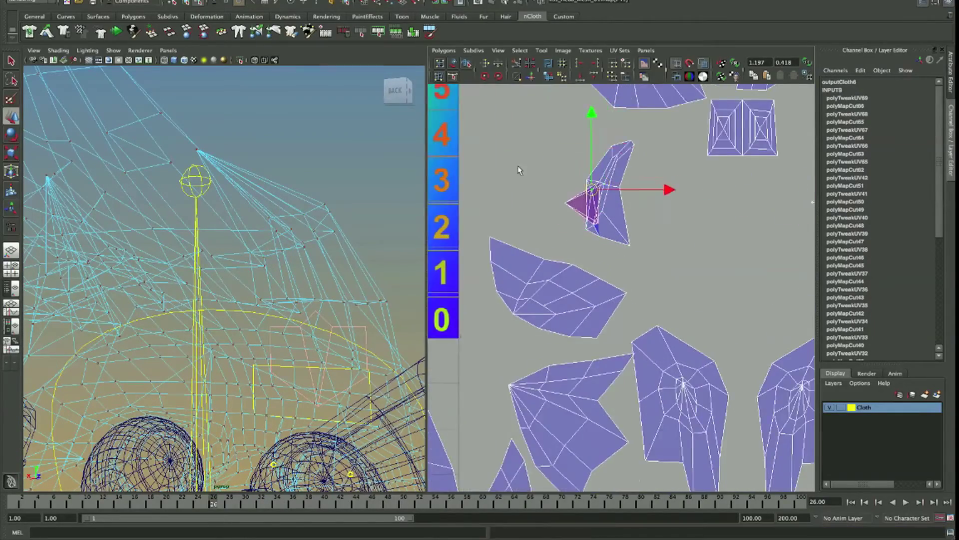
key("r")
key("w")
middle_click_drag(666, 242, 478, 222, "alt")
Step: Undo the last resize and rescale the pointed shells to match the surrounding shells
scroll(550, 200, "up", 2)
scroll(675, 145, "down", 2)
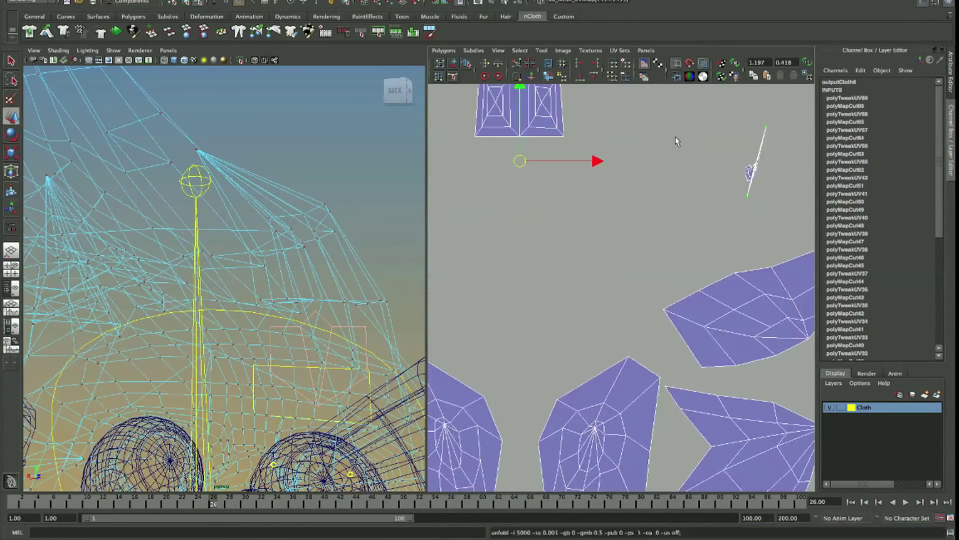
scroll(579, 152, "up", 3)
scroll(594, 167, "down", 5)
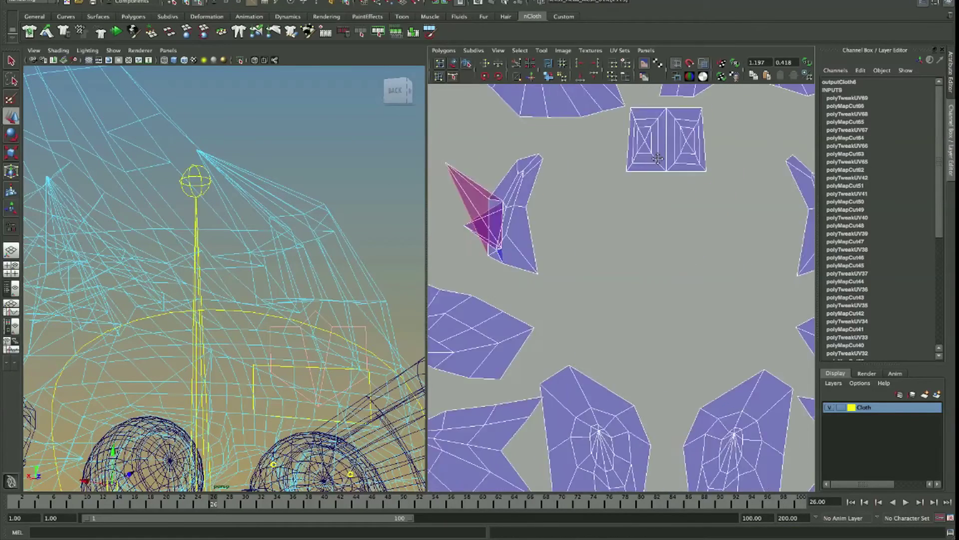
key("ctrl+z")
scroll(510, 192, "down", 3)
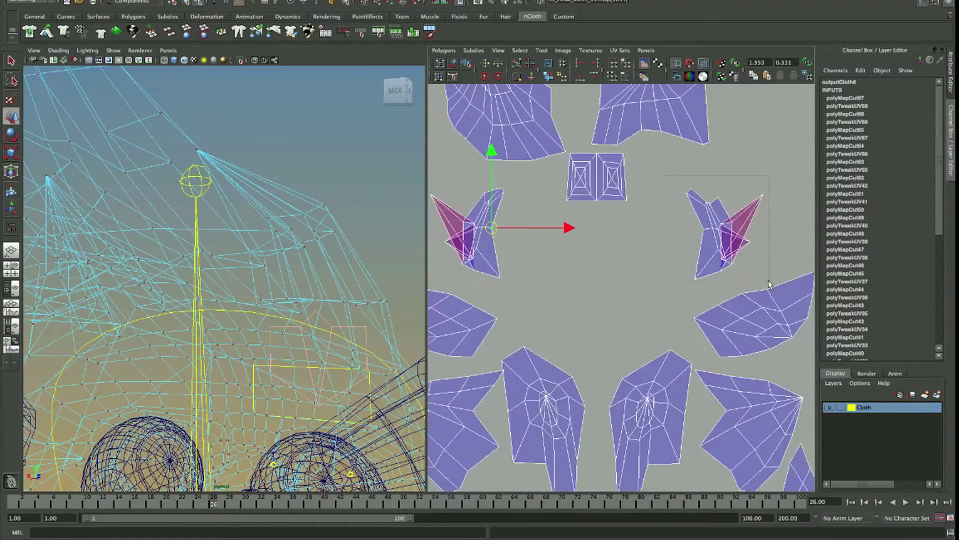
scroll(650, 280, "up", 2)
scroll(521, 266, "down", 3)
scroll(521, 266, "up", 3)
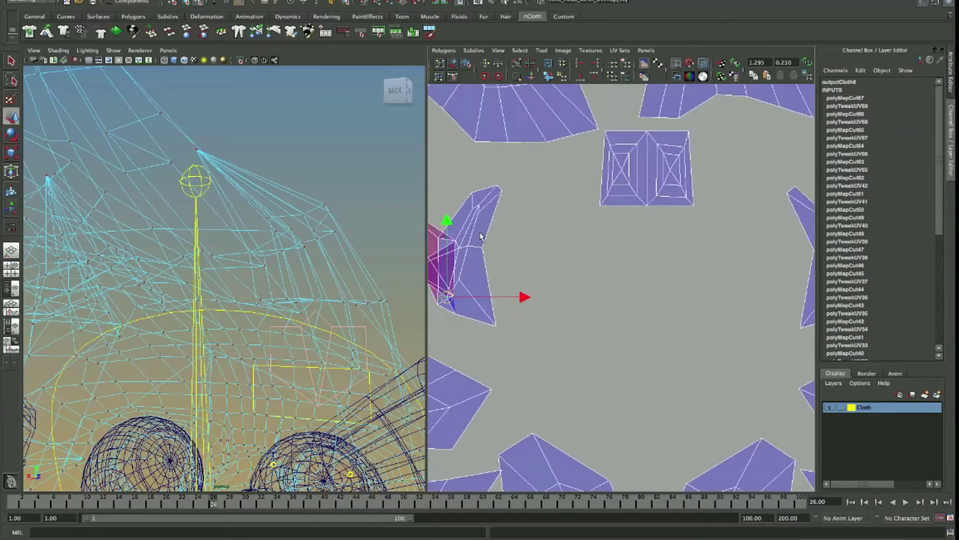
middle_click_drag(599, 200, 539, 226, "alt")
key("r")
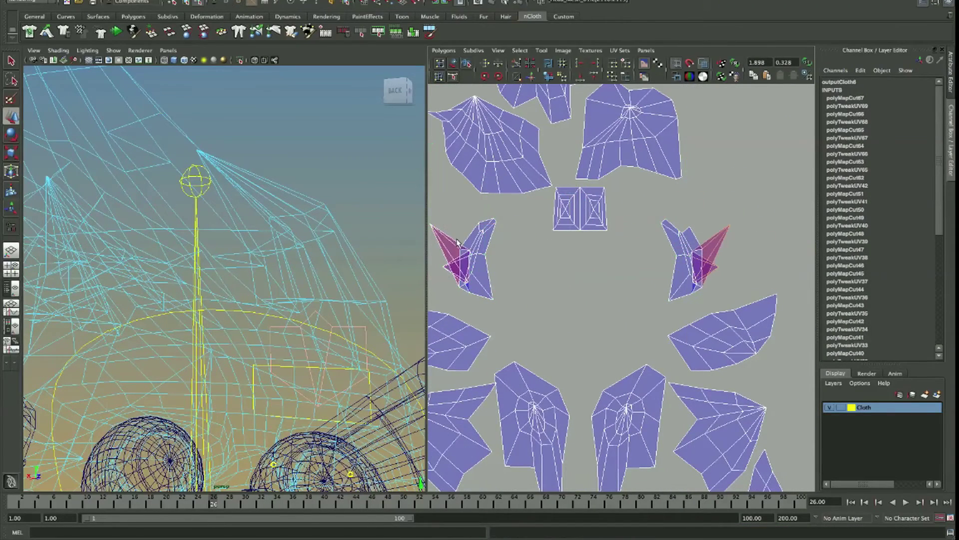
Step: Isolate the selected pieces in the perspective view and orbit around them to check
scroll(636, 254, "up", 5)
left_click_drag(225, 275, 150, 250, "alt")
scroll(619, 280, "down", 7)
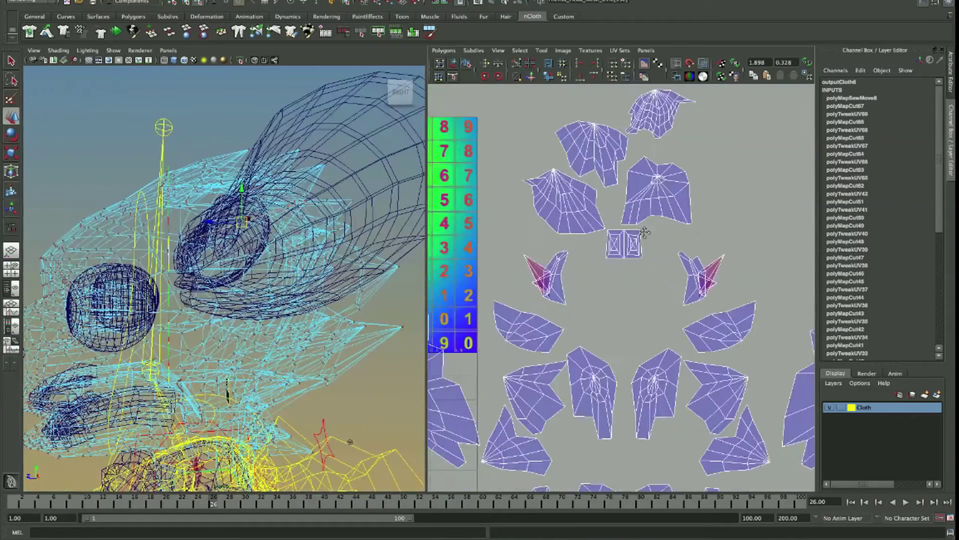
key("w")
right_click_drag(350, 441, 252, 272, "ctrl")
key("ctrl+1")
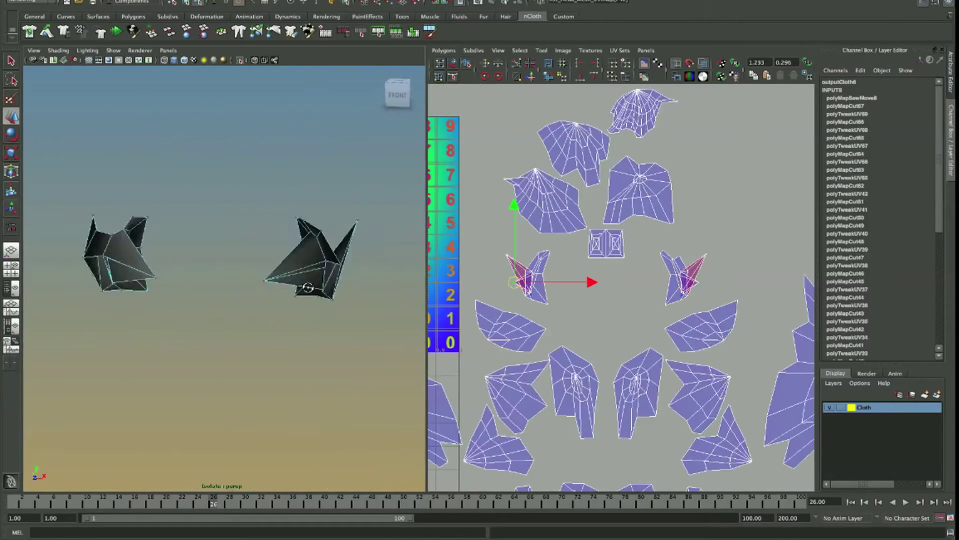
left_click_drag(180, 290, 300, 294, "alt")
scroll(556, 393, "up", 3)
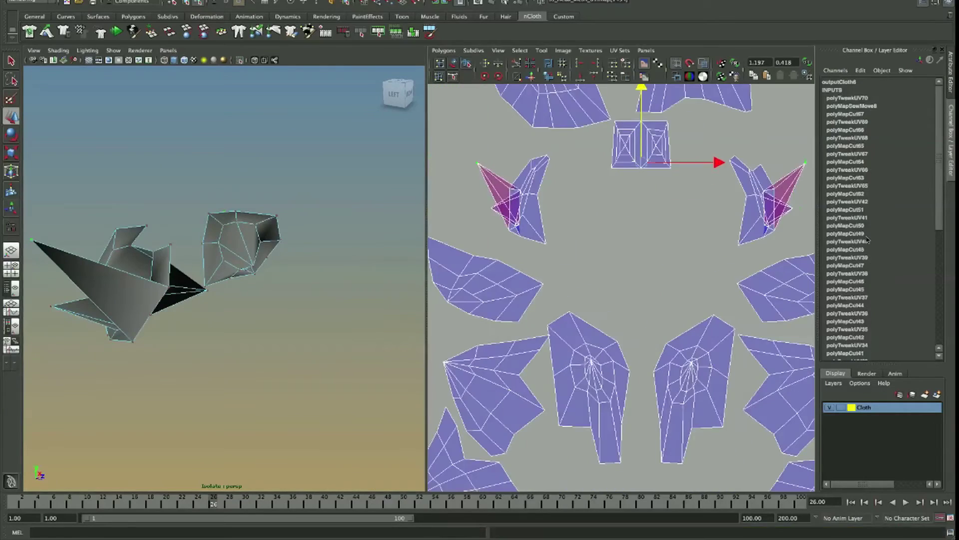
left_click_drag(224, 304, 310, 300, "alt")
Step: Scale the two selected shells and move them lower in the layout
key("r")
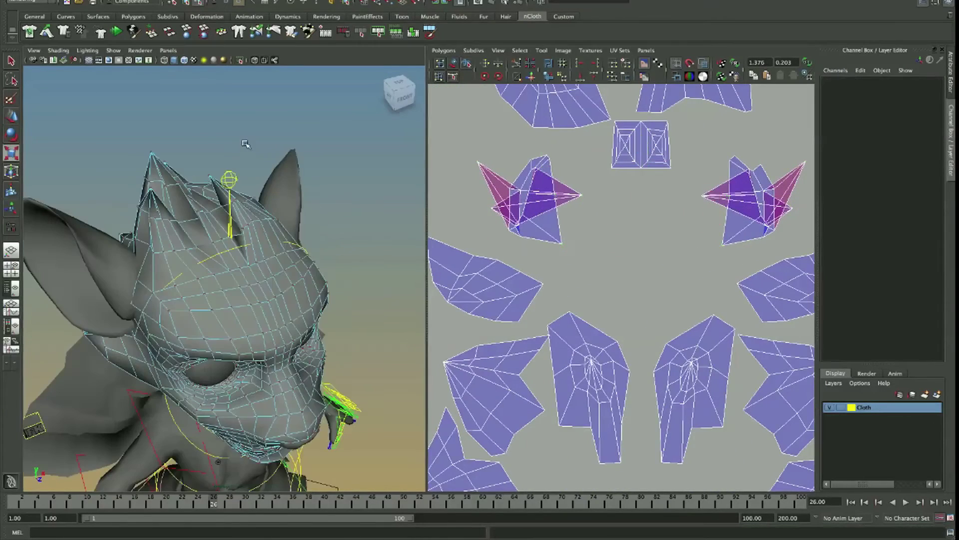
scroll(621, 287, "down", 5)
scroll(621, 287, "up", 4)
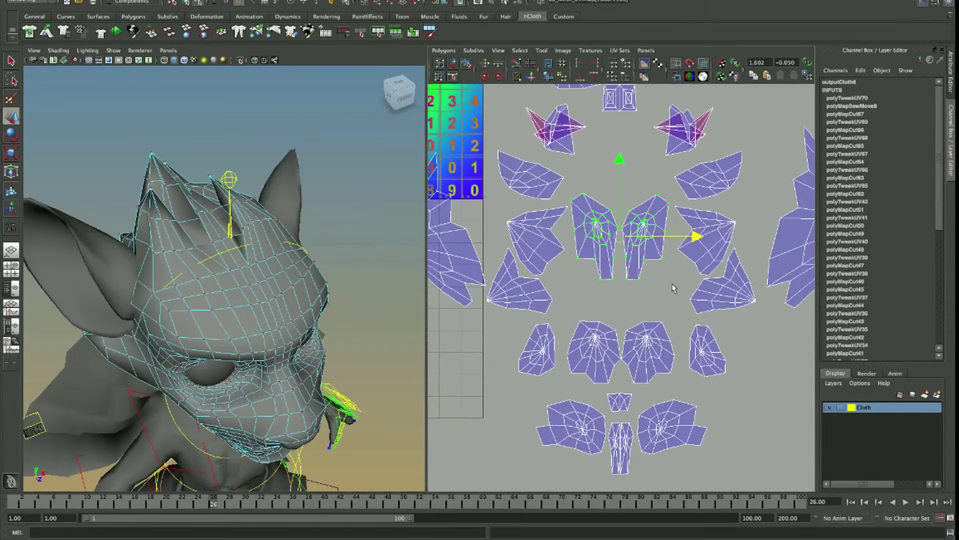
middle_click_drag(672, 288, 674, 327)
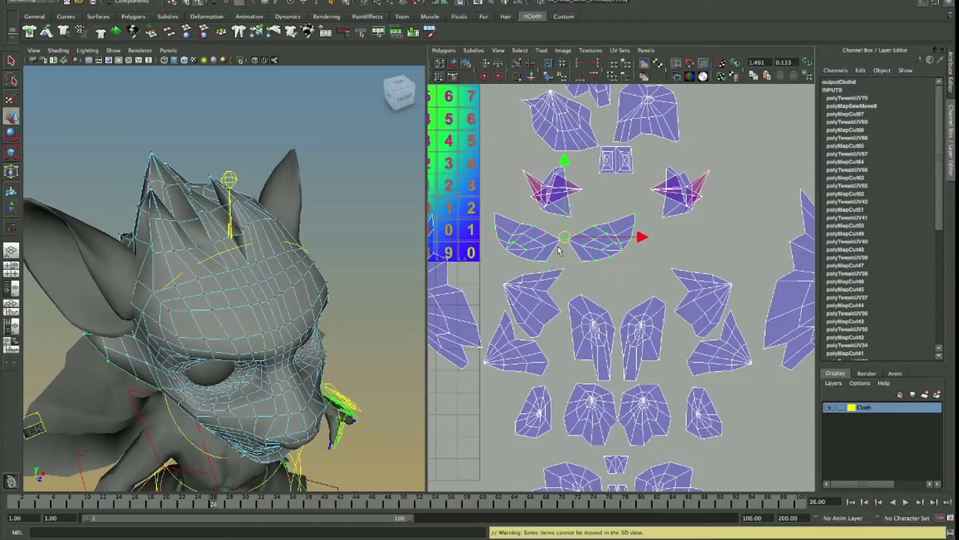
scroll(559, 251, "down", 5)
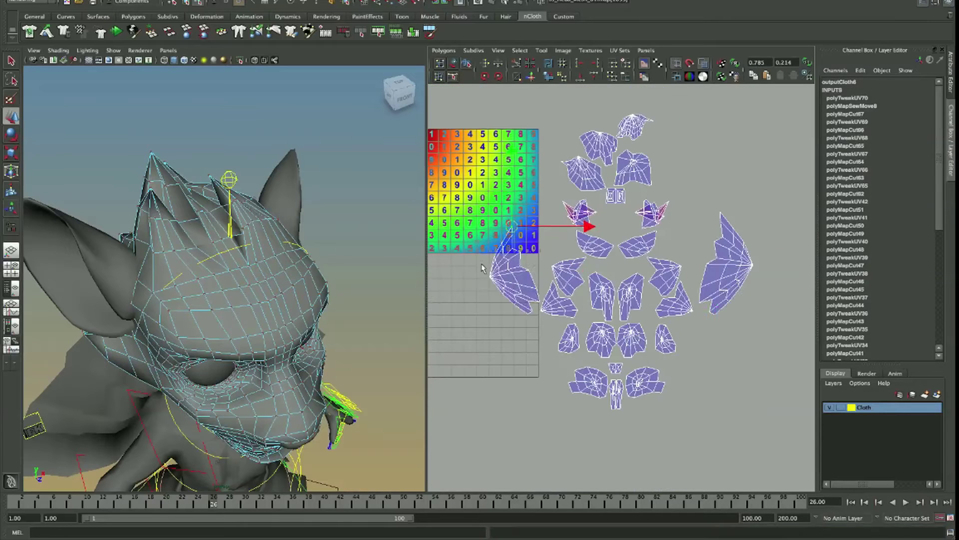
scroll(716, 299, "up", 5)
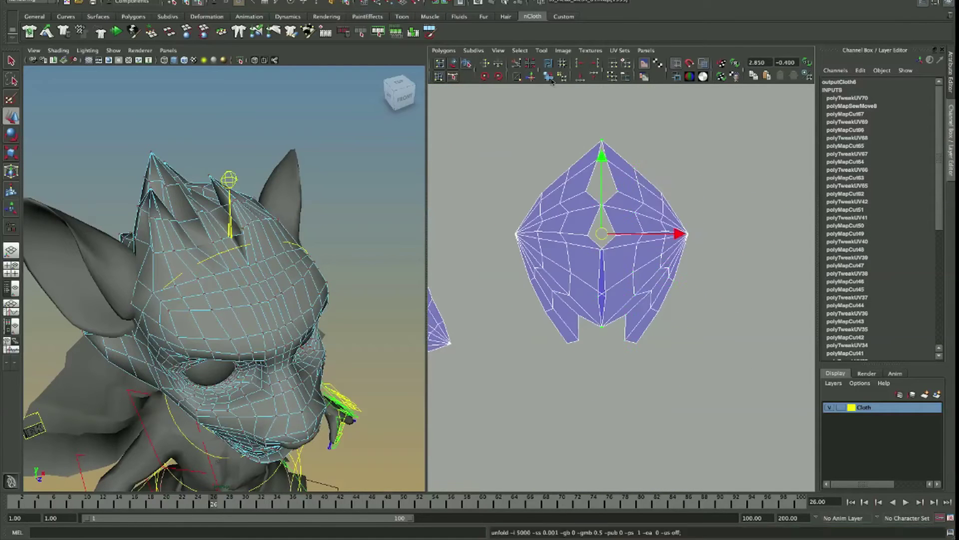
scroll(656, 209, "down", 3)
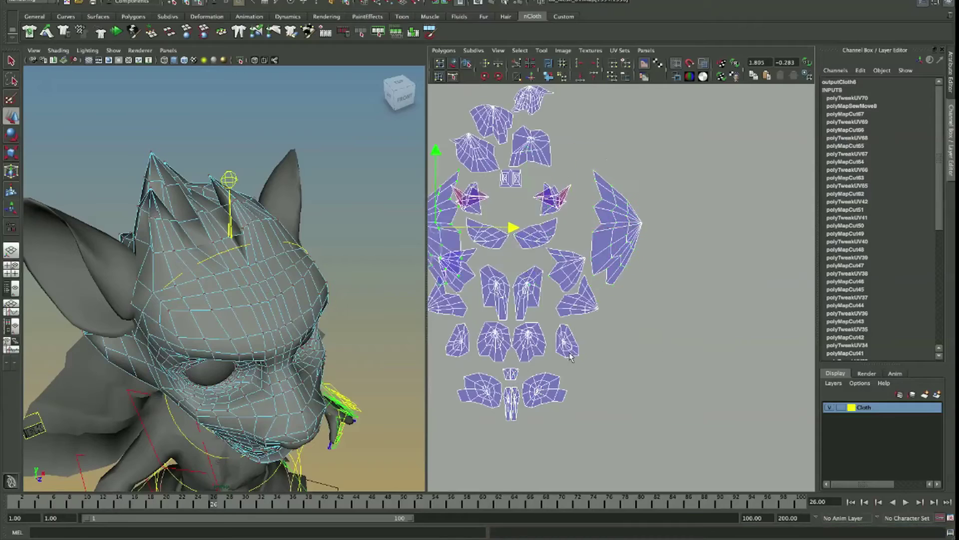
Step: Select the small square shell, view the head from the left, and select both wing-shaped shells
middle_click_drag(571, 356, 656, 390, "alt")
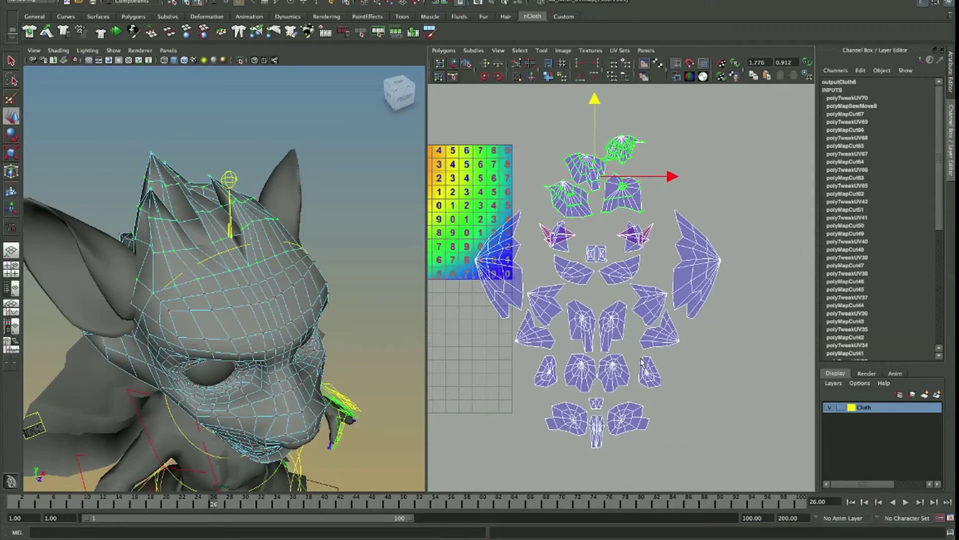
left_click_drag(209, 300, 350, 307, "alt")
middle_click_drag(750, 195, 819, 263, "alt")
middle_click_drag(479, 352, 494, 310, "alt")
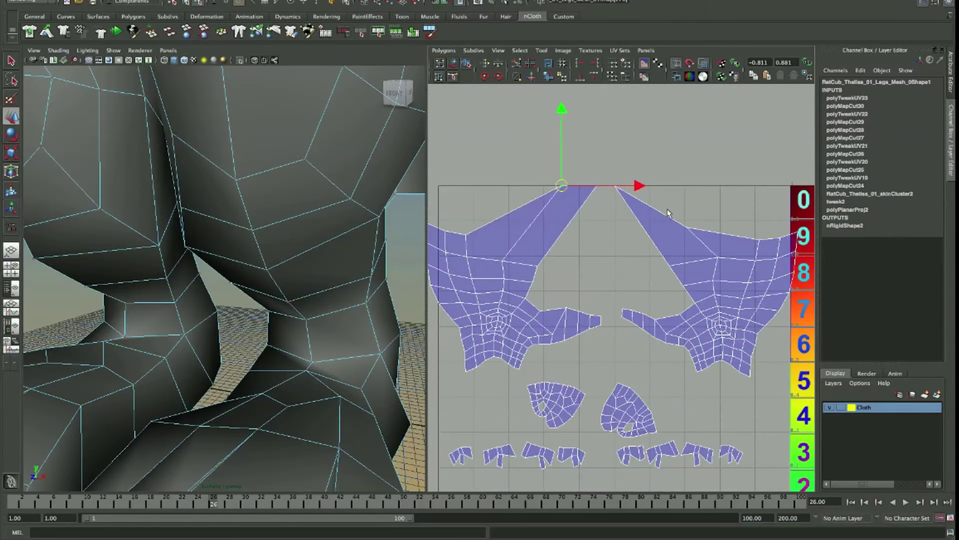
Step: Unfold the upper leg shells, then undo and bring the lower shells into view
right_click_drag(668, 214, 560, 184, "shift")
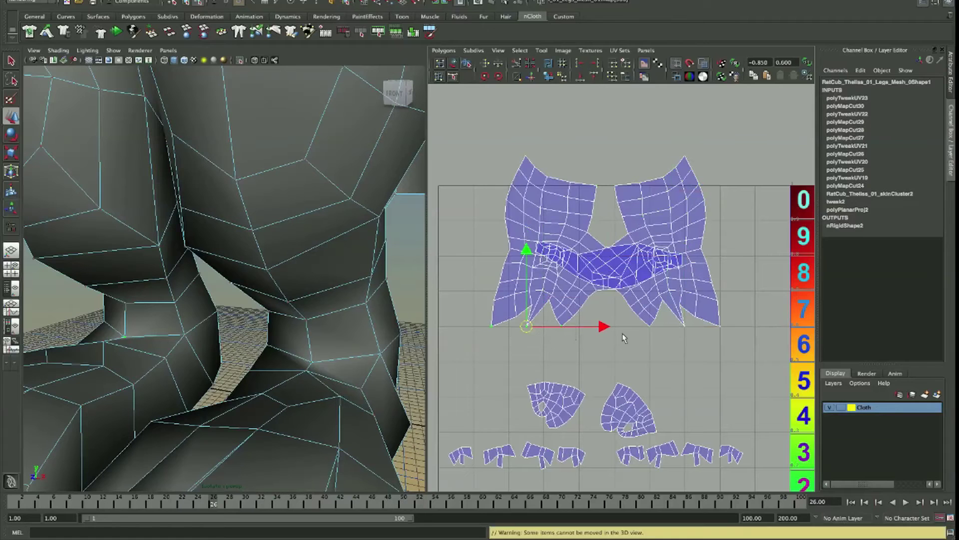
key("ctrl+z")
middle_click_drag(648, 436, 496, 430, "alt")
scroll(769, 375, "up", 2)
scroll(624, 405, "up", 2)
key("ctrl+z")
key("ctrl+z")
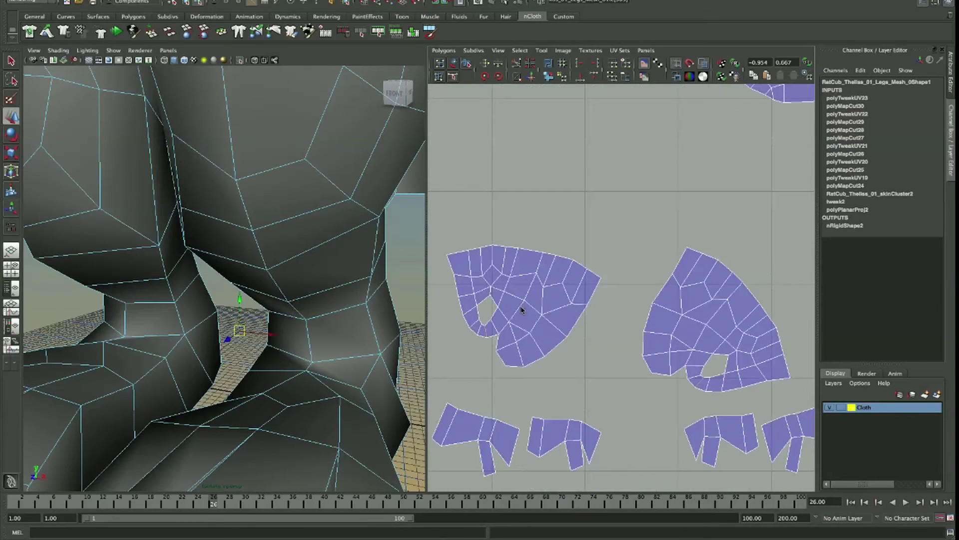
Step: Sew the selected leg edges into one shell, move it, and unfold the leg shells
right_click_drag(560, 295, 577, 300)
scroll(648, 280, "down", 3)
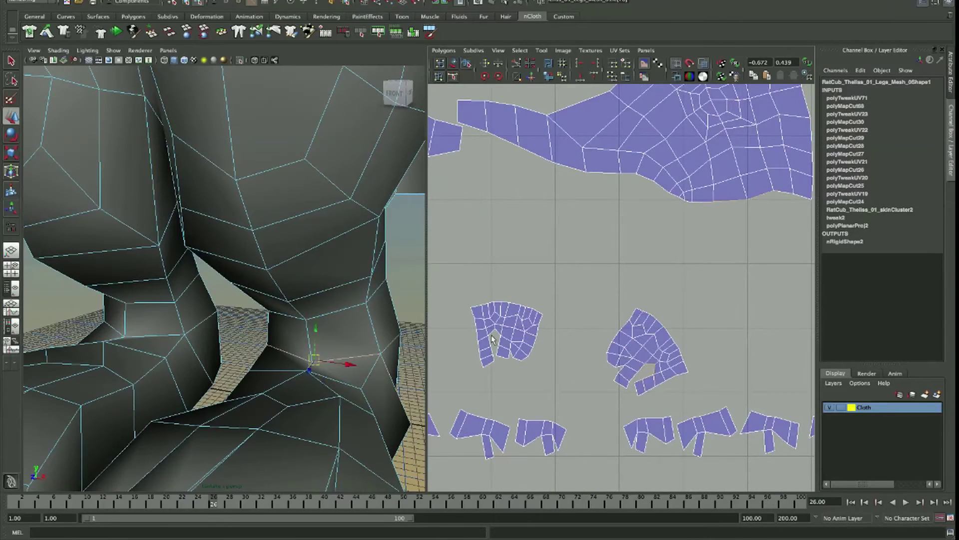
right_click_drag(492, 338, 512, 276, "shift")
left_click_drag(576, 161, 624, 202)
scroll(620, 193, "down", 2)
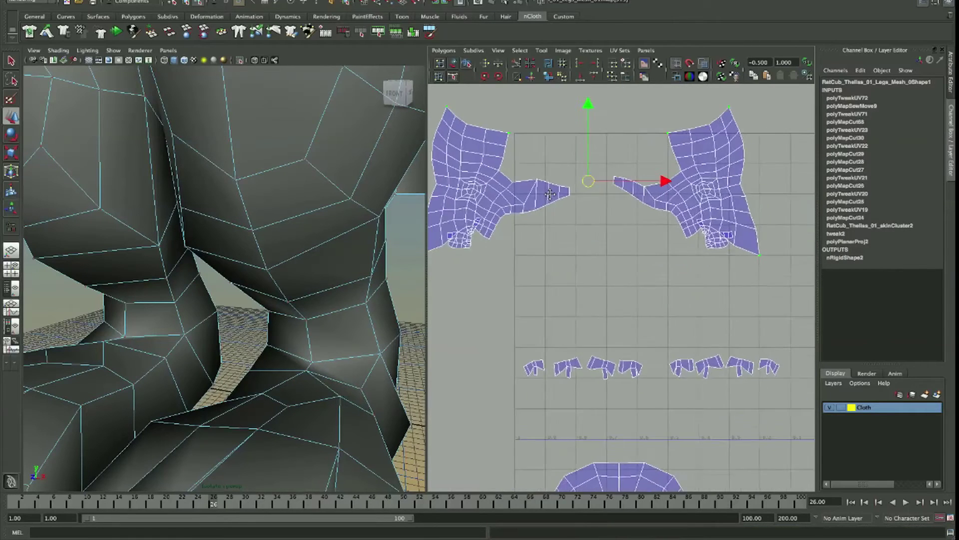
scroll(581, 263, "up", 3)
right_click_drag(581, 263, 425, 298, "shift")
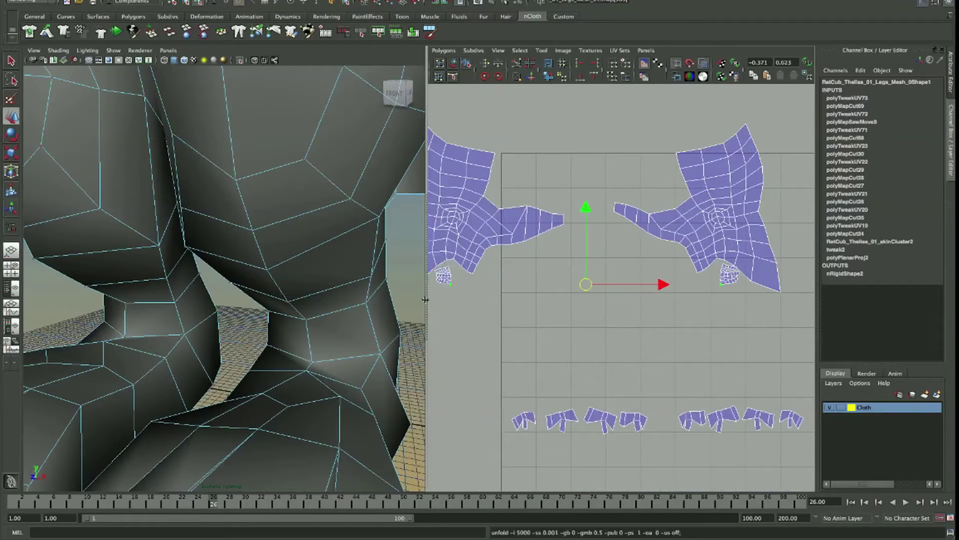
Step: Move the small toe shells into a row beside the leg shells, undoing the last move
left_click_drag(719, 281, 621, 336)
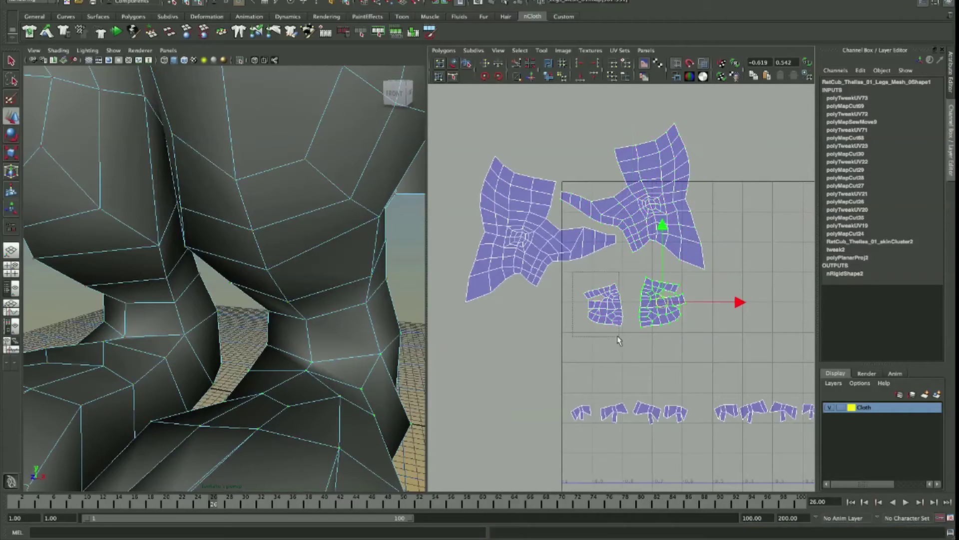
scroll(616, 290, "up", 3)
scroll(664, 413, "down", 4)
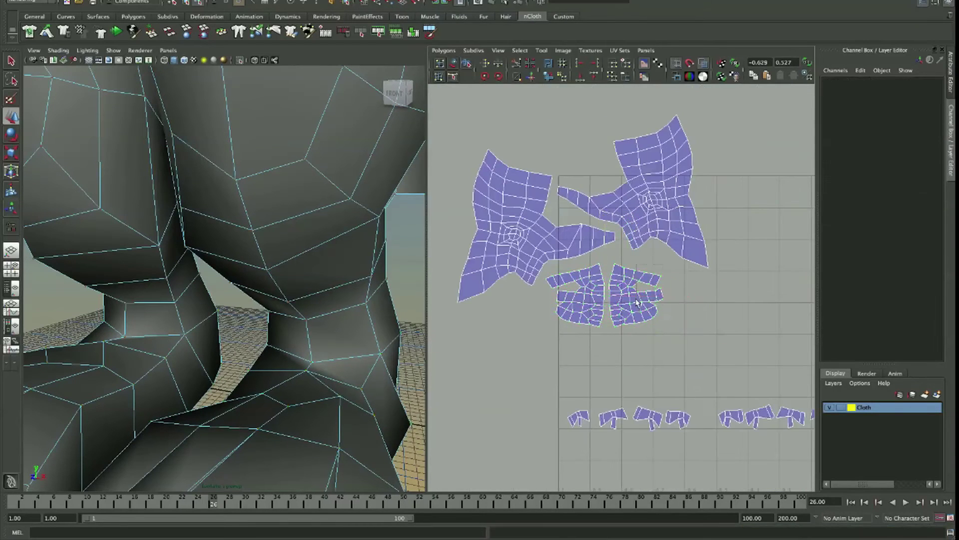
scroll(631, 298, "up", 2)
middle_click_drag(629, 298, 535, 257)
scroll(474, 277, "up", 1)
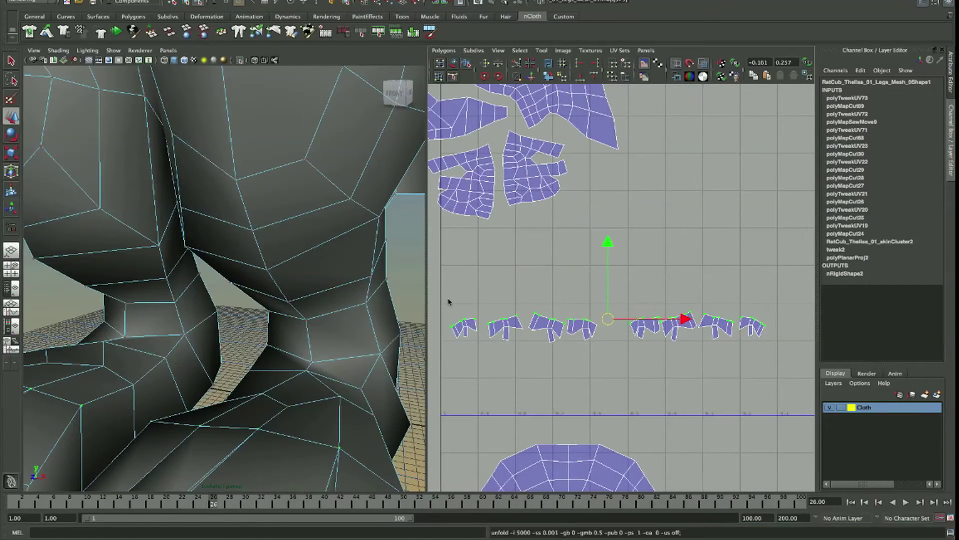
key("ctrl+z")
Step: Undo six earlier gum and teeth UV edits back to the earlier shell layout
key("ctrl+z")
key("ctrl+z")
key("ctrl+z")
key("ctrl+z")
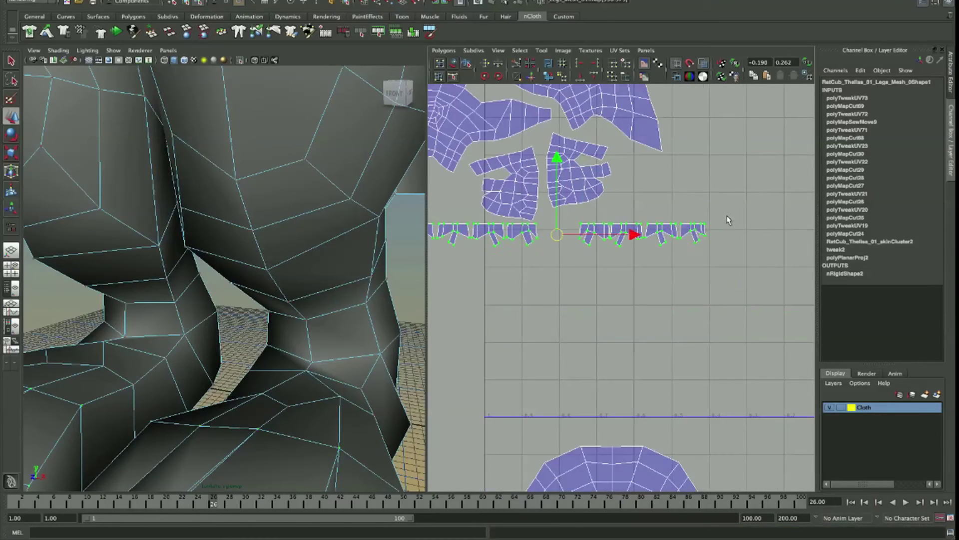
key("ctrl+z")
key("ctrl+z")
key("ctrl+z")
key("ctrl+z")
key("ctrl+z")
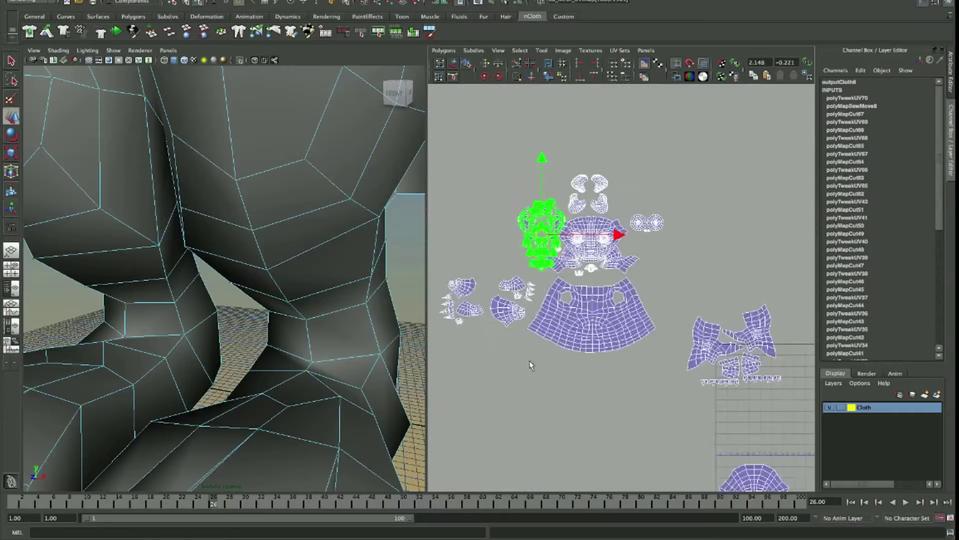
key("ctrl+z")
key("ctrl+z")
key("ctrl+z")
key("ctrl+z")
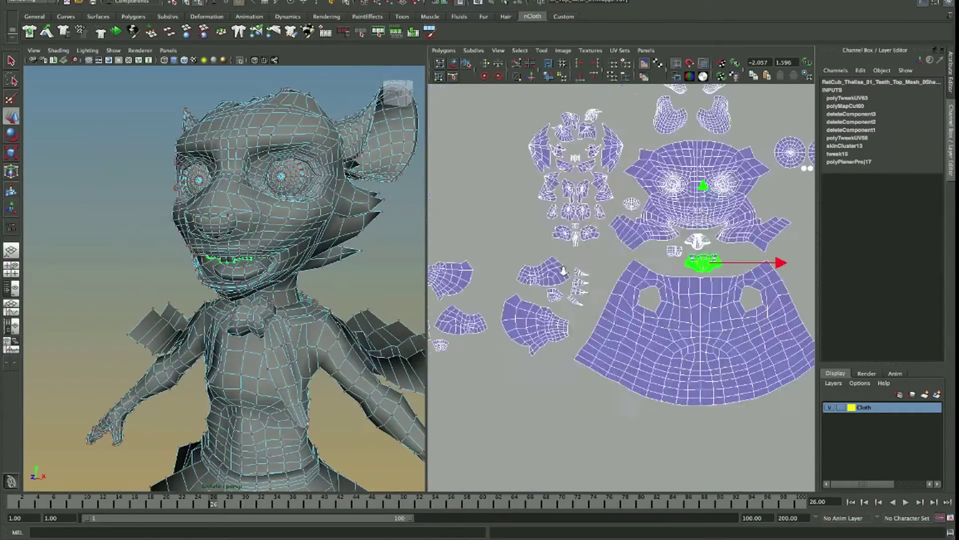
key("ctrl+z")
key("ctrl+z")
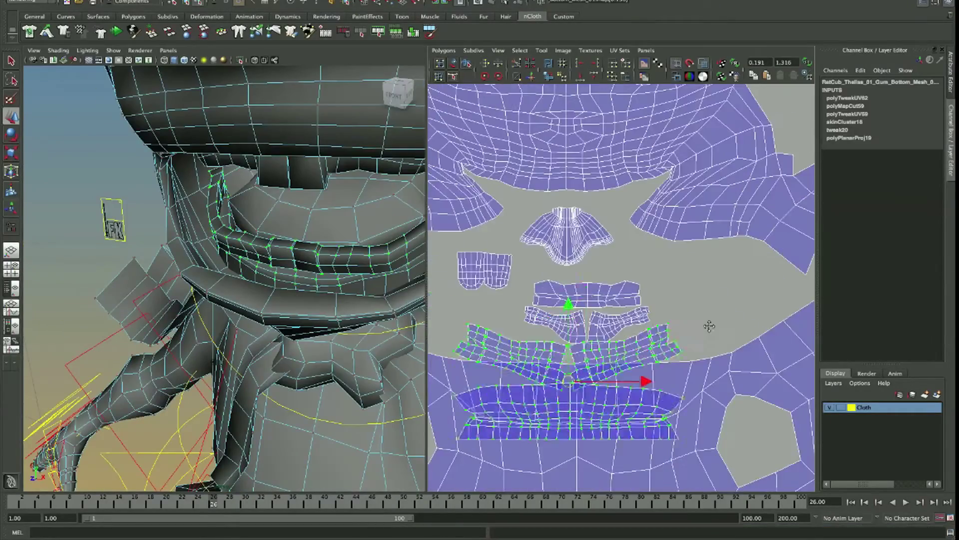
key("ctrl+z")
key("ctrl+z")
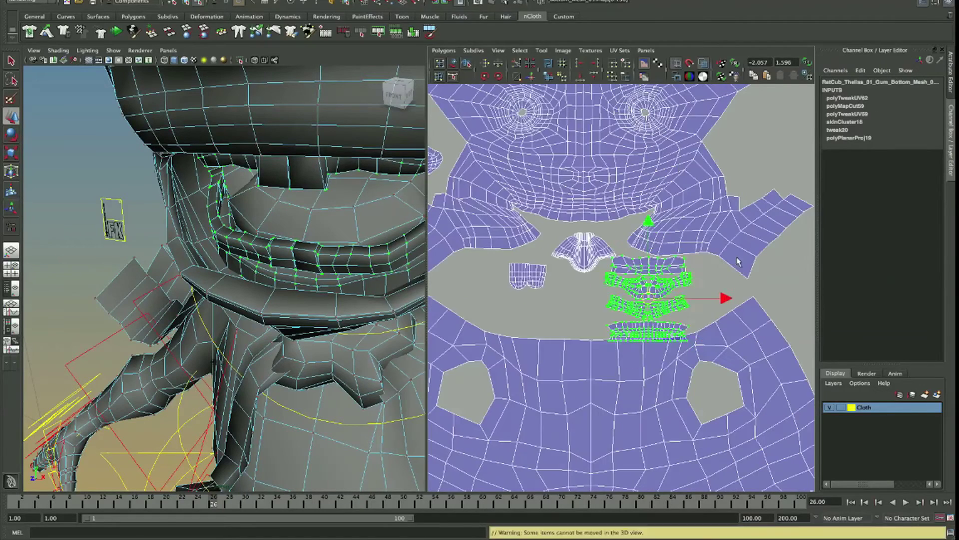
key("ctrl+z")
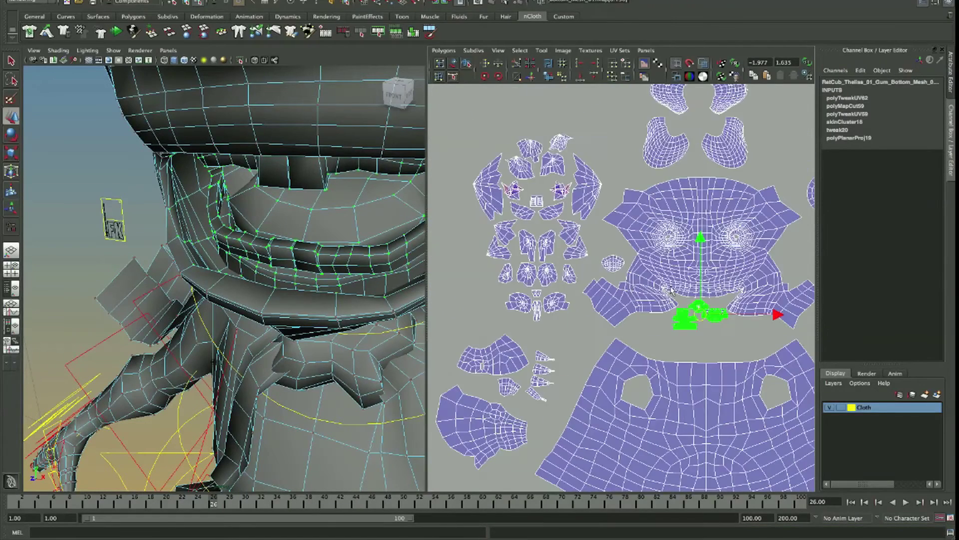
key("ctrl+z")
key("ctrl+z")
key("ctrl+z")
key("ctrl+z")
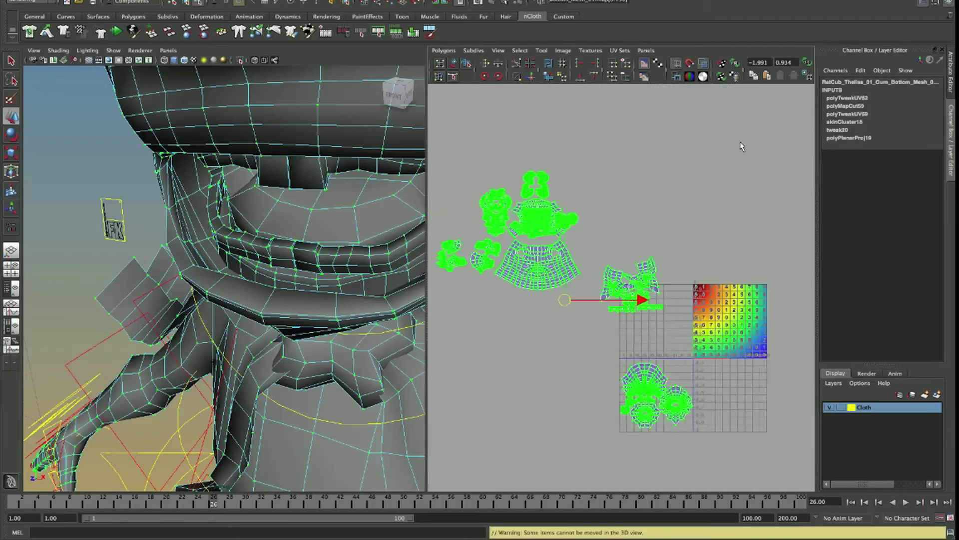
Step: Clear the UV shell selection and turn off the checker image in the UV editor
left_click(728, 173)
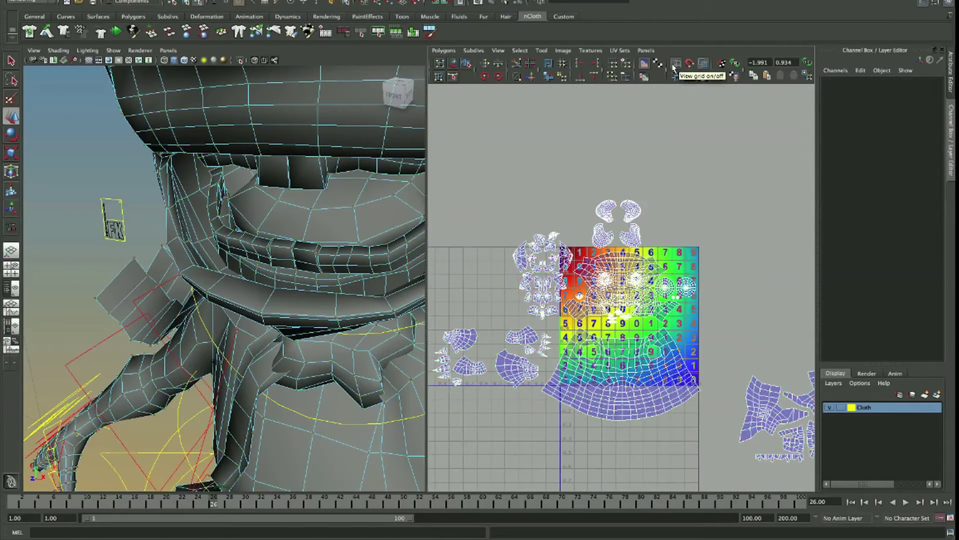
left_click(657, 64)
scroll(700, 294, "up", 3)
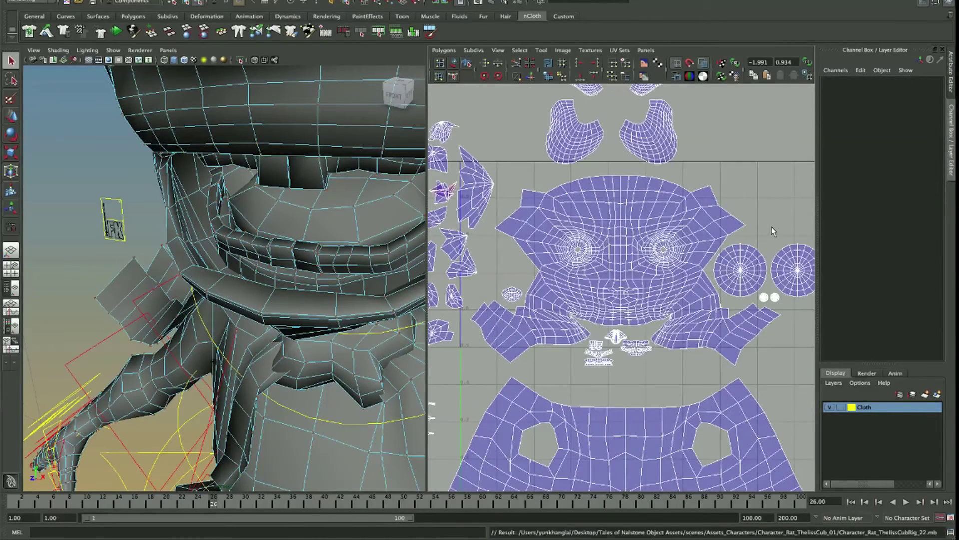
scroll(772, 231, "down", 3)
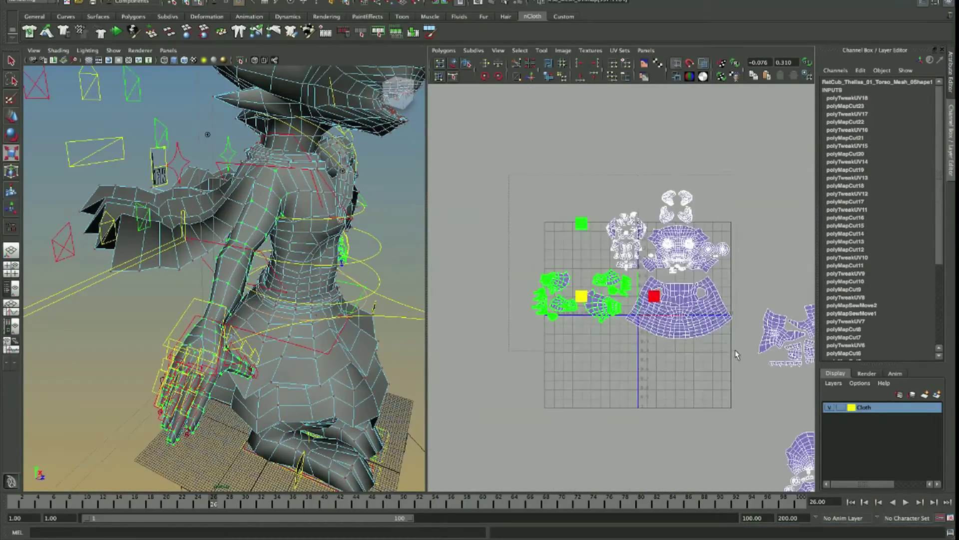
Step: Select the skirt UV shell and move the leg shells below it
scroll(736, 355, "up", 5)
left_click(490, 395)
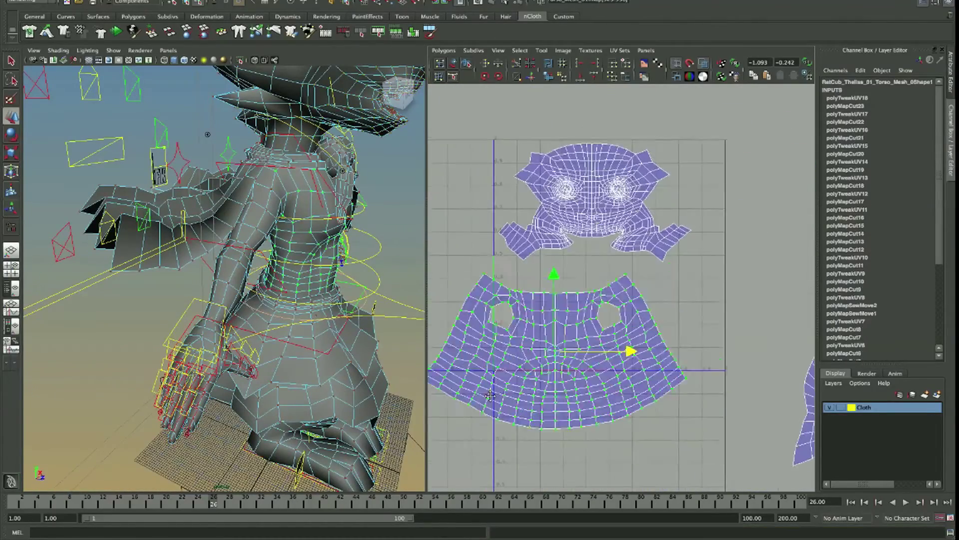
scroll(490, 394, "down", 3)
left_click_drag(771, 343, 643, 370)
scroll(490, 320, "up", 3)
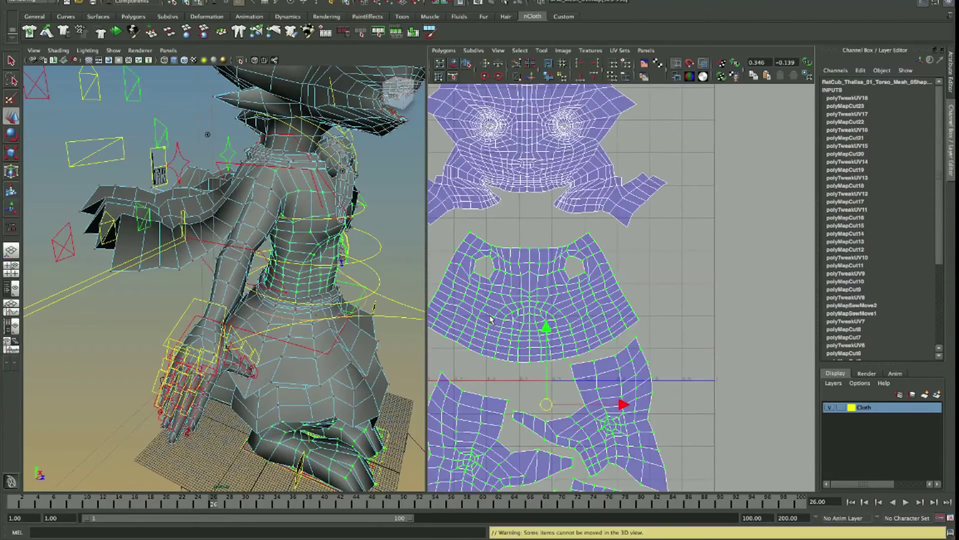
scroll(490, 320, "down", 3)
Step: Select the right leg shell and strip pieces, raising the two rightmost strips higher
left_click(717, 374)
scroll(717, 373, "up", 2)
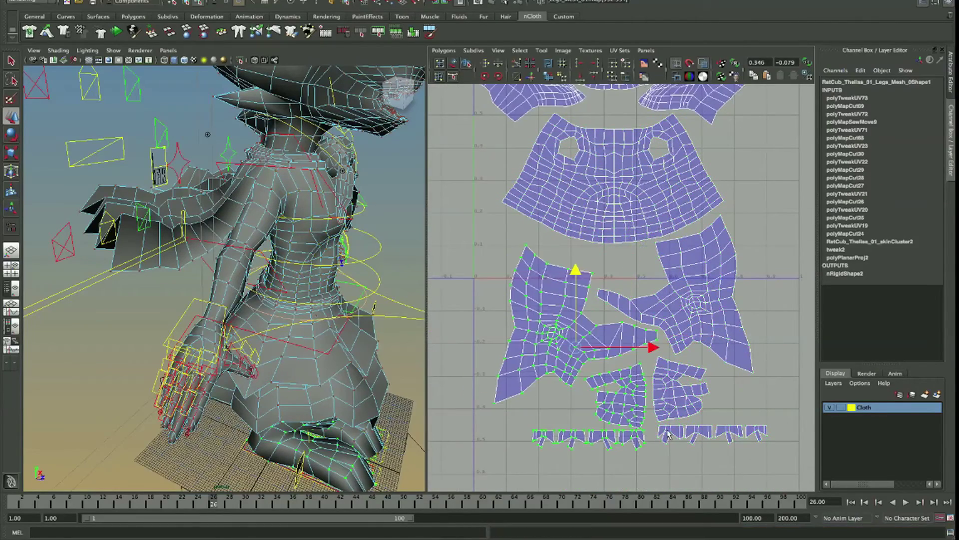
left_click_drag(649, 355, 772, 447)
scroll(673, 428, "up", 2)
scroll(673, 429, "down", 2)
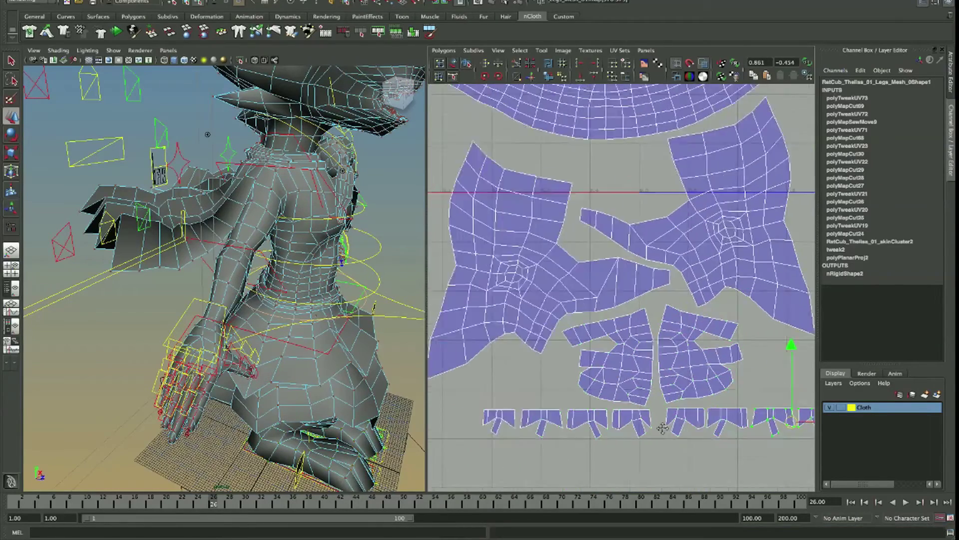
middle_click_drag(742, 432, 742, 389)
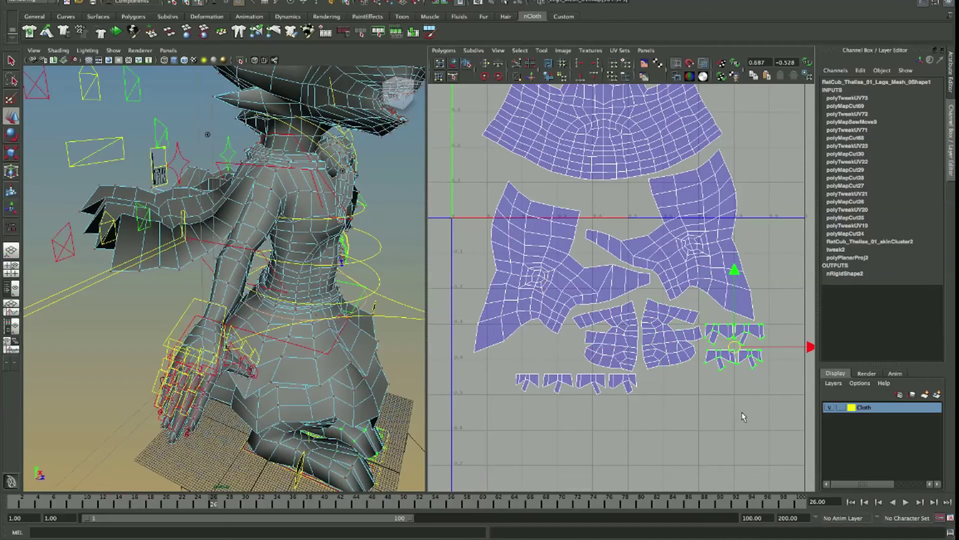
left_click_drag(575, 378, 637, 404)
scroll(515, 365, "down", 3)
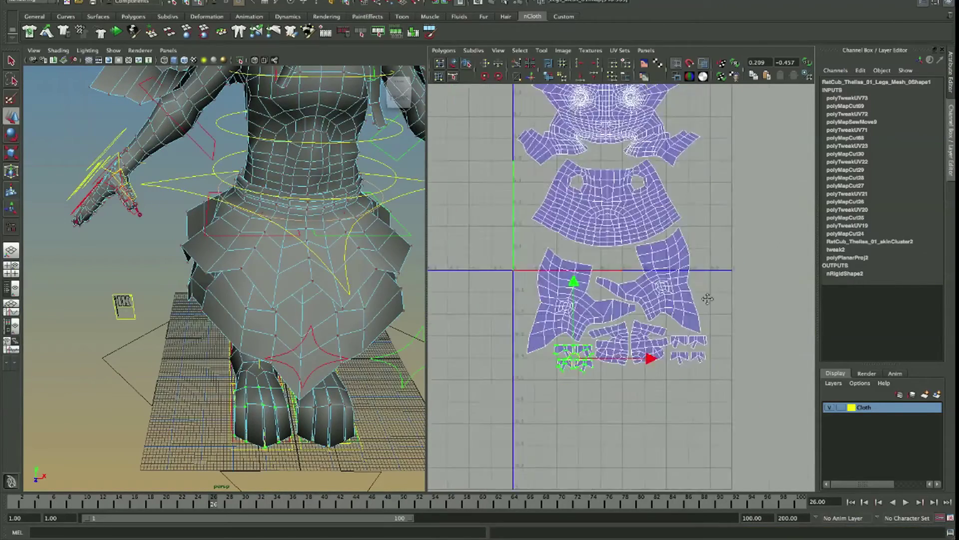
left_click(771, 336)
Step: Move the top-right ear shell nearer the others and pick out the right ear shells
scroll(708, 321, "up", 3)
scroll(708, 321, "down", 2)
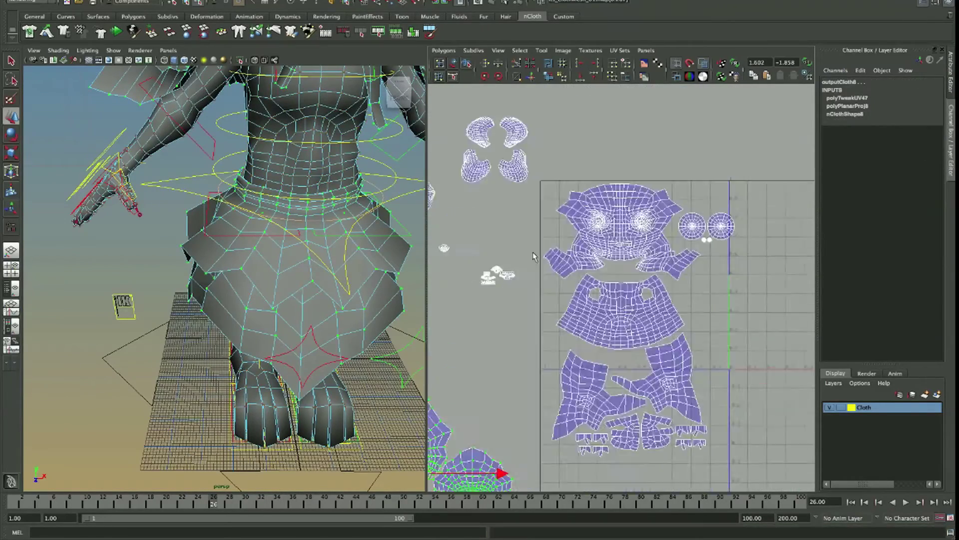
middle_click_drag(558, 161, 748, 245, "alt")
scroll(699, 209, "up", 4)
left_click(699, 209)
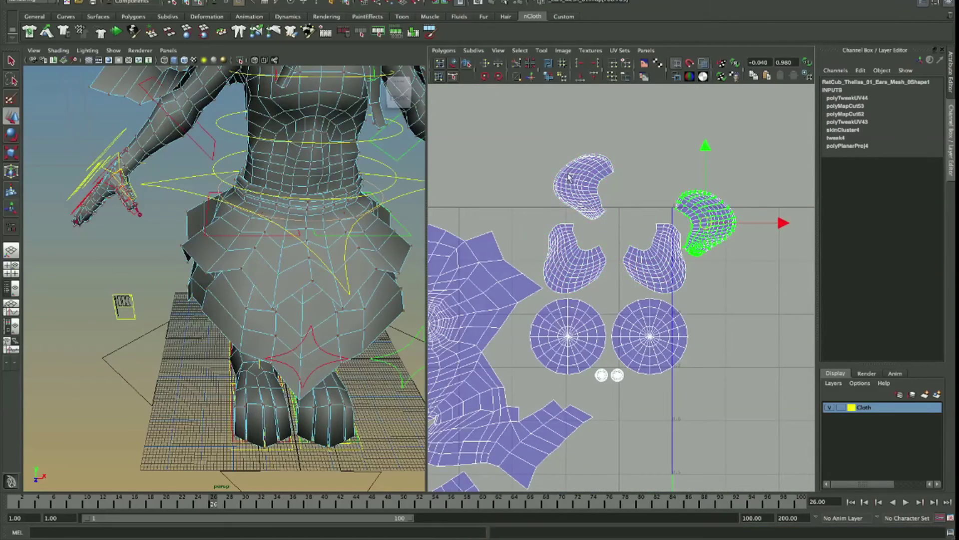
left_click(635, 258)
scroll(625, 292, "down", 1)
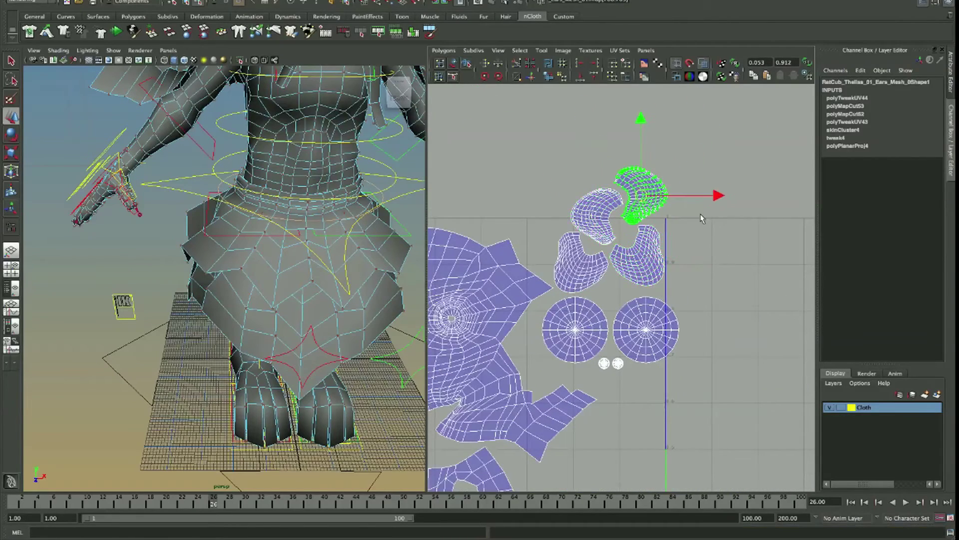
Step: Select all four ear shells and move the right ear shell down-left beside the others
left_click_drag(702, 219, 554, 294, "shift")
middle_click_drag(554, 295, 581, 248, "alt")
left_click_drag(724, 247, 575, 330)
left_click(615, 252)
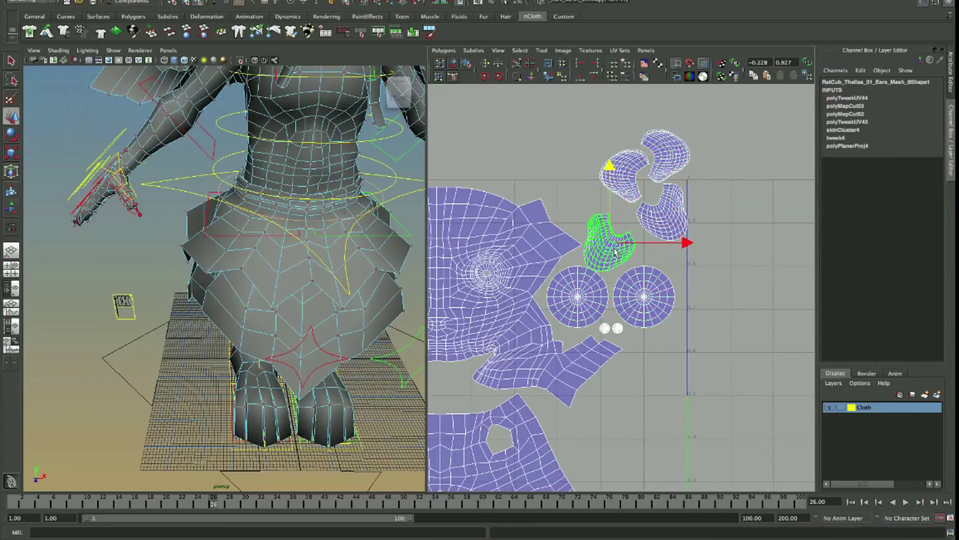
scroll(607, 220, "down", 3)
scroll(650, 215, "up", 3)
left_click(695, 209)
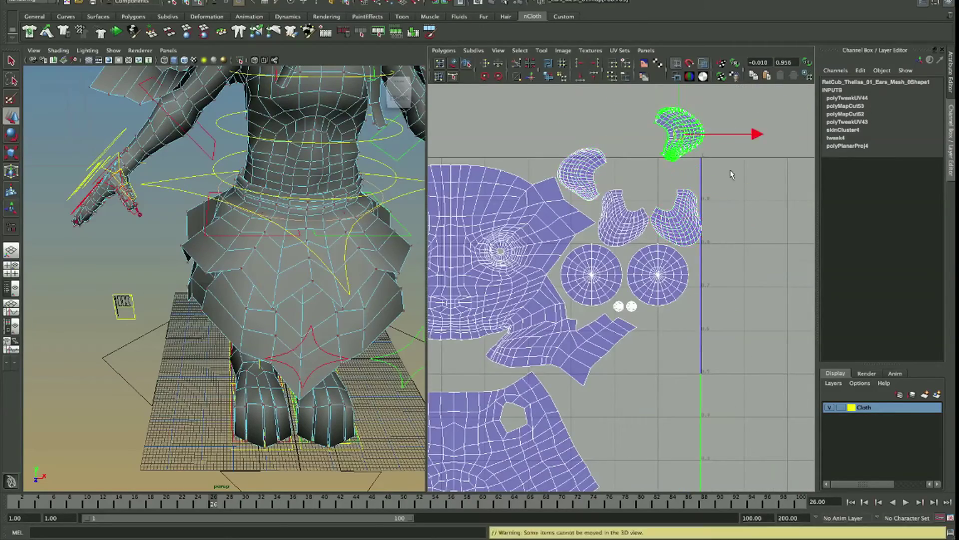
middle_click_drag(731, 174, 684, 213)
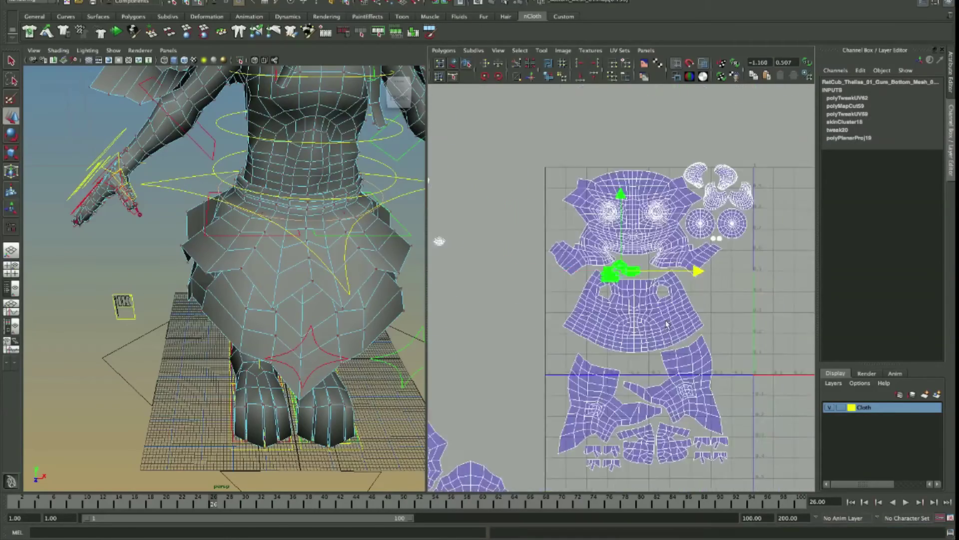
Step: Select the nose mesh UV shells
scroll(626, 237, "up", 5)
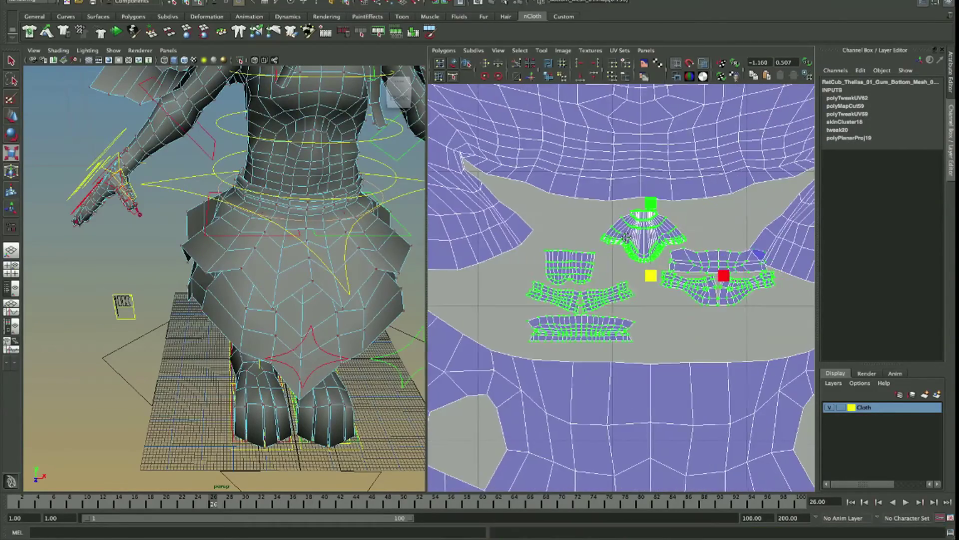
scroll(625, 238, "down", 3)
left_click(610, 272)
scroll(738, 221, "up", 3)
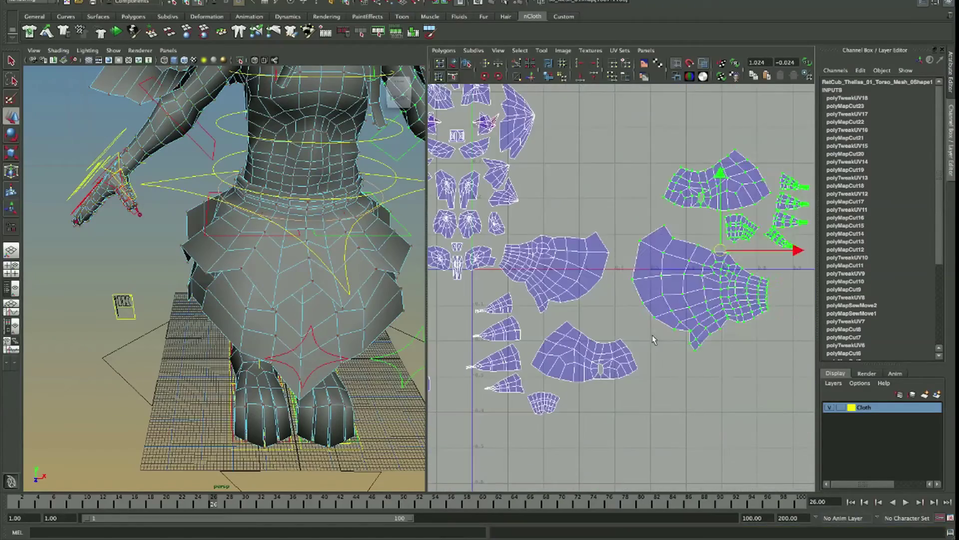
Step: Move the selected shell groups left and down, then scale them to fit the 0–1 tile
left_click(596, 232)
scroll(610, 274, "up", 3)
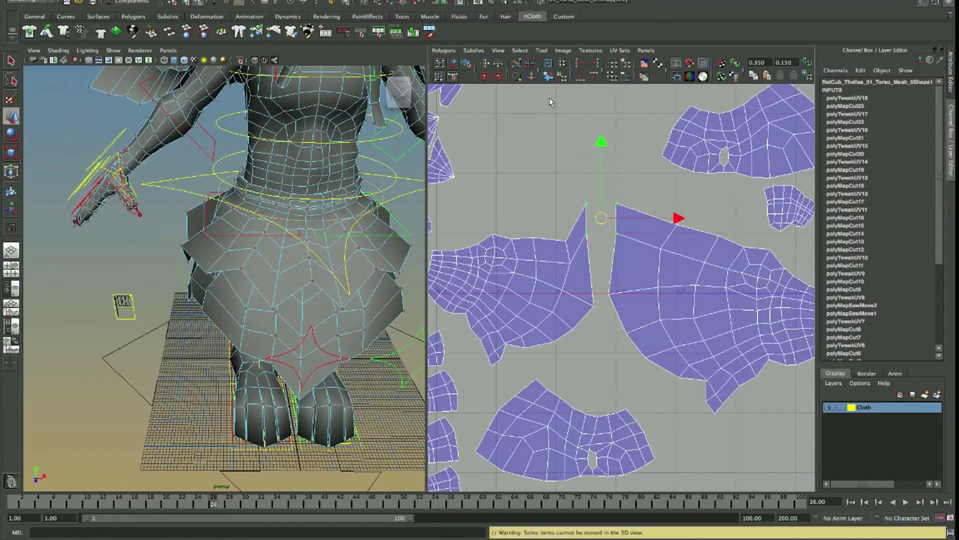
scroll(551, 102, "down", 5)
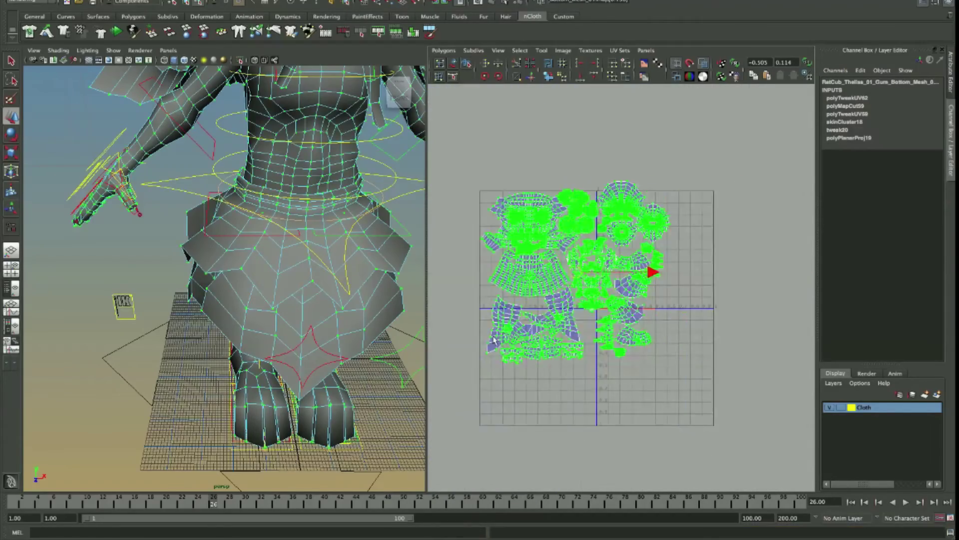
scroll(650, 324, "up", 4)
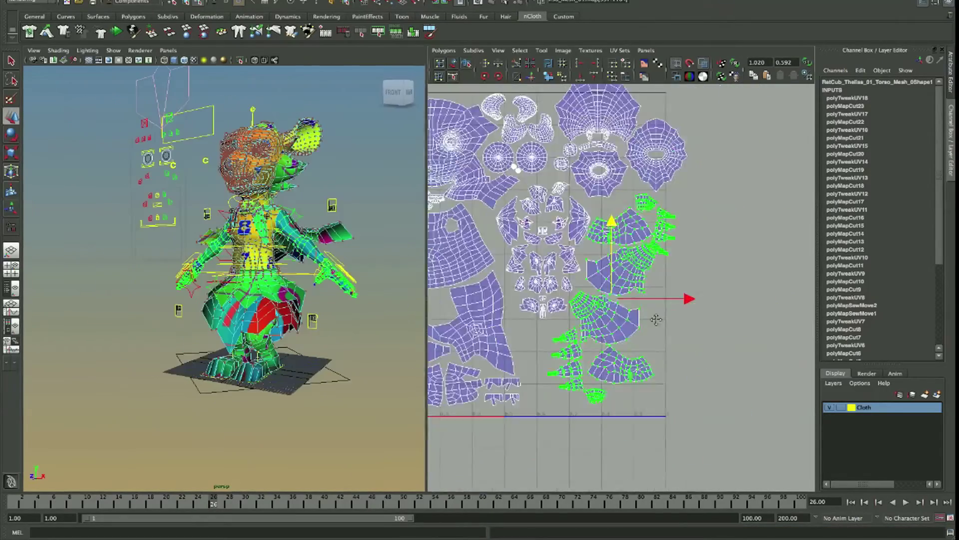
scroll(650, 280, "up", 3)
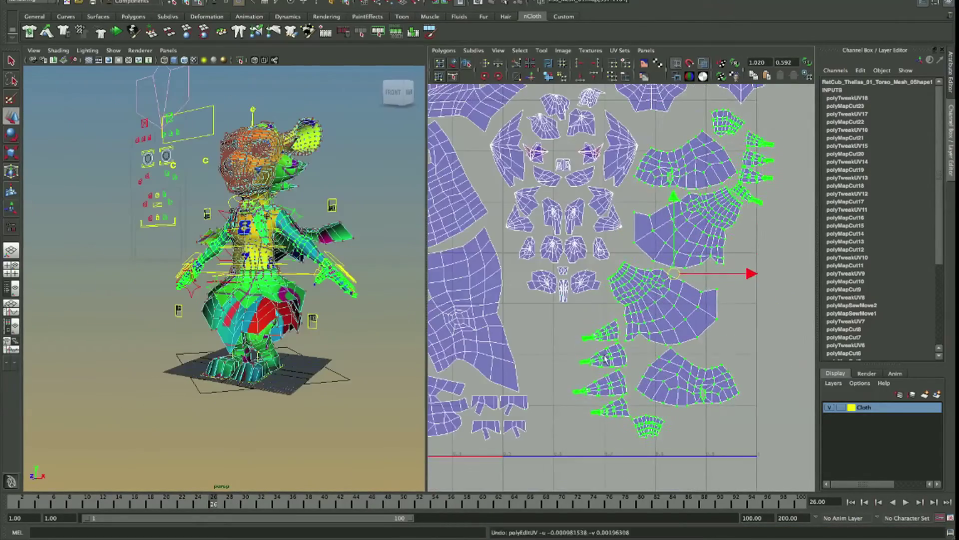
left_click_drag(687, 286, 616, 365)
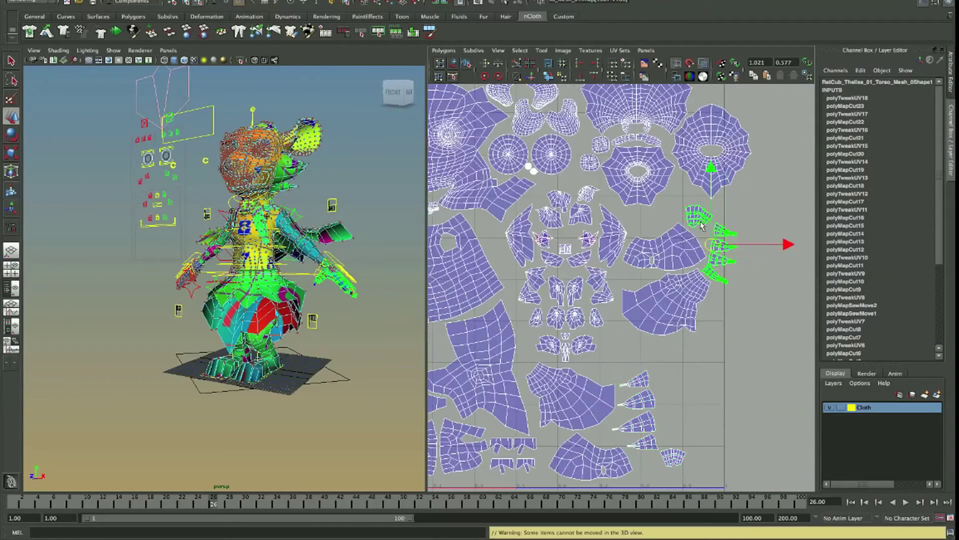
scroll(779, 400, "up", 5)
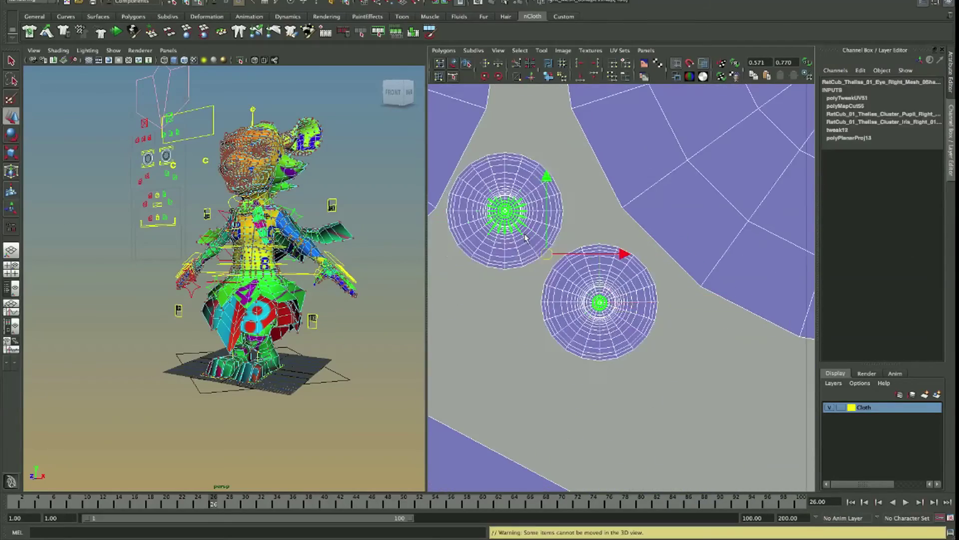
key("r")
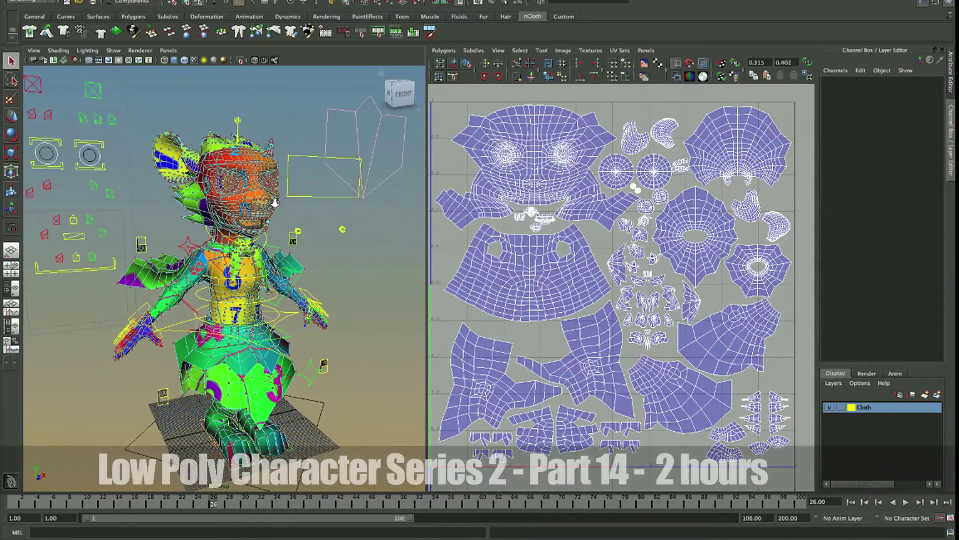
Step: Switch to object selection mode with F8 and deselect to show the checker-textured rat
scroll(607, 168, "down", 2)
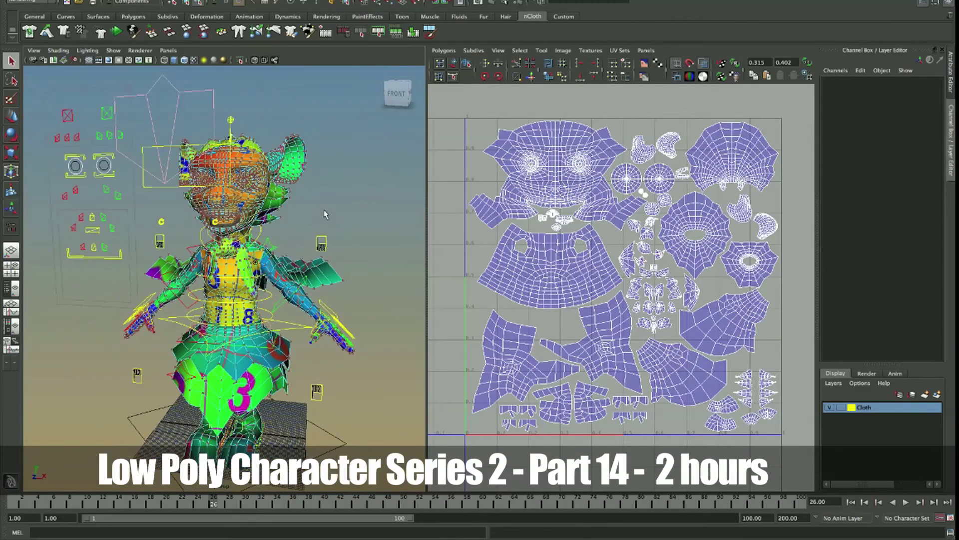
key("F8")
left_click(344, 186)
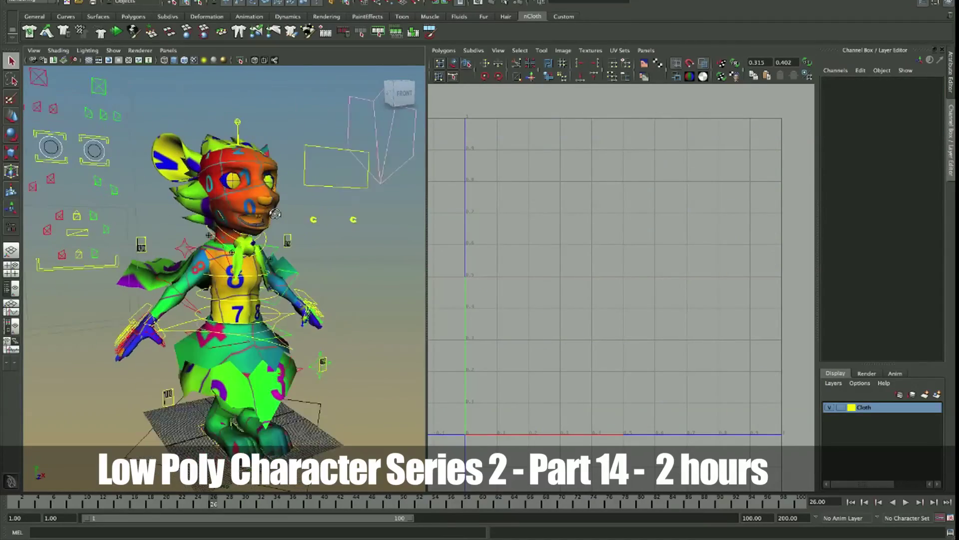